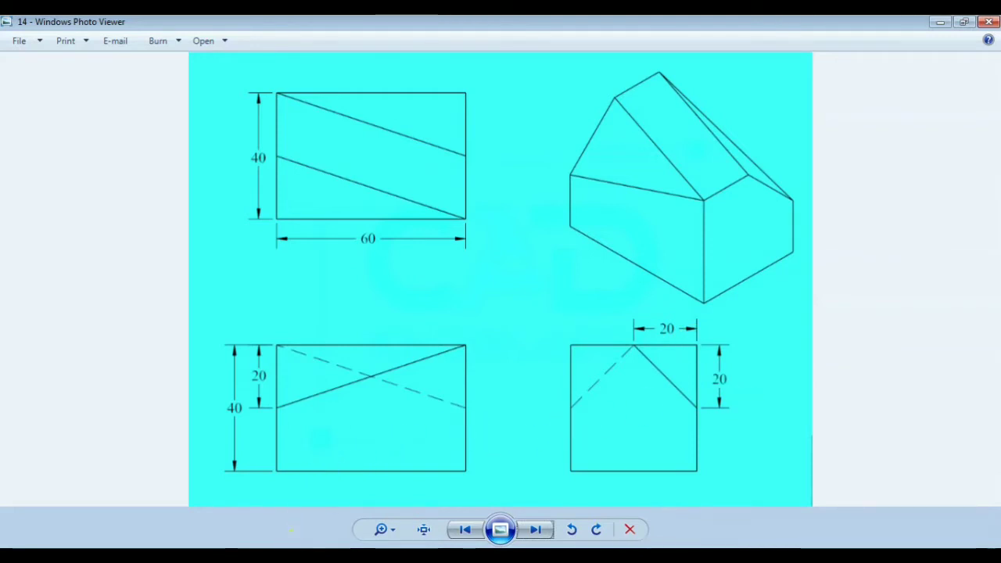
Switch from the reference drawing to NX and create a sketch in the task environment on the XY plane.
{"action": "key", "text": "alt+Tab"}
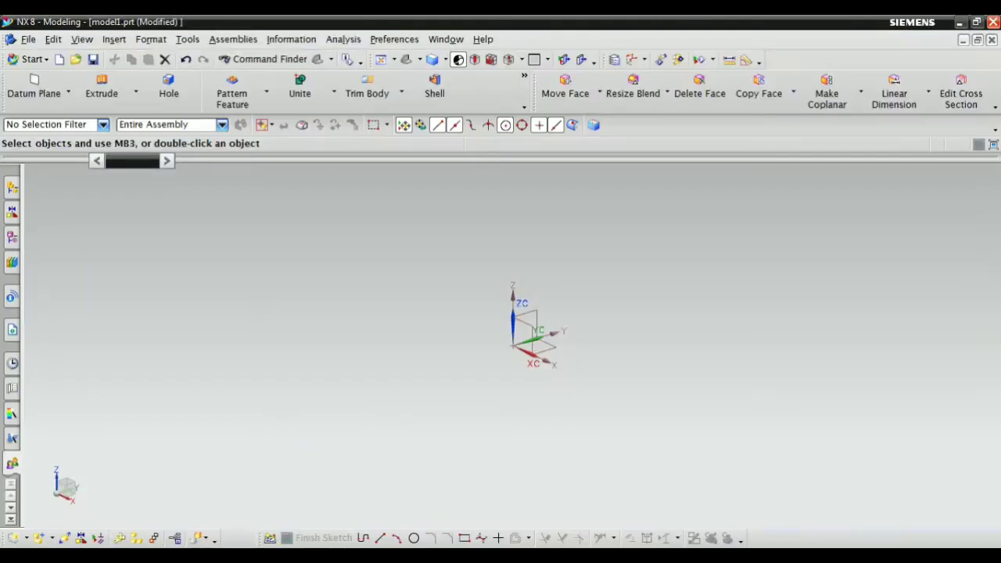
{"action": "left_click", "coordinate": [307, 348]}
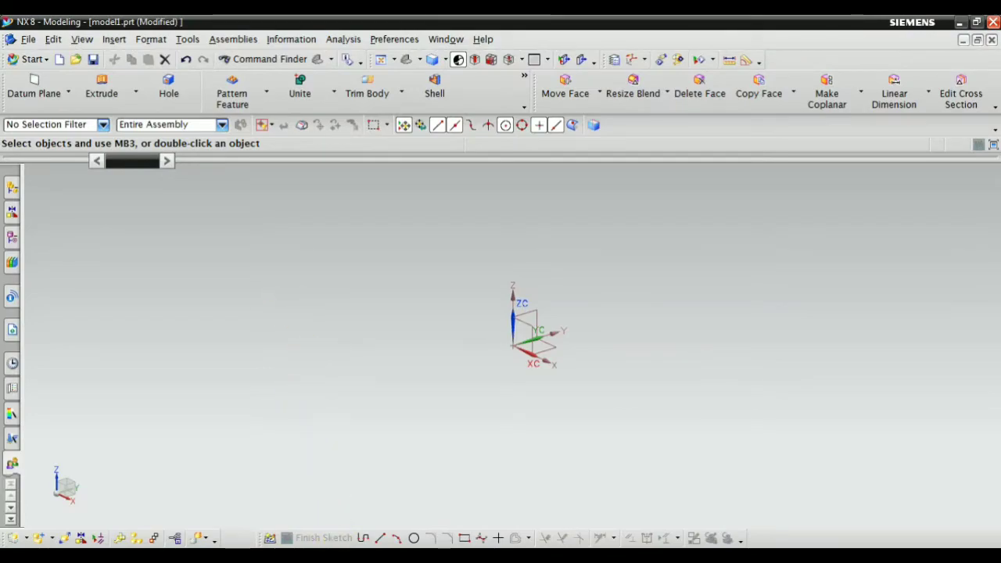
{"action": "key", "text": "alt+Tab"}
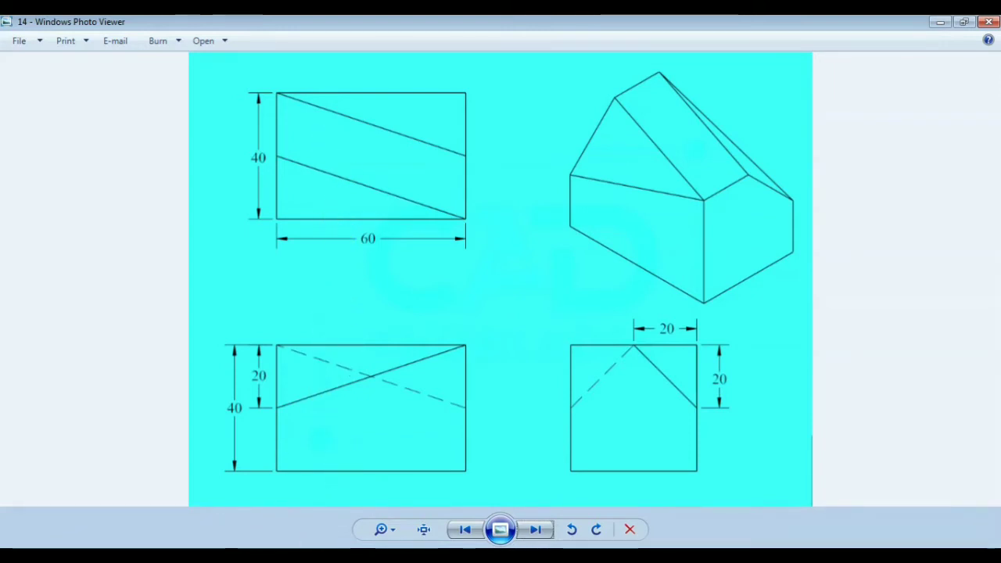
{"action": "key", "text": "alt+Tab"}
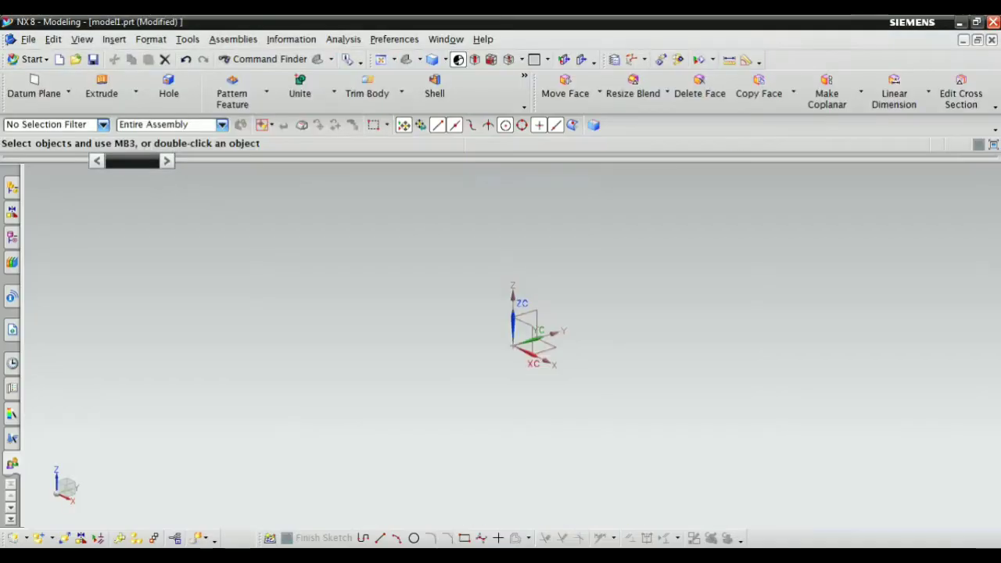
{"action": "left_click", "coordinate": [115, 41]}
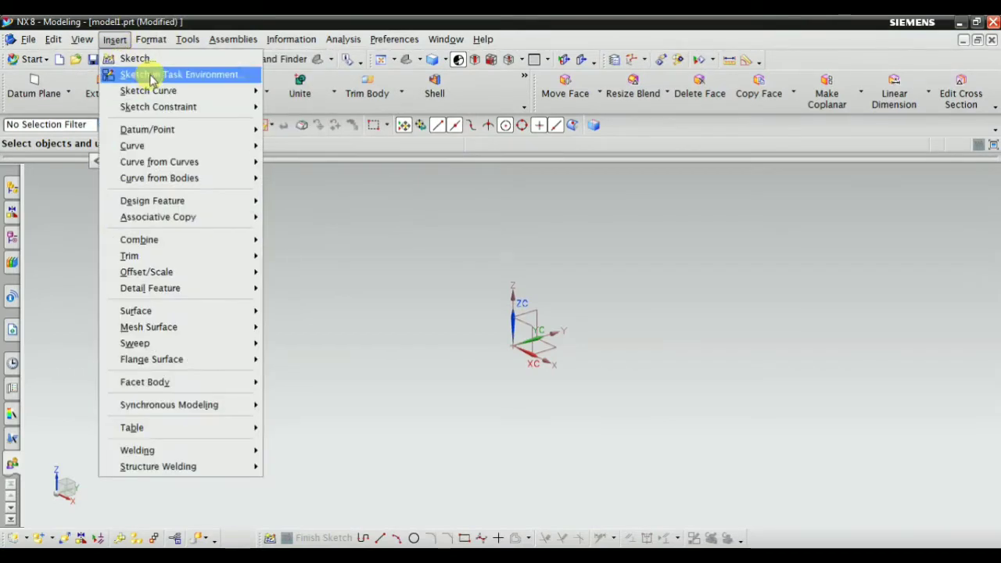
{"action": "left_click", "coordinate": [150, 73]}
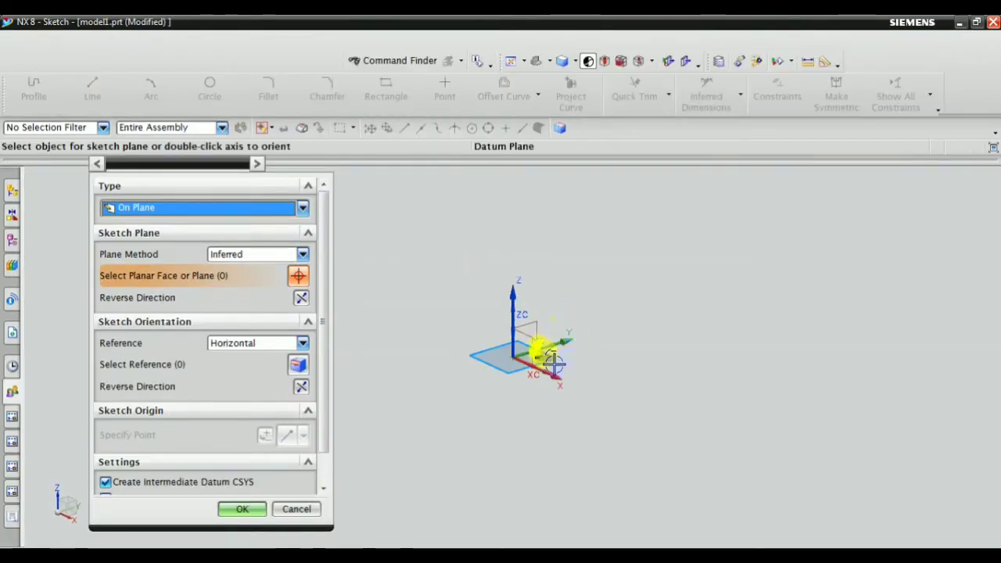
{"action": "left_click", "coordinate": [243, 509]}
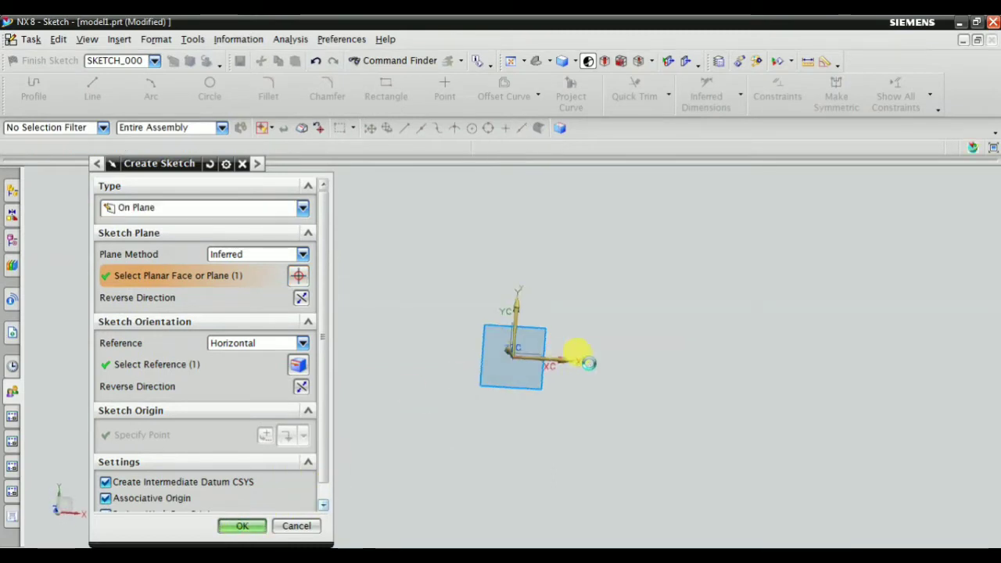
Leave the active curve command and turn off continuous auto dimensioning for the sketch.
{"action": "key", "text": "Escape"}
{"action": "left_click", "coordinate": [930, 96]}
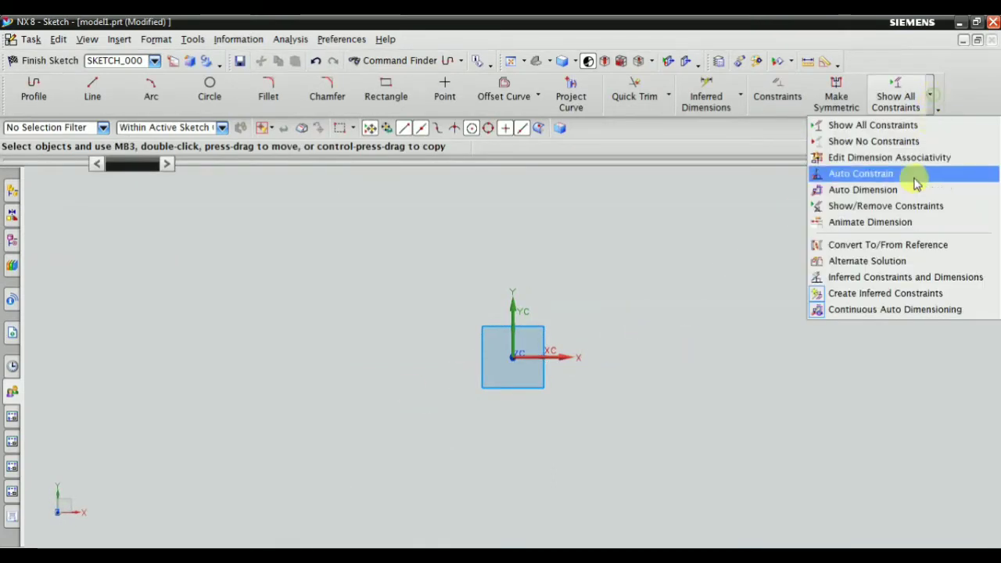
{"action": "left_click", "coordinate": [878, 310]}
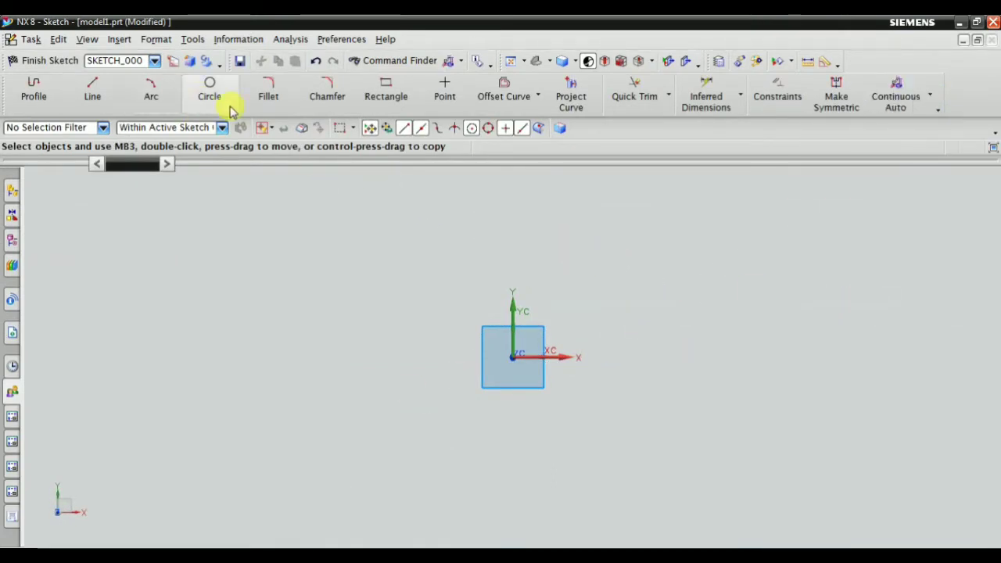
Sketch a two-point rectangle from the origin, about 64 mm wide and 32 mm high, into the positive X and Y quadrant.
{"action": "left_click", "coordinate": [385, 92]}
{"action": "middle_click_drag", "start_coordinate": [396, 381], "coordinate": [211, 448], "text": "shift"}
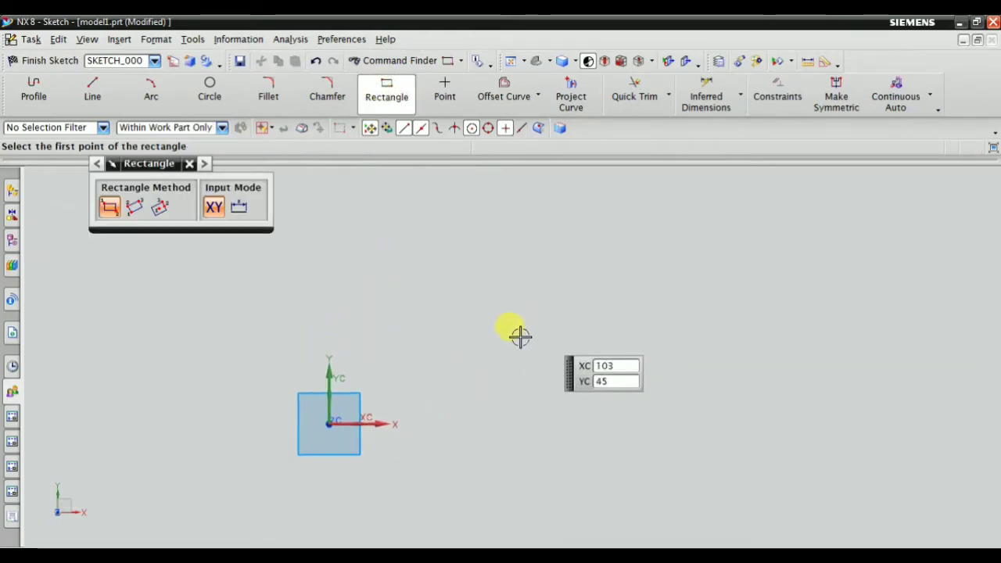
{"action": "left_click", "coordinate": [329, 423]}
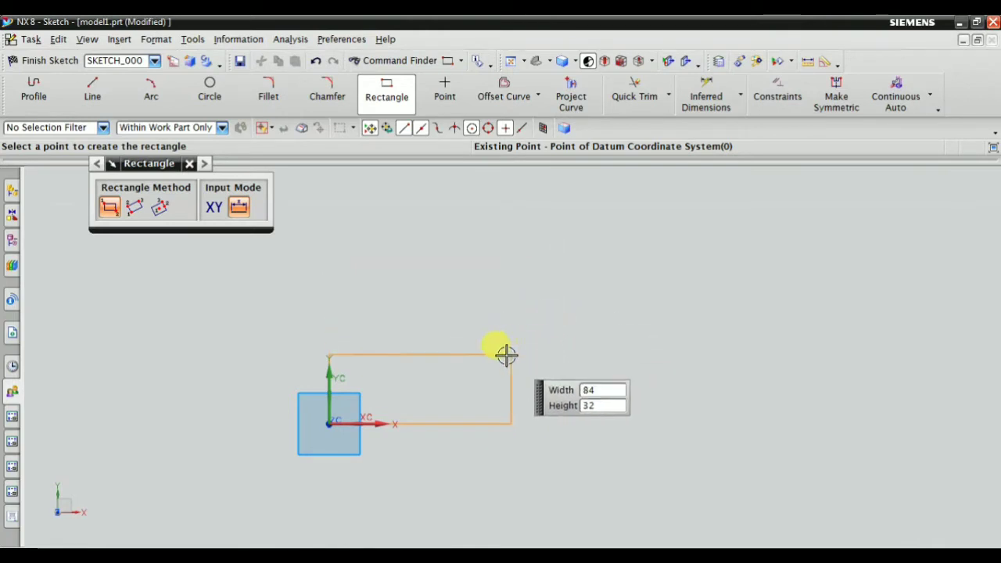
{"action": "left_click", "coordinate": [467, 354]}
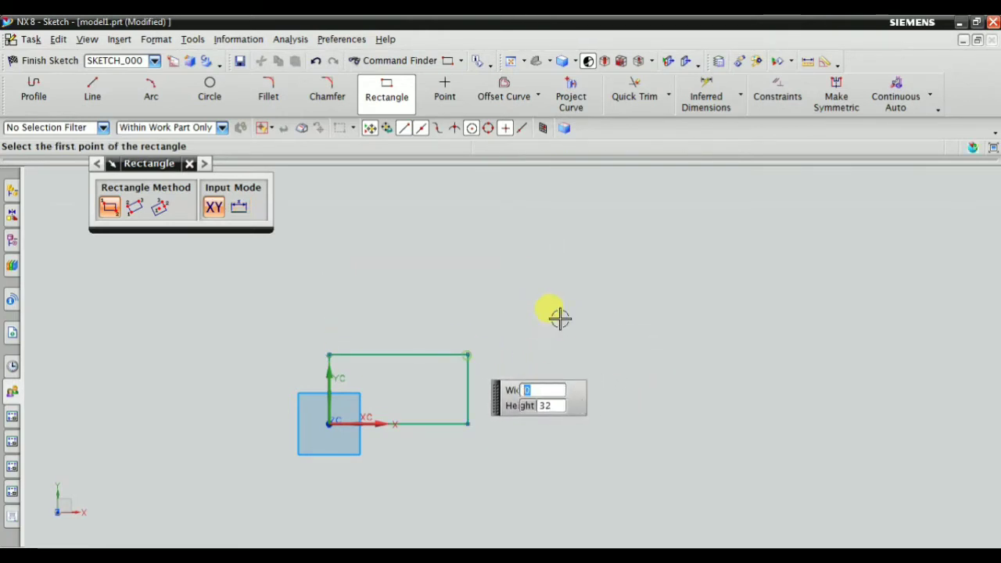
{"action": "key", "text": "Escape"}
Dimension the rectangle's upper horizontal edge and set its length to 60 mm.
{"action": "middle_click_drag", "start_coordinate": [307, 375], "coordinate": [429, 344], "text": "shift"}
{"action": "scroll", "coordinate": [429, 343], "scroll_direction": "up", "scroll_amount": 2}
{"action": "left_click", "coordinate": [695, 95]}
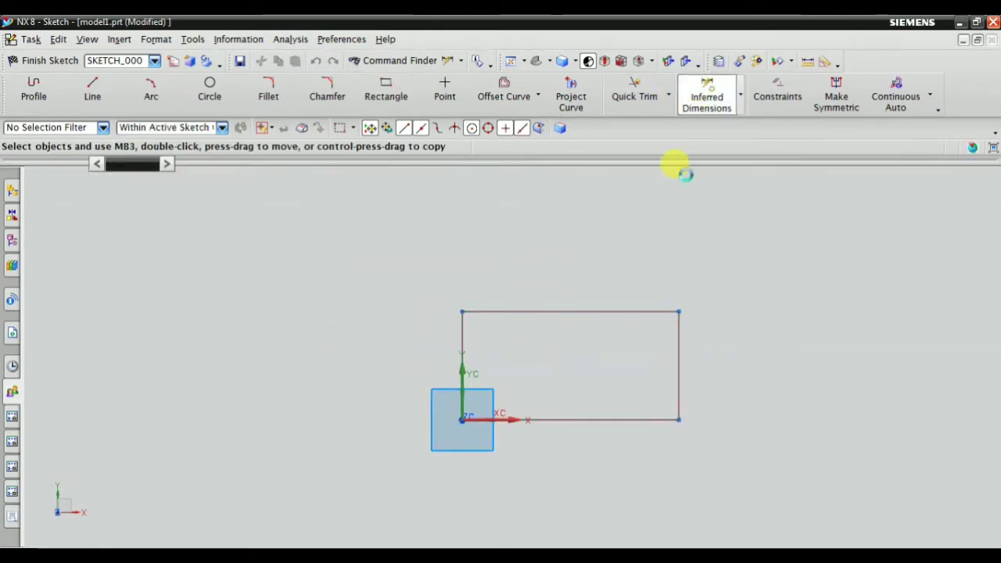
{"action": "left_click", "coordinate": [555, 311]}
{"action": "left_click", "coordinate": [516, 248]}
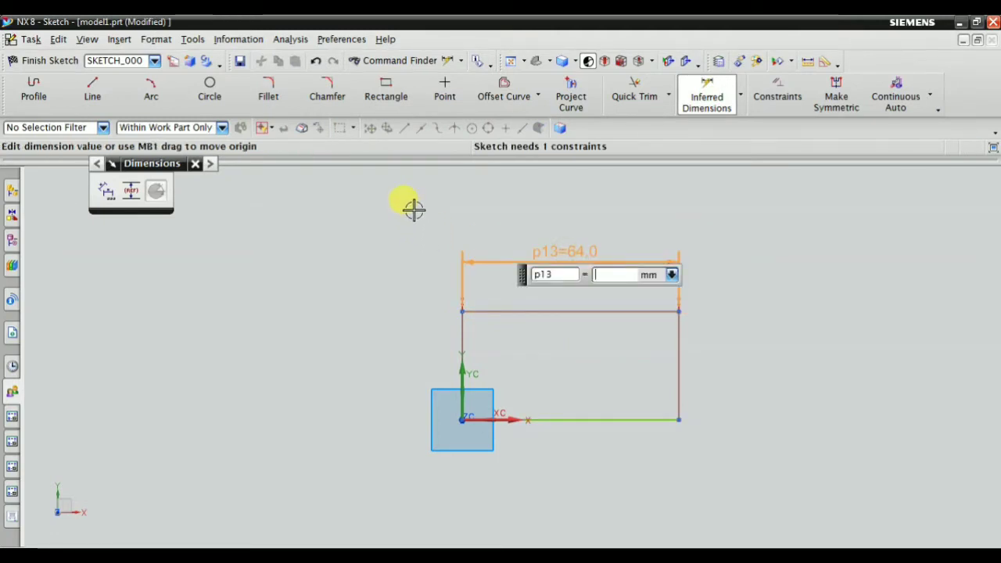
{"action": "type", "text": "60"}
{"action": "key", "text": "Return"}
{"action": "key", "text": "Escape"}
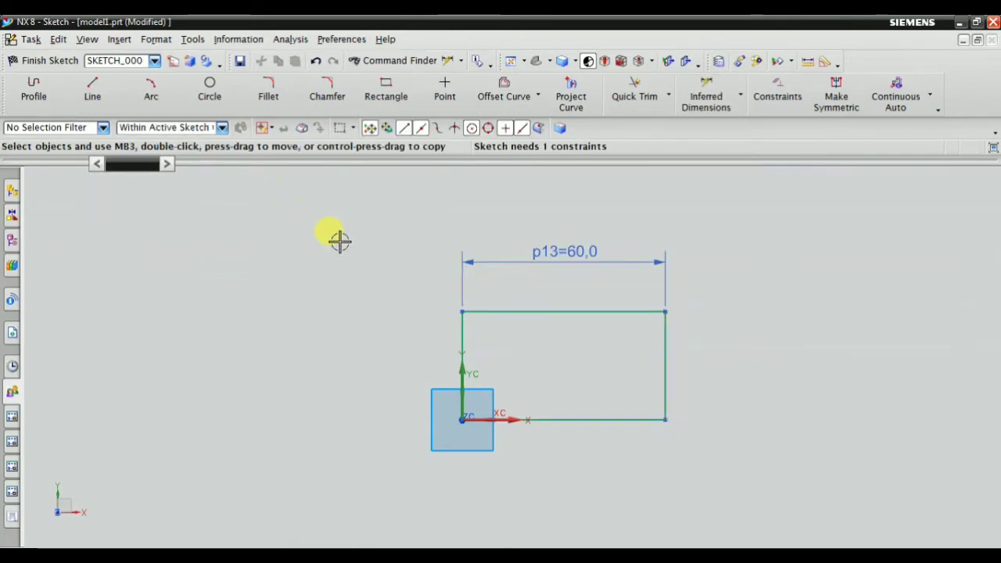
Dimension the vertical edge of the rectangle farthest from the origin and set it to 40 mm.
{"action": "scroll", "coordinate": [413, 226], "scroll_direction": "up", "scroll_amount": 2}
{"action": "left_click", "coordinate": [708, 95]}
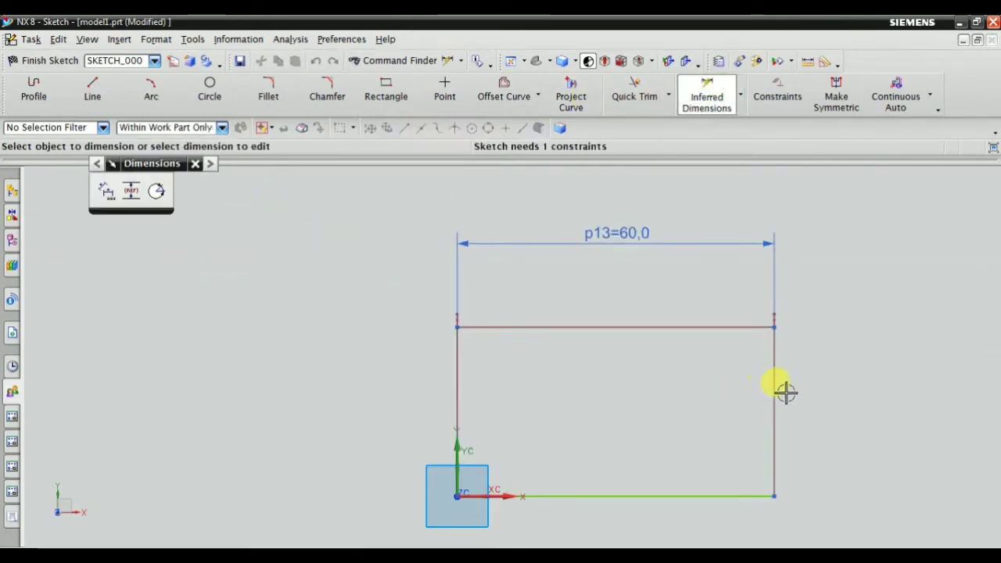
{"action": "left_click", "coordinate": [773, 384]}
{"action": "left_click", "coordinate": [822, 389]}
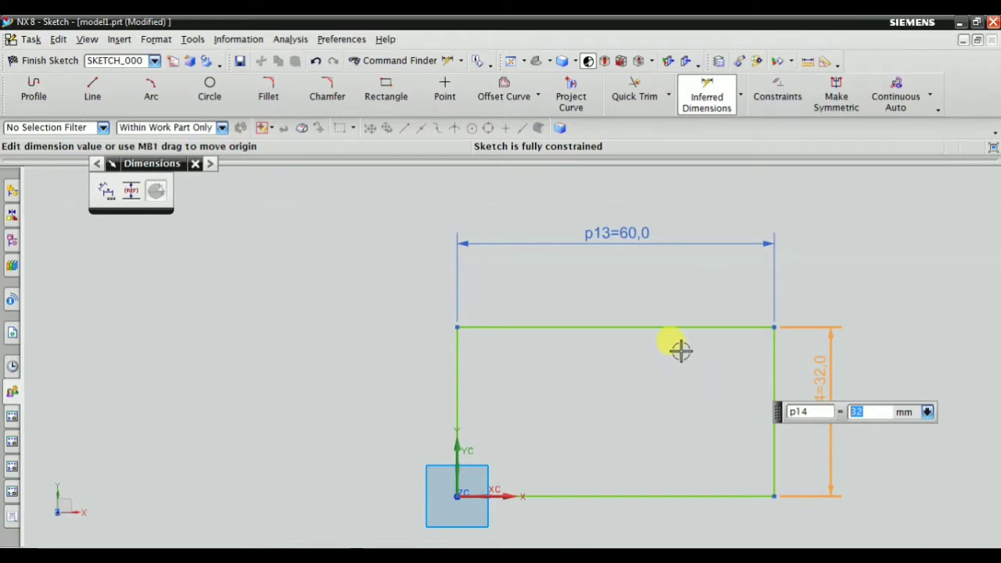
{"action": "type", "text": "40"}
{"action": "key", "text": "Return"}
{"action": "key", "text": "Escape"}
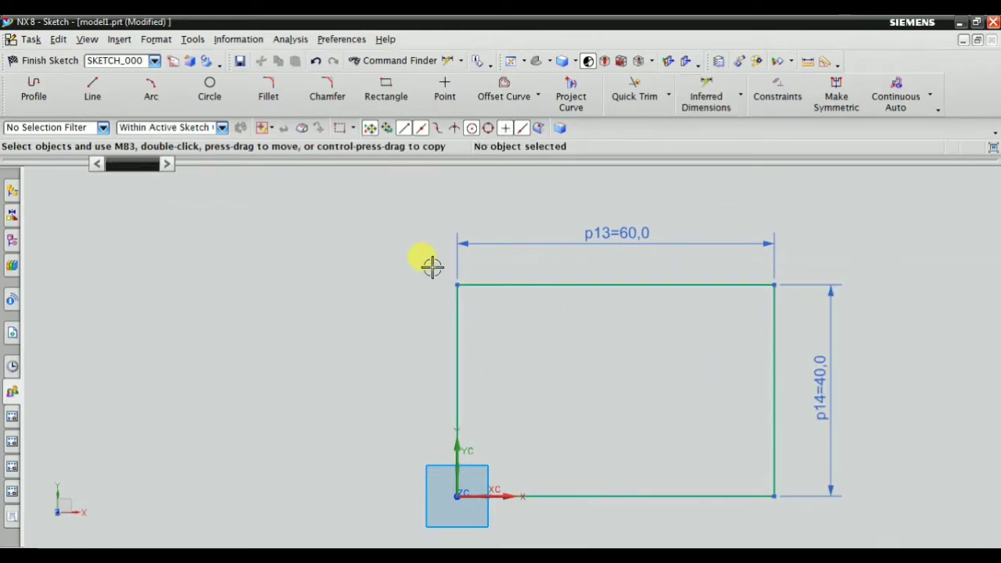
Finish the rectangle sketch and return to the modeling environment.
{"action": "left_click", "coordinate": [774, 96]}
{"action": "key", "text": "Escape"}
{"action": "left_click", "coordinate": [44, 61]}
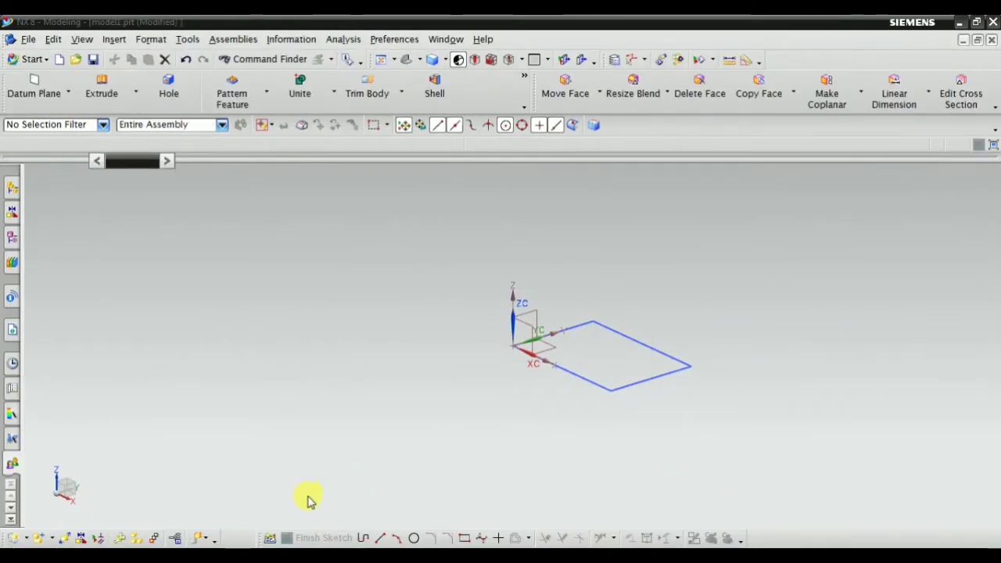
Extrude the rectangle sketch 40 mm upward from 0 mm with no Boolean operation.
{"action": "left_click", "coordinate": [308, 556]}
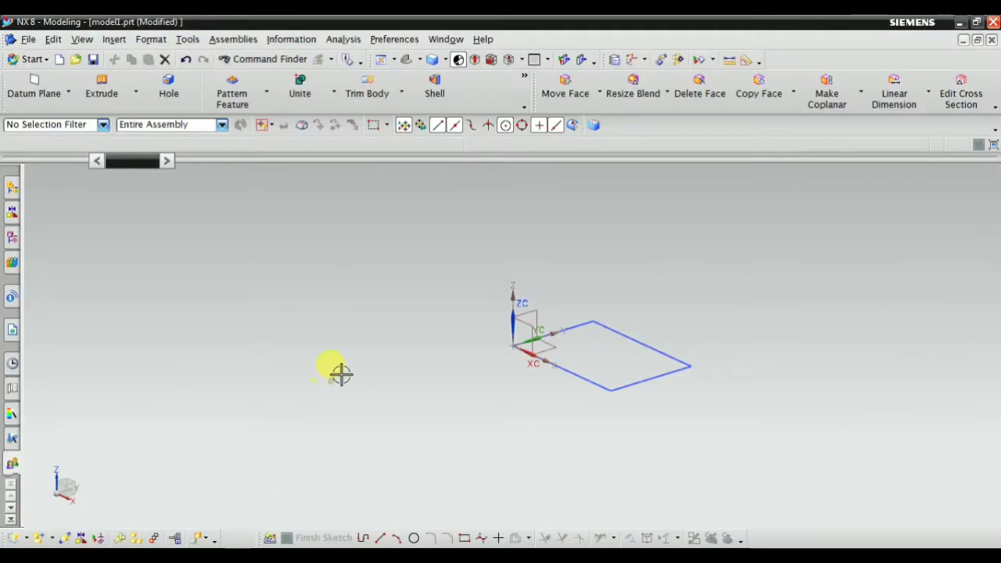
{"action": "left_click", "coordinate": [586, 324]}
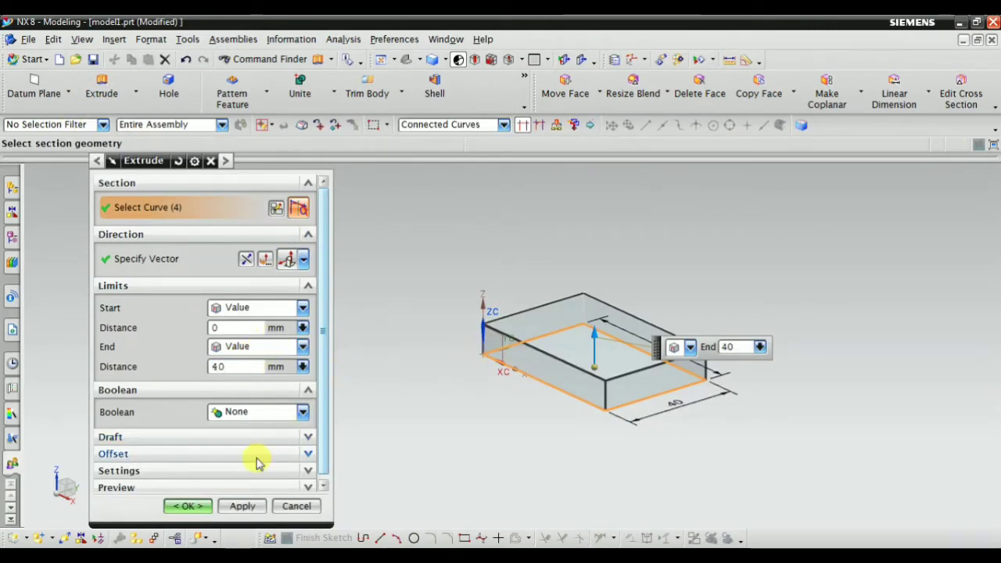
{"action": "left_click", "coordinate": [187, 506]}
{"action": "right_click", "coordinate": [239, 271]}
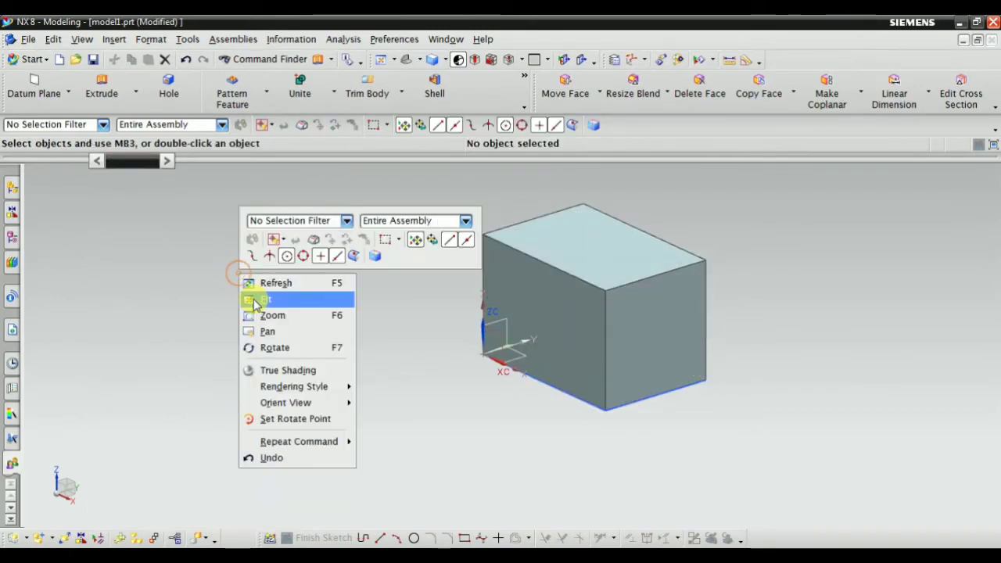
{"action": "left_click", "coordinate": [253, 298]}
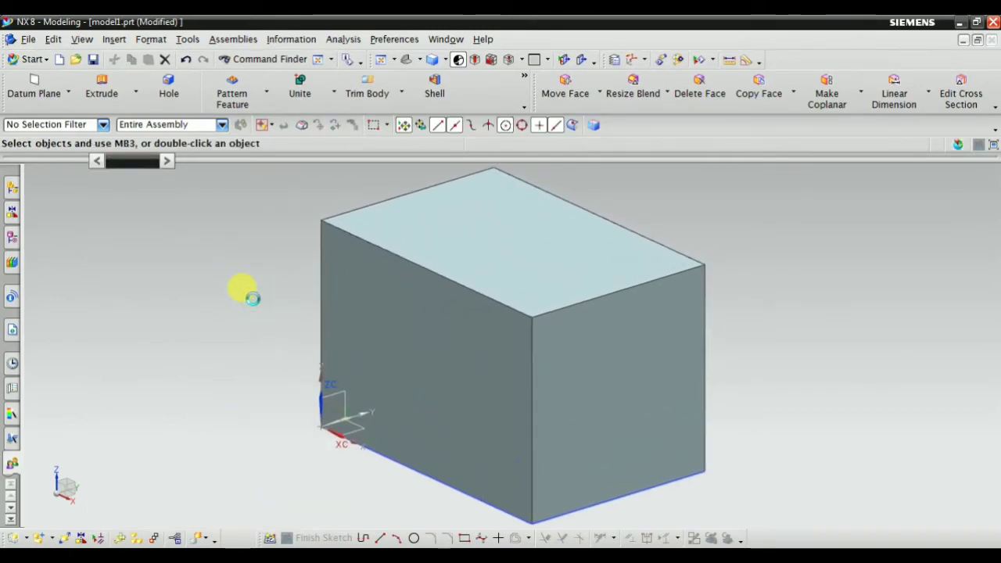
Make the rectangle sketch internal to the block's extrude feature.
{"action": "left_click", "coordinate": [12, 237]}
{"action": "left_click", "coordinate": [97, 314]}
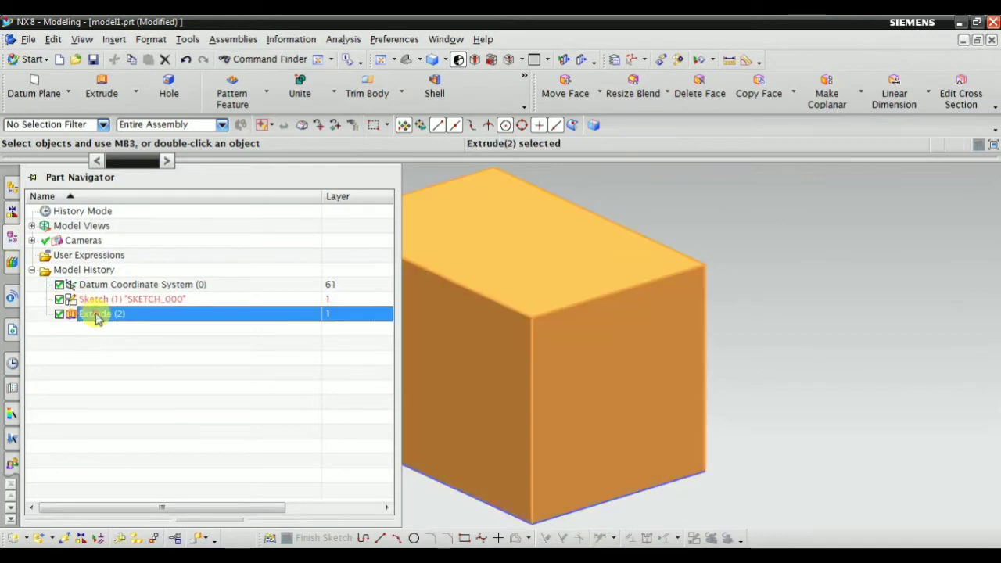
{"action": "right_click", "coordinate": [97, 316]}
{"action": "left_click", "coordinate": [157, 353]}
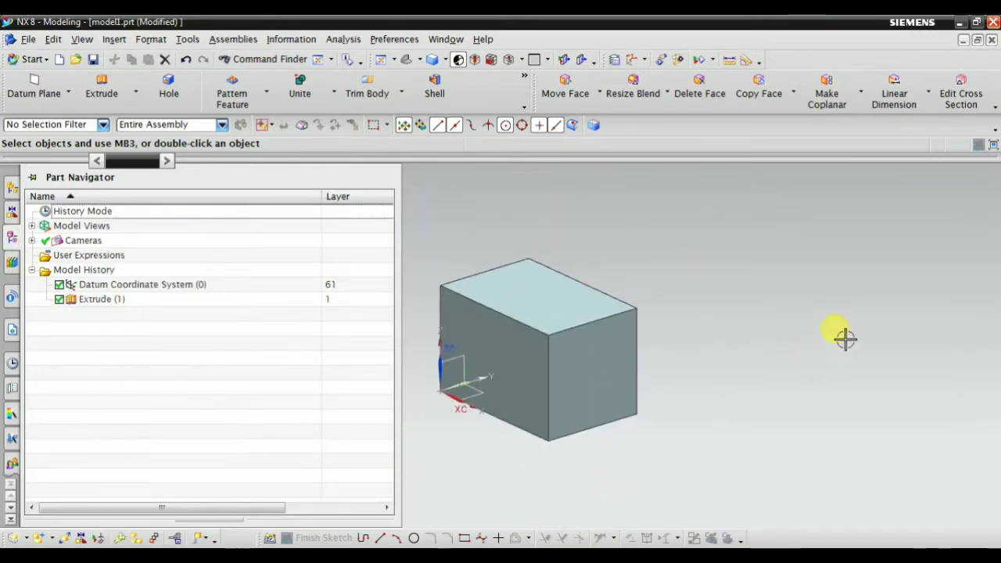
Hide the datum coordinate system from the model.
{"action": "left_click", "coordinate": [13, 238]}
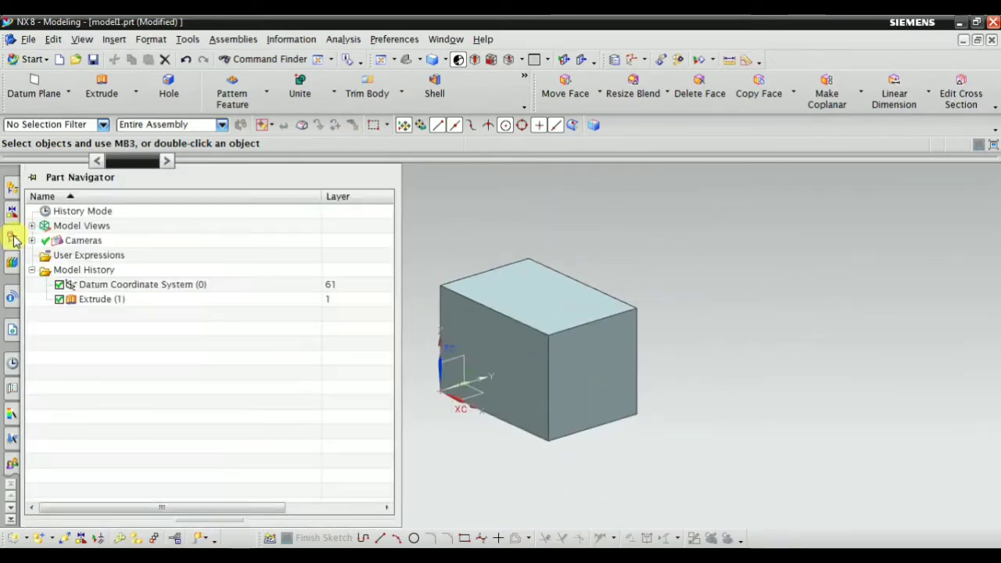
{"action": "right_click", "coordinate": [117, 291]}
{"action": "left_click", "coordinate": [139, 274]}
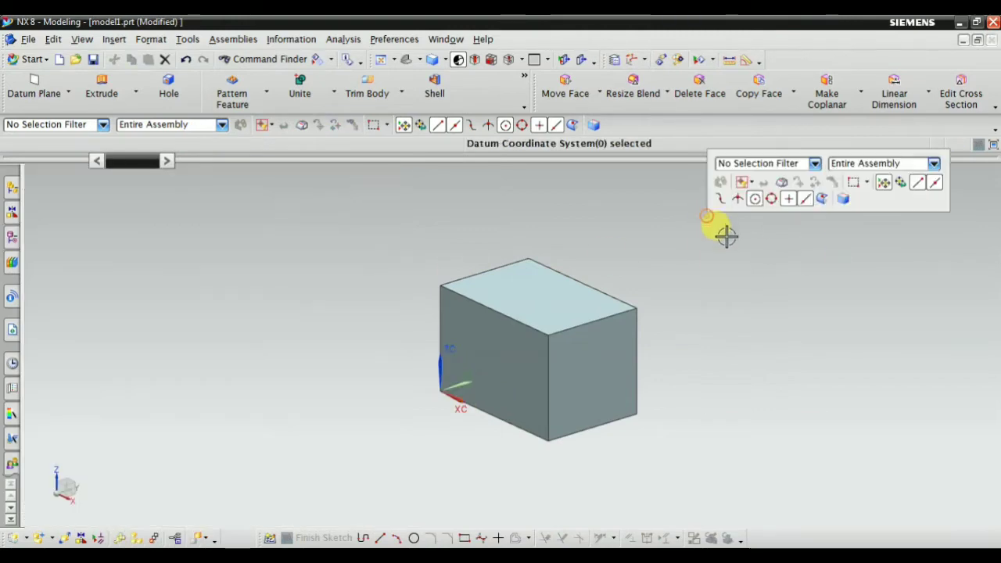
{"action": "scroll", "coordinate": [441, 358], "scroll_direction": "up", "scroll_amount": 3}
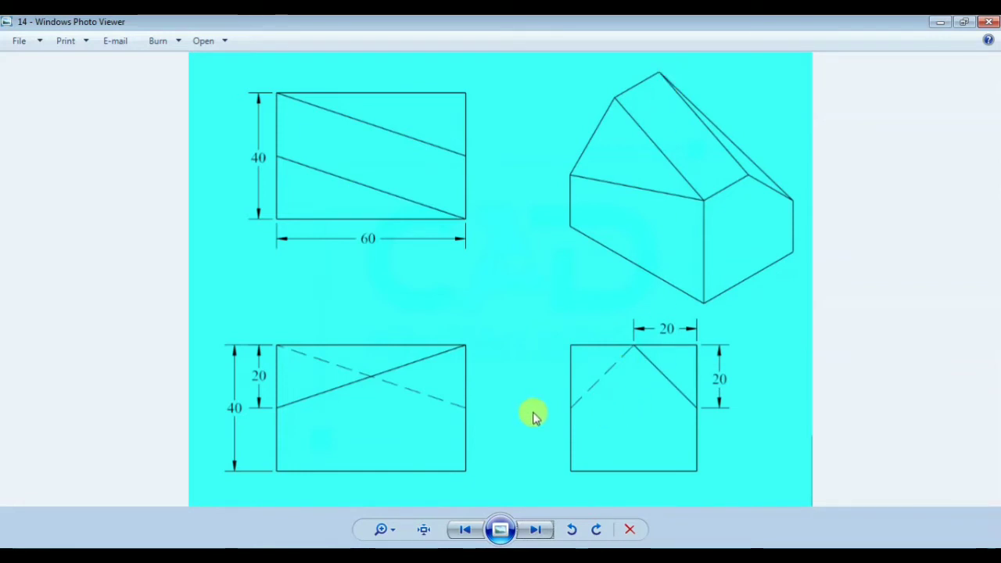
Switch from the reference drawing back to NX and examine the block in a fitted view.
{"action": "key", "text": "alt+Tab"}
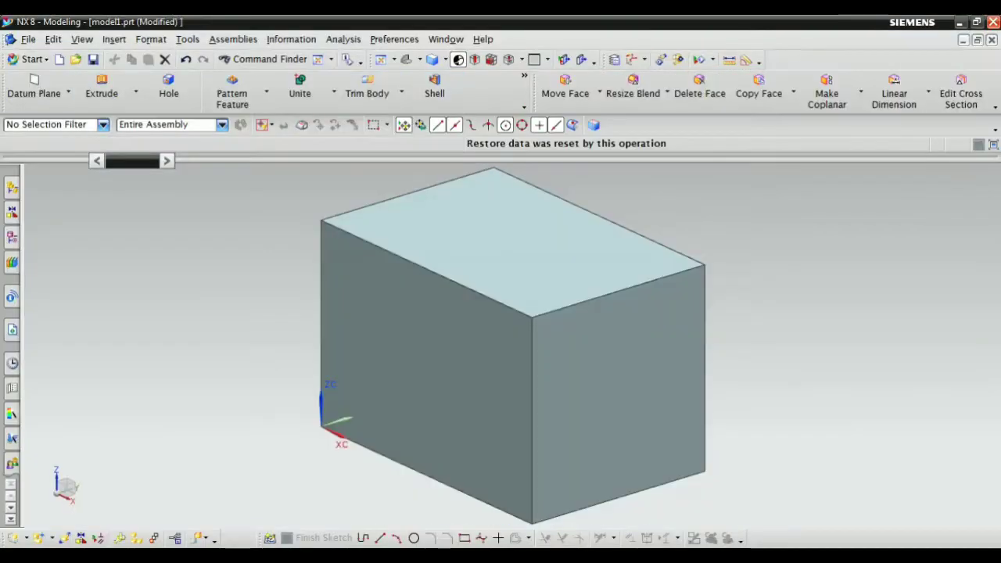
{"action": "left_click", "coordinate": [193, 355]}
{"action": "scroll", "coordinate": [473, 360], "scroll_direction": "down", "scroll_amount": 2}
{"action": "scroll", "coordinate": [490, 340], "scroll_direction": "up", "scroll_amount": 2}
{"action": "left_click", "coordinate": [827, 258]}
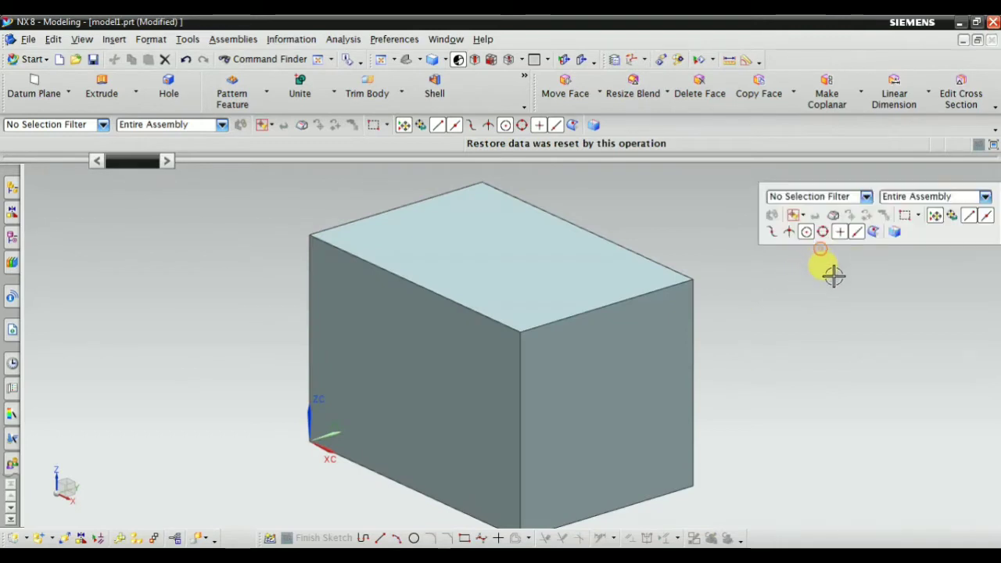
{"action": "key", "text": "ctrl+f"}
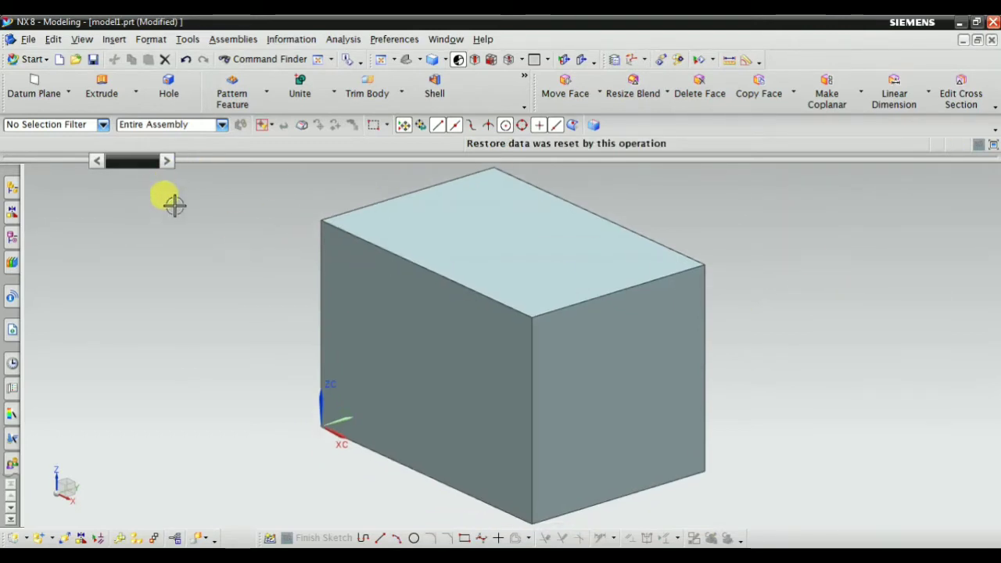
{"action": "left_click", "coordinate": [177, 207]}
{"action": "scroll", "coordinate": [391, 317], "scroll_direction": "down", "scroll_amount": 1}
{"action": "scroll", "coordinate": [305, 302], "scroll_direction": "up", "scroll_amount": 1}
{"action": "right_click", "coordinate": [226, 266]}
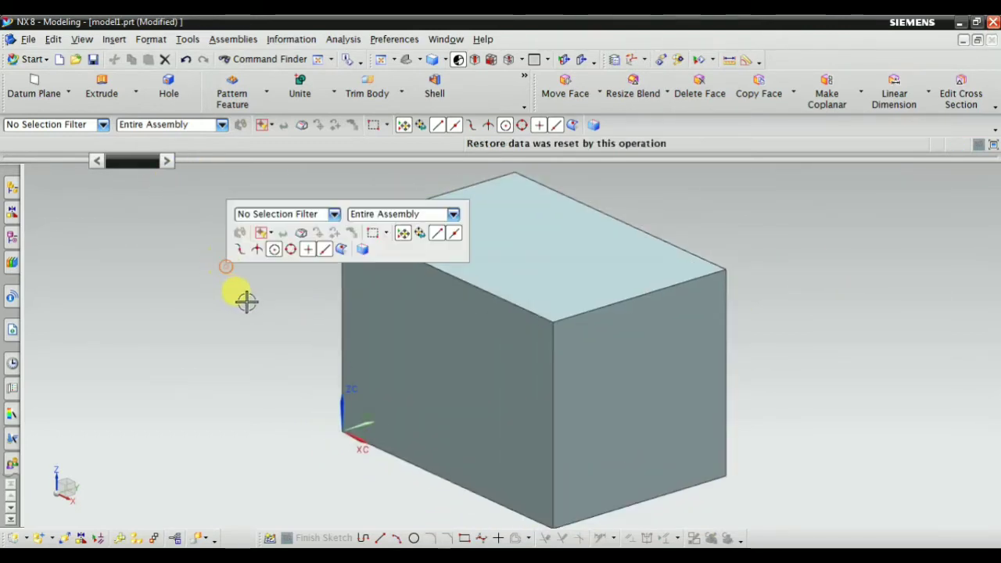
{"action": "left_click", "coordinate": [250, 296]}
{"action": "left_click", "coordinate": [224, 257]}
{"action": "right_click", "coordinate": [235, 283]}
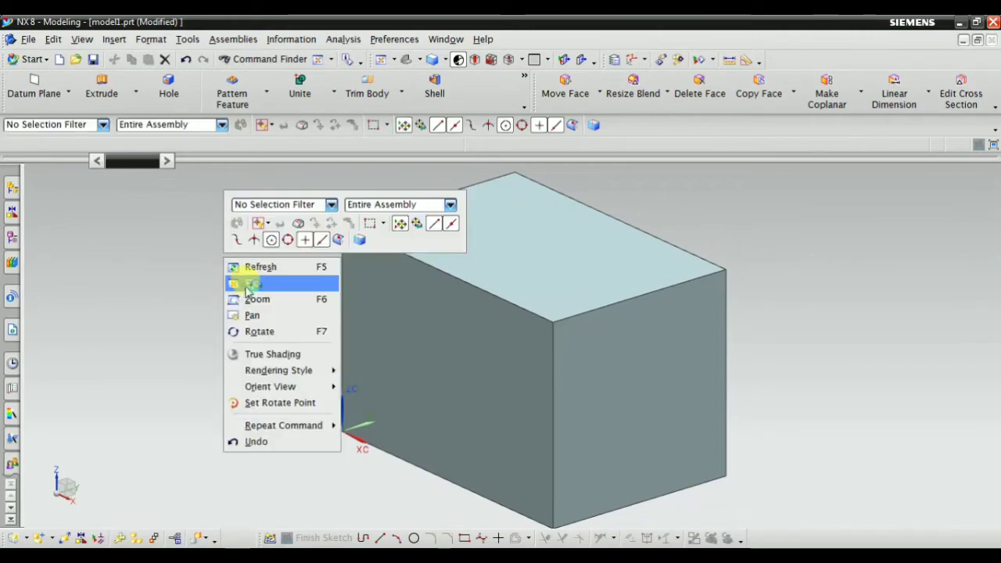
{"action": "left_click", "coordinate": [245, 283]}
{"action": "scroll", "coordinate": [309, 273], "scroll_direction": "up", "scroll_amount": 1}
{"action": "scroll", "coordinate": [324, 227], "scroll_direction": "up", "scroll_amount": 1}
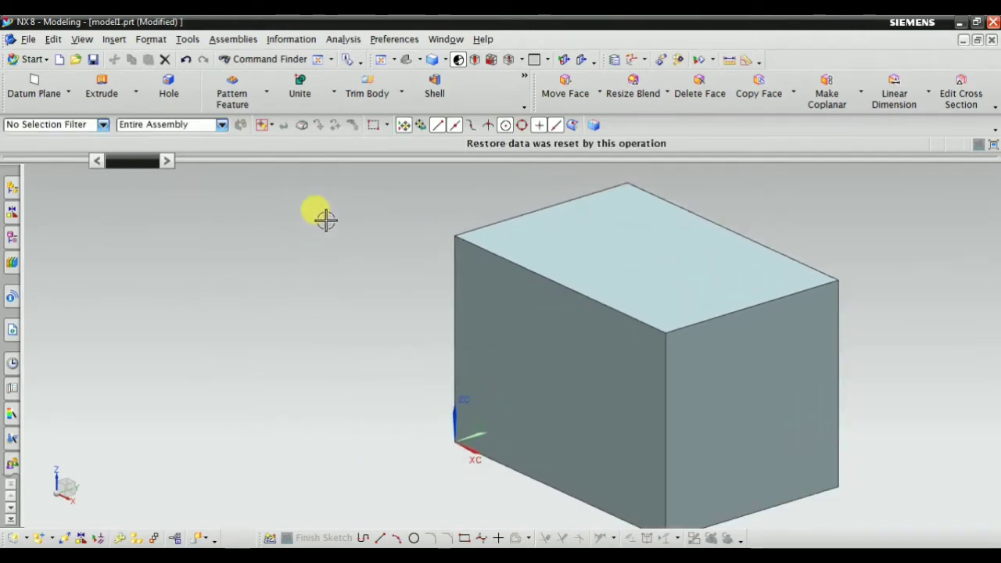
Define an inferred datum plane through the origin-side short top edge's midpoint, the near top corner and the midpoint of the vertical edge at the origin.
{"action": "left_click", "coordinate": [113, 41]}
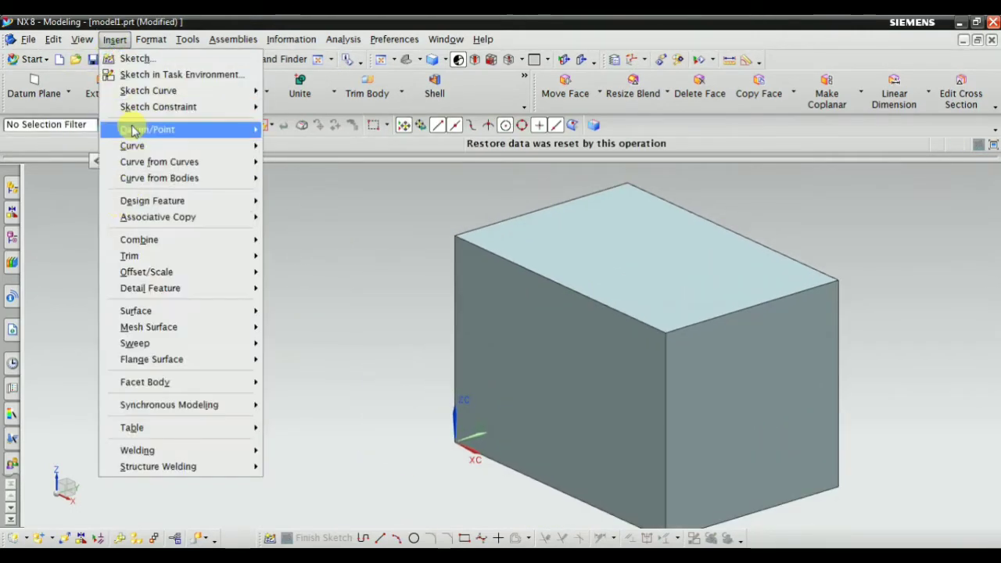
{"action": "left_click", "coordinate": [293, 130]}
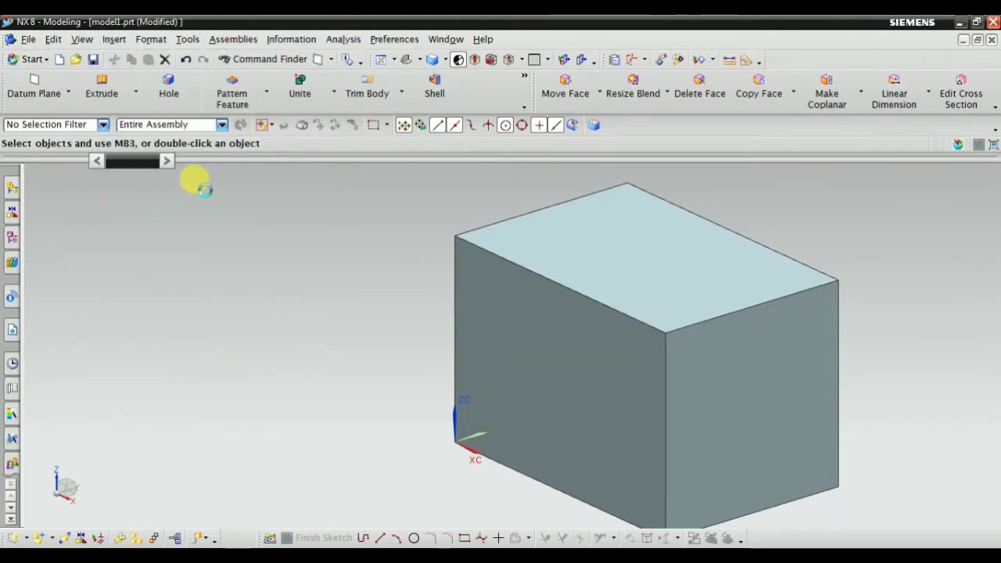
{"action": "left_click", "coordinate": [172, 204]}
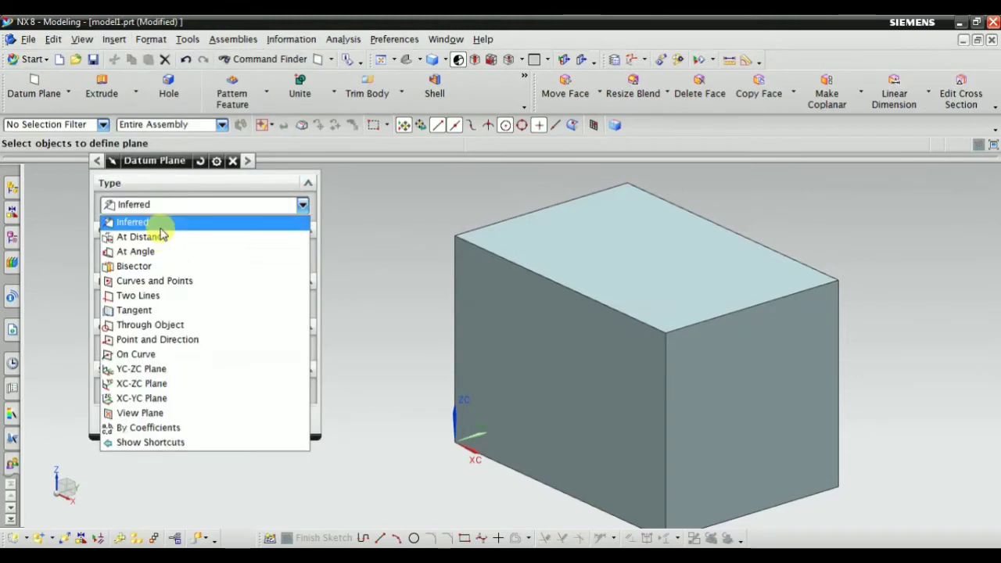
{"action": "left_click", "coordinate": [156, 226]}
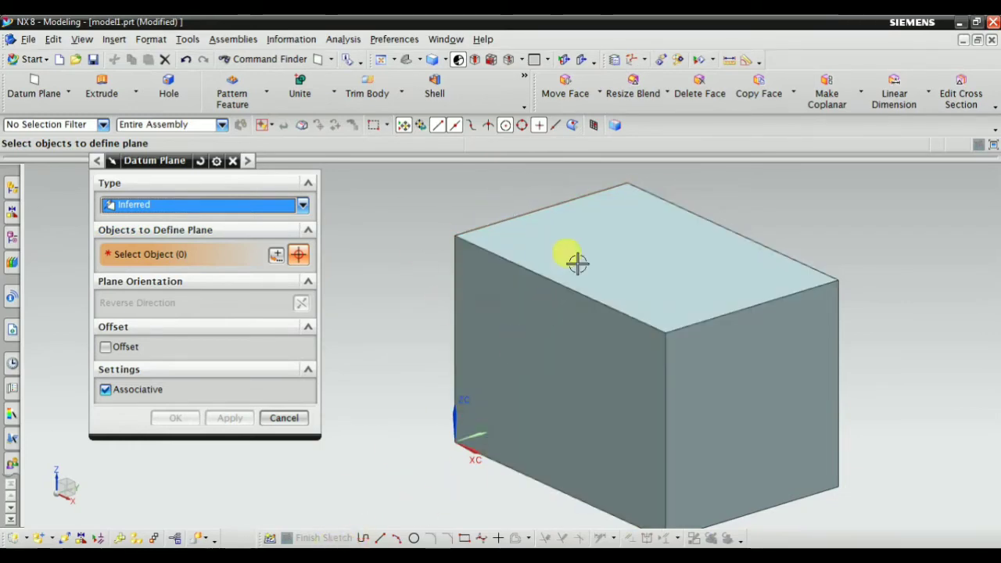
{"action": "left_click", "coordinate": [546, 205]}
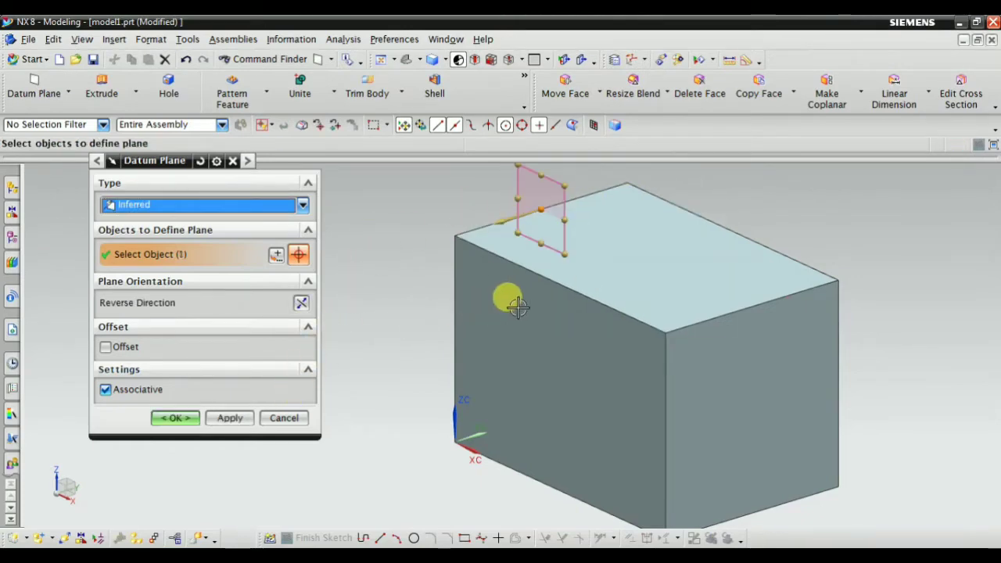
{"action": "left_click", "coordinate": [663, 332]}
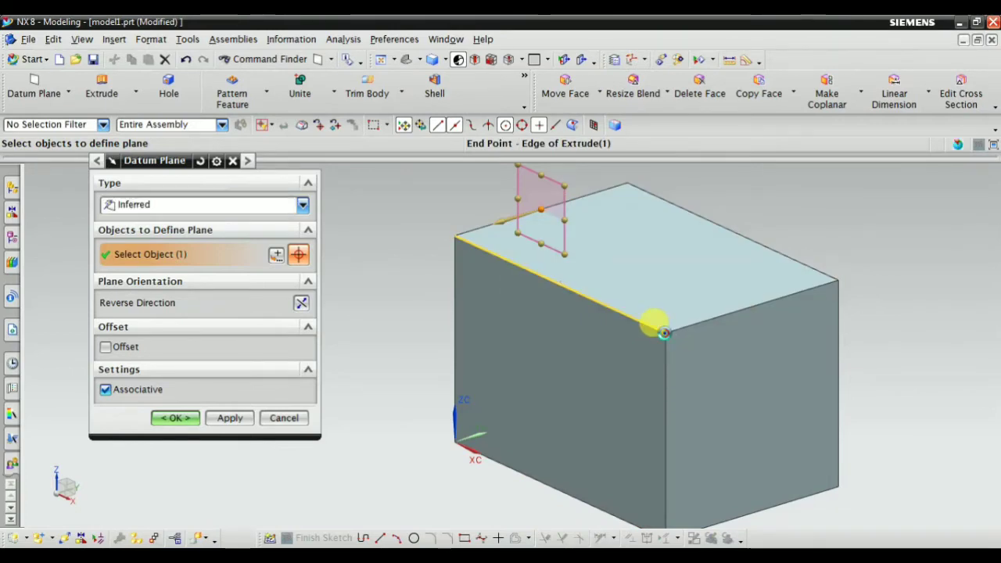
{"action": "left_click", "coordinate": [721, 342]}
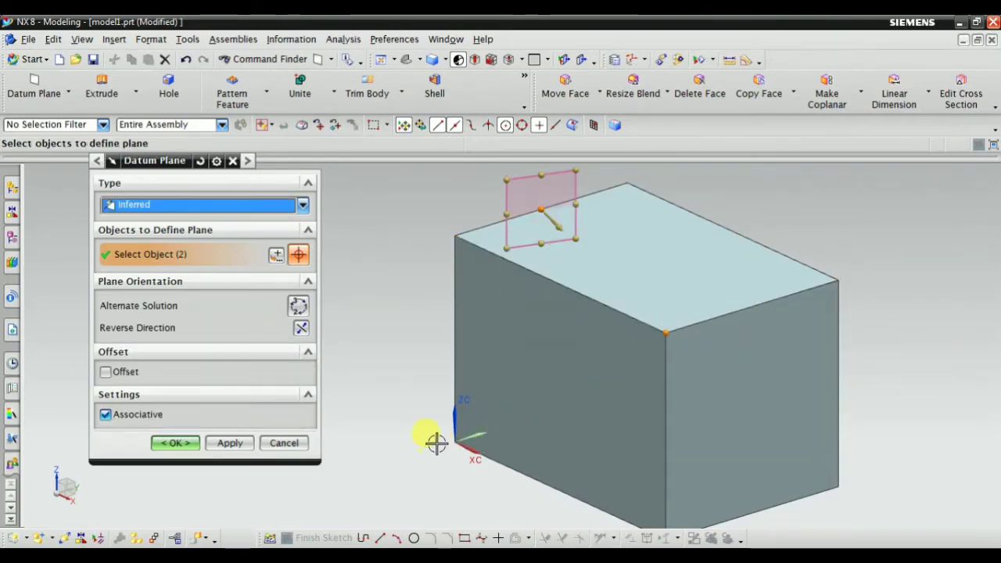
{"action": "left_click", "coordinate": [456, 338]}
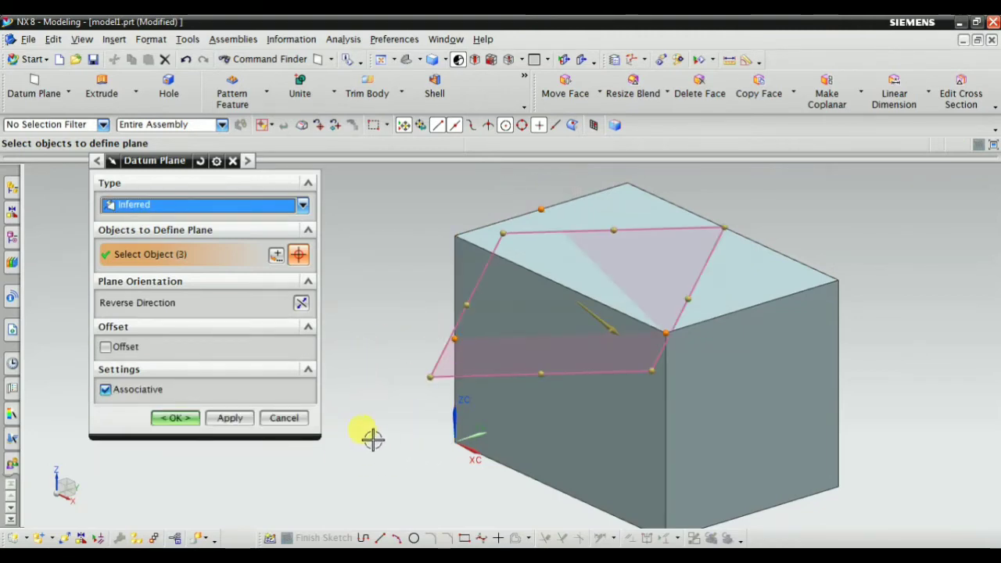
Enlarge the first datum plane beyond the block to about 95 × 54 mm and create it.
{"action": "scroll", "coordinate": [497, 341], "scroll_direction": "down", "scroll_amount": 2}
{"action": "scroll", "coordinate": [528, 267], "scroll_direction": "up", "scroll_amount": 2}
{"action": "left_click_drag", "start_coordinate": [582, 292], "coordinate": [617, 174]}
{"action": "left_click_drag", "start_coordinate": [409, 295], "coordinate": [361, 292]}
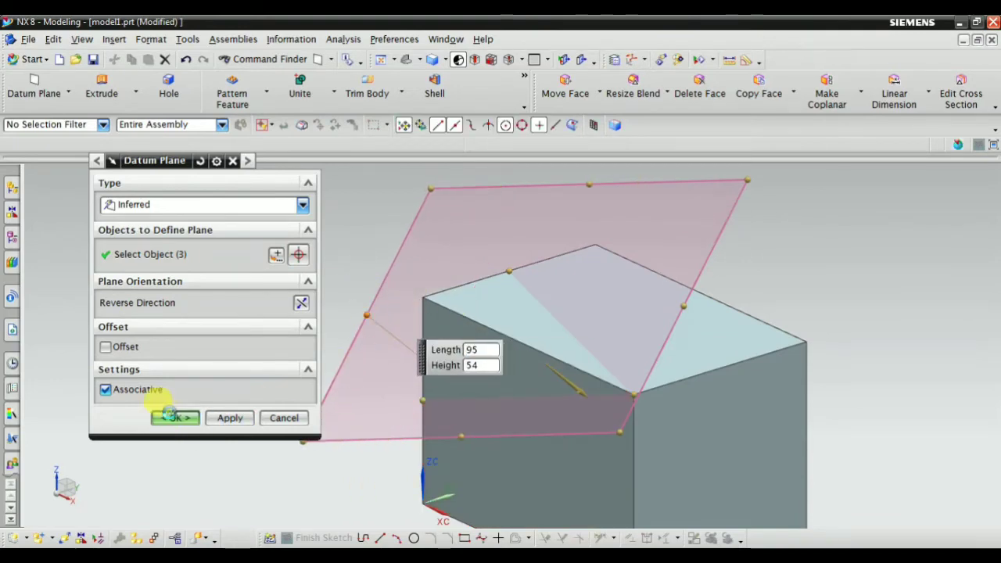
{"action": "left_click", "coordinate": [173, 417]}
Examine the first datum plane on the block and compare its slope with the reference drawing.
{"action": "middle_click_drag", "start_coordinate": [212, 331], "coordinate": [500, 336]}
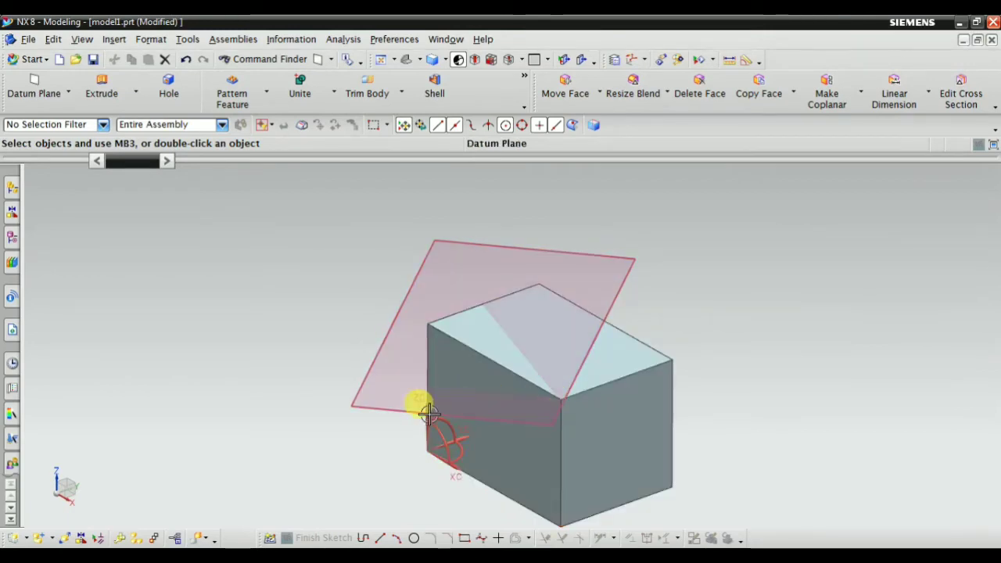
{"action": "left_click", "coordinate": [324, 505]}
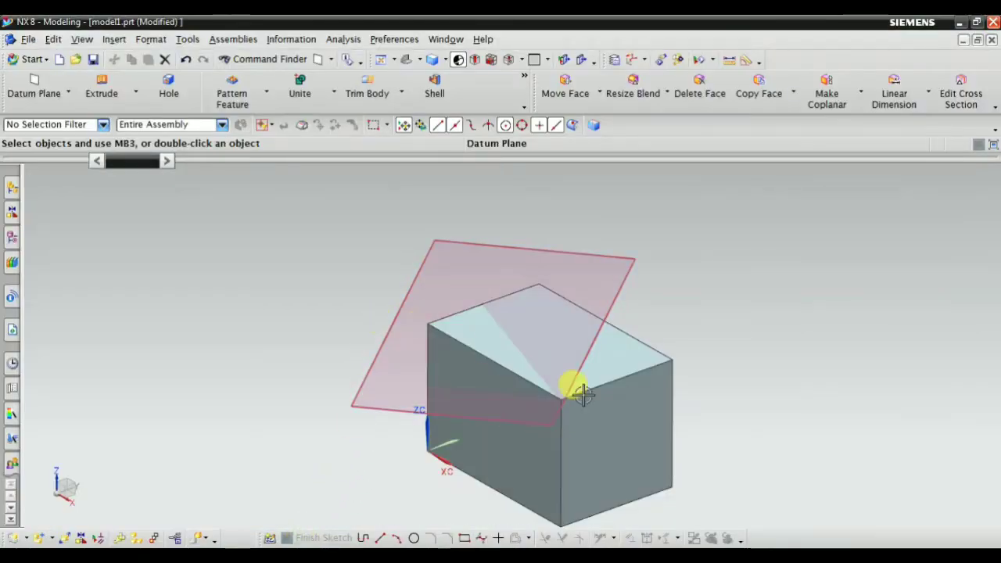
{"action": "mouse_move", "coordinate": [576, 387]}
{"action": "middle_mouse_down"}
{"action": "mouse_move", "coordinate": [602, 376]}
{"action": "mouse_move", "coordinate": [628, 412]}
{"action": "mouse_move", "coordinate": [611, 365]}
{"action": "middle_mouse_up"}
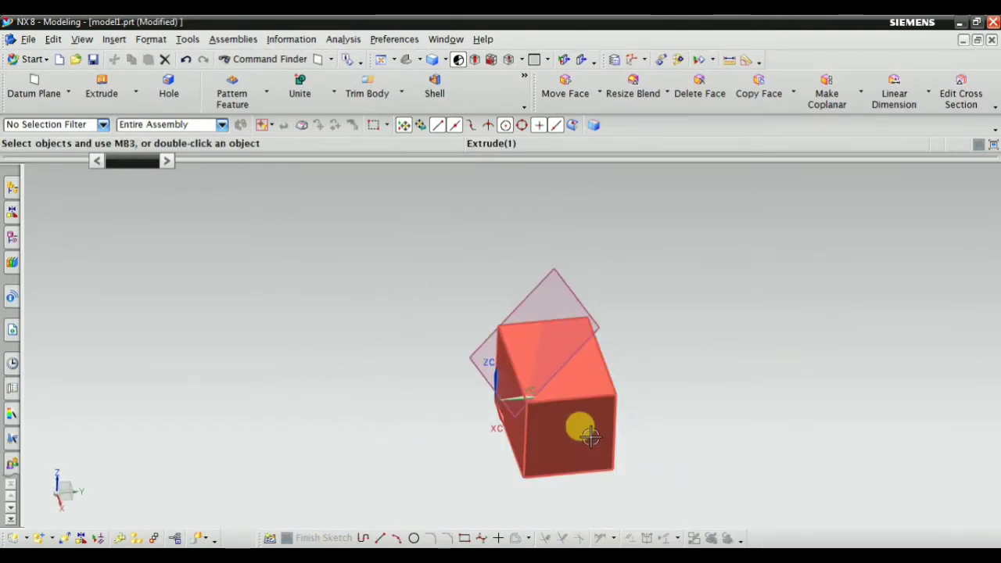
{"action": "scroll", "coordinate": [675, 460], "scroll_direction": "up", "scroll_amount": 2}
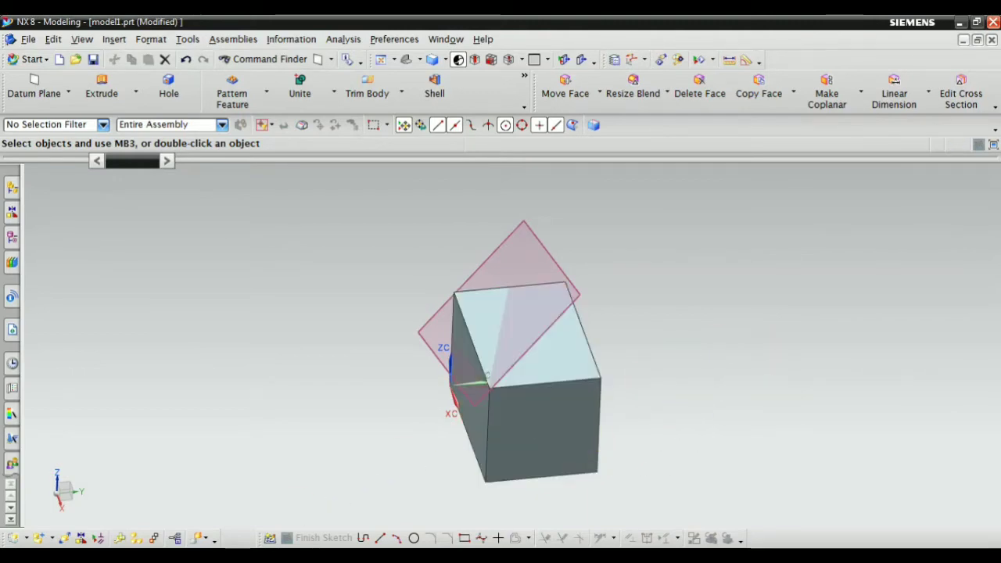
{"action": "key", "text": "alt+Tab"}
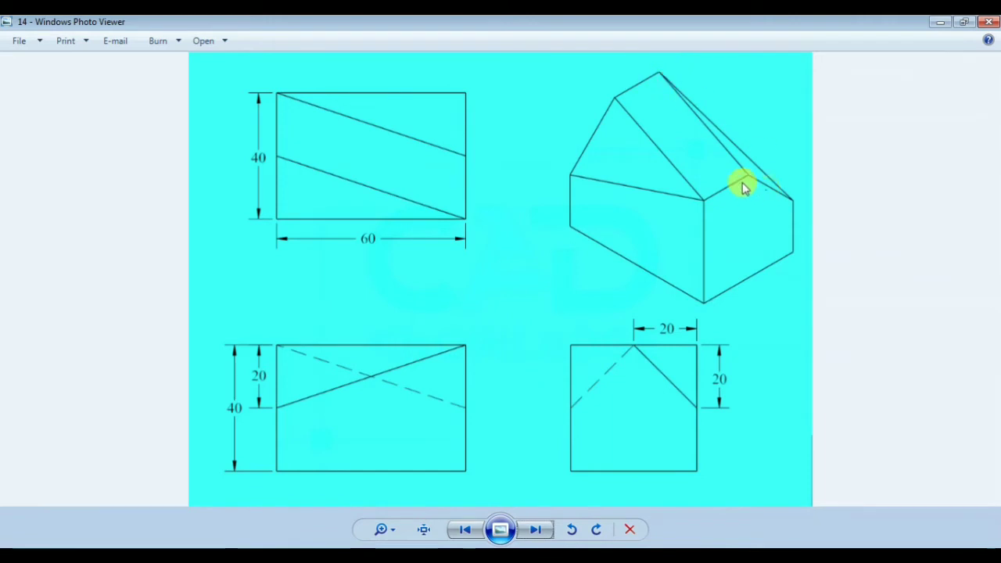
{"action": "key", "text": "alt+Tab"}
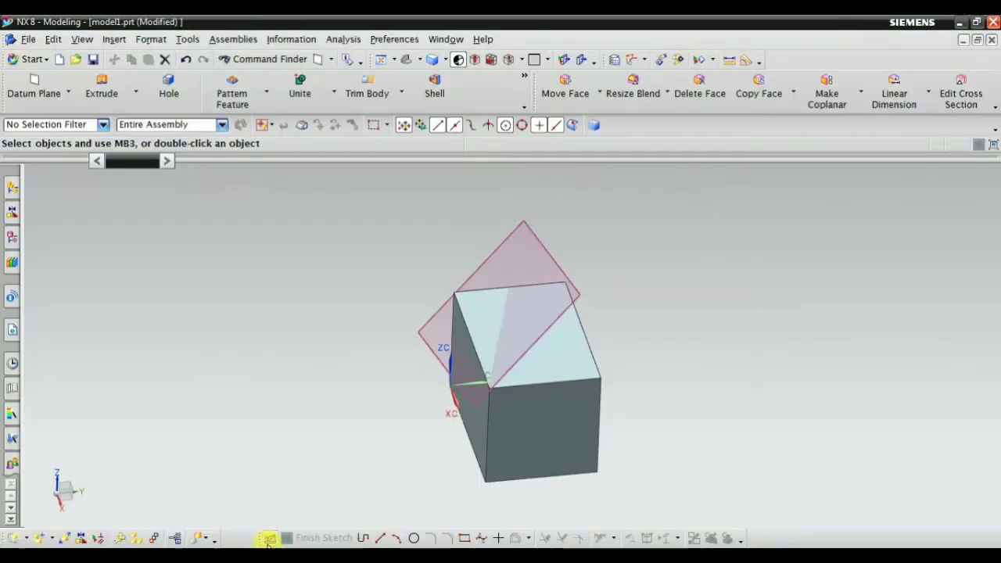
Define a second inferred datum plane through the far top corner diagonally opposite, the opposite short top edge's midpoint and that end's far vertical edge midpoint.
{"action": "left_click", "coordinate": [111, 40]}
{"action": "left_click", "coordinate": [176, 129]}
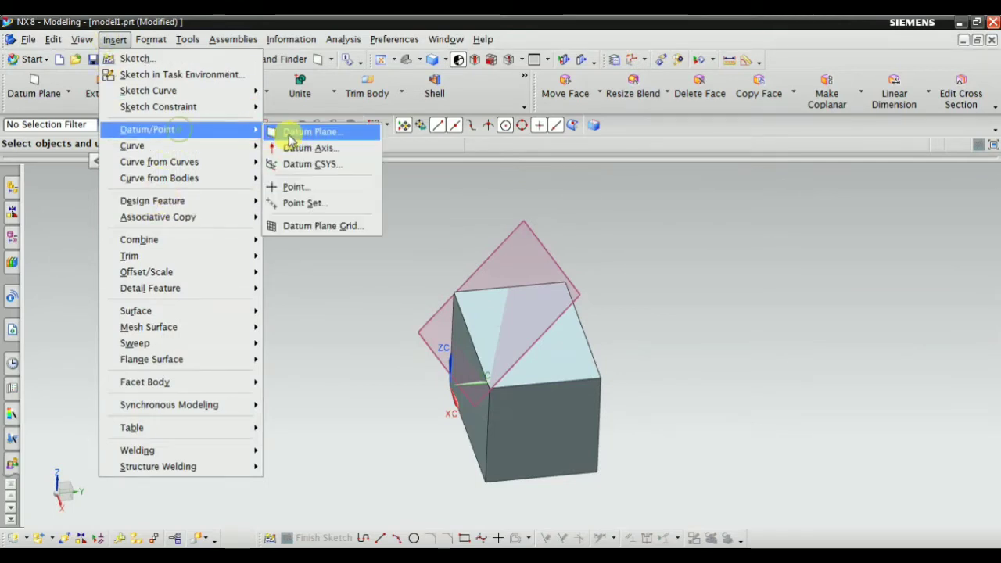
{"action": "left_click", "coordinate": [301, 131]}
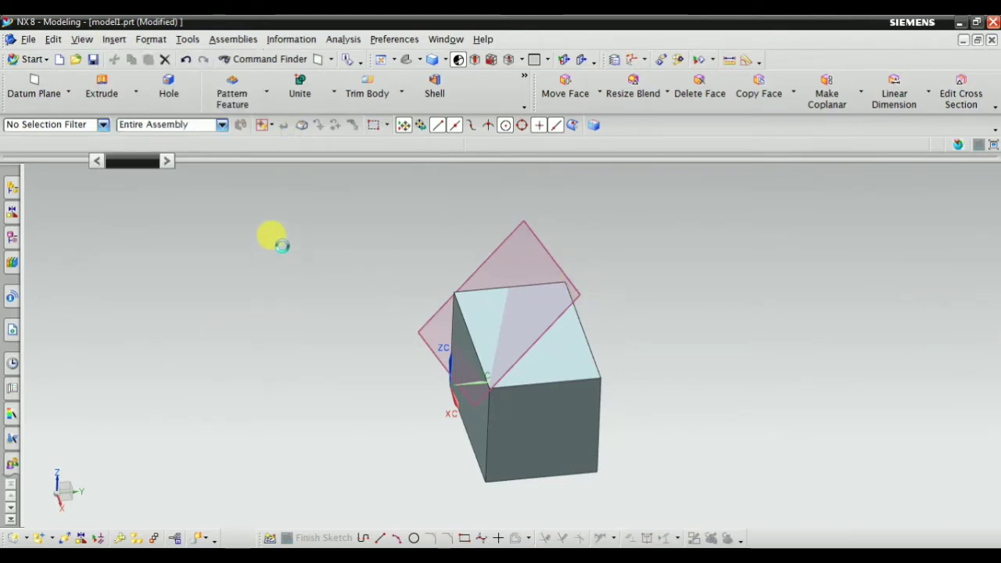
{"action": "middle_click_drag", "start_coordinate": [662, 333], "coordinate": [574, 297]}
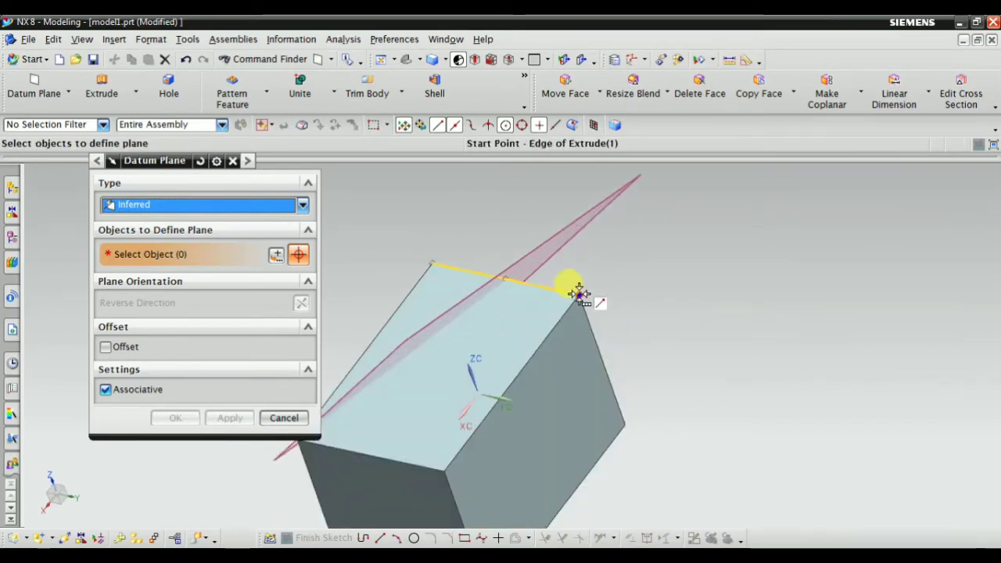
{"action": "left_click", "coordinate": [577, 294]}
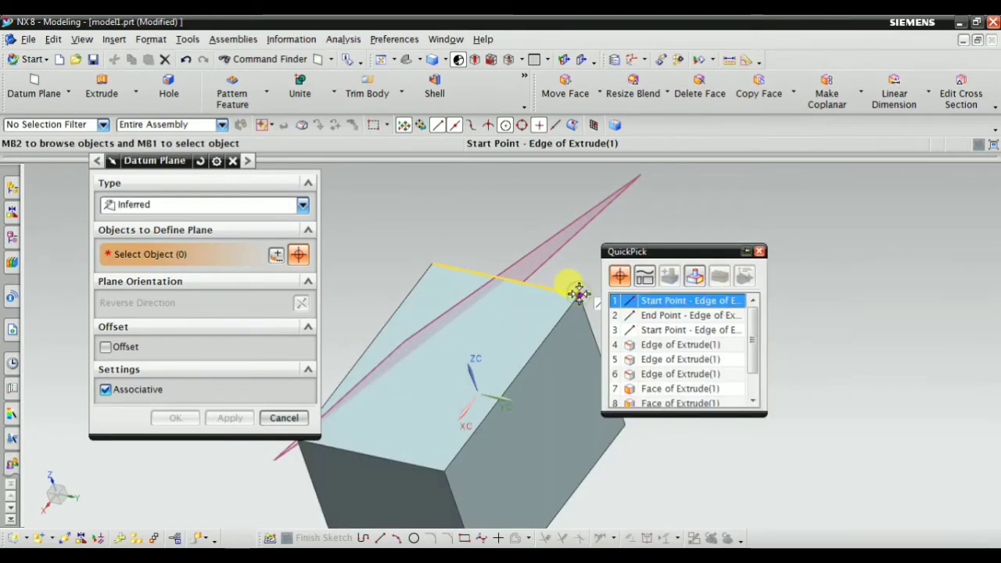
{"action": "left_click", "coordinate": [625, 296]}
{"action": "middle_click_drag", "start_coordinate": [693, 325], "coordinate": [545, 378]}
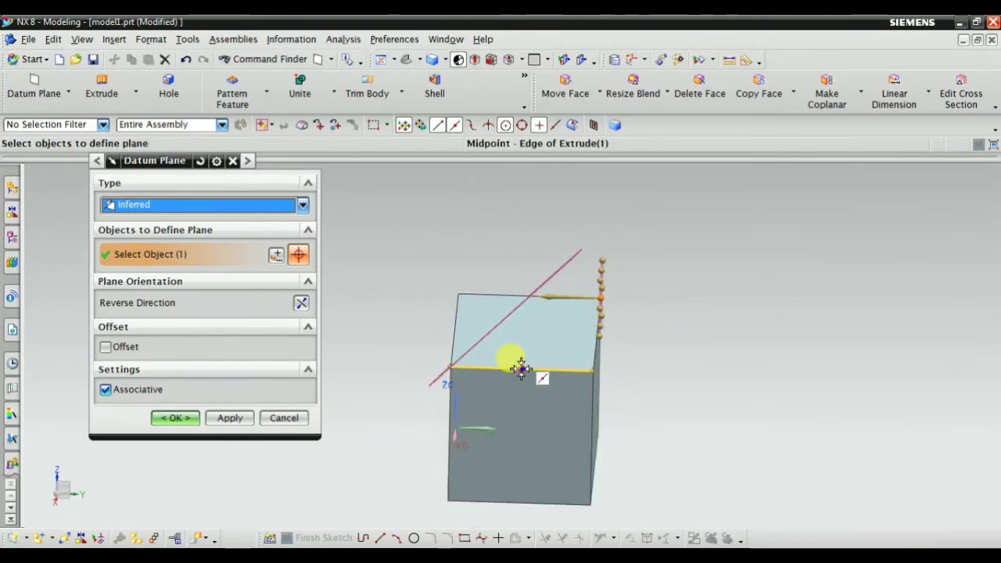
{"action": "left_click", "coordinate": [521, 368]}
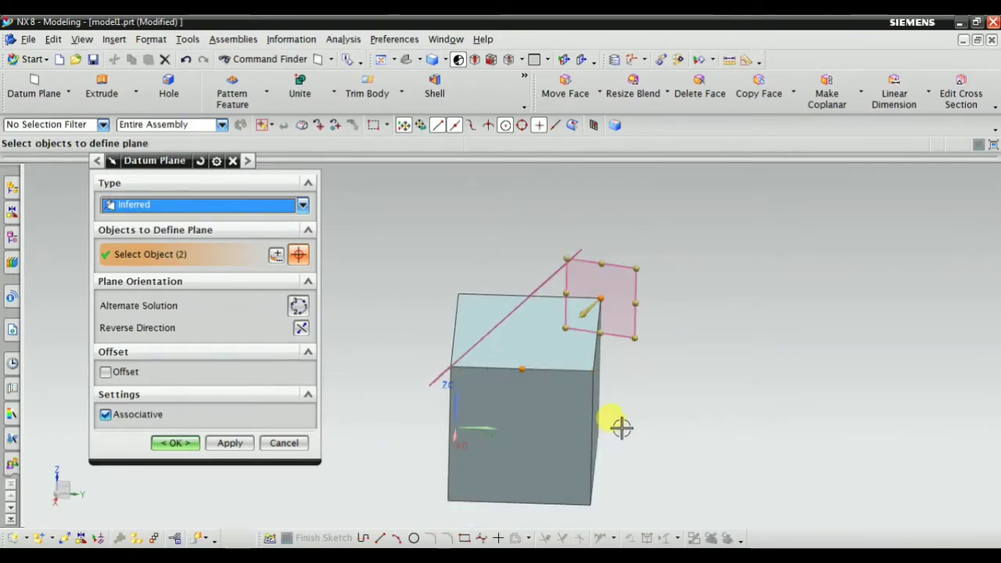
{"action": "middle_click_drag", "start_coordinate": [618, 425], "coordinate": [577, 433]}
{"action": "scroll", "coordinate": [566, 429], "scroll_direction": "up", "scroll_amount": 2}
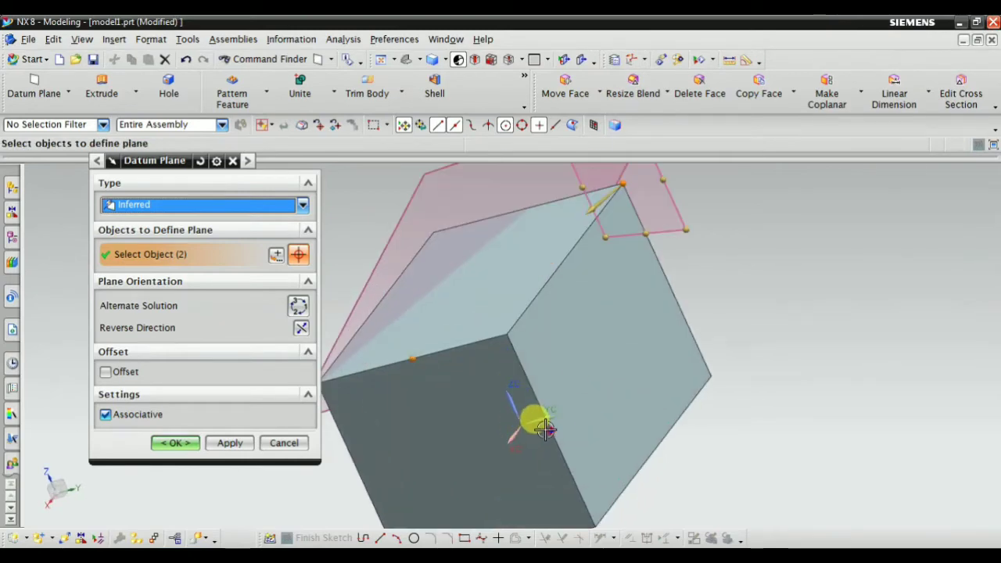
{"action": "left_click", "coordinate": [547, 425]}
{"action": "scroll", "coordinate": [547, 425], "scroll_direction": "down", "scroll_amount": 2}
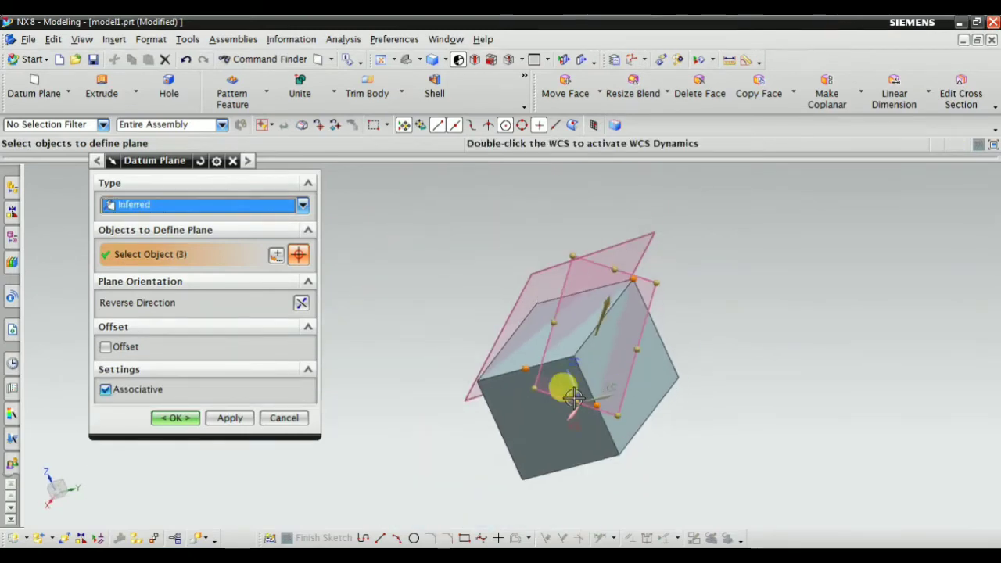
Extend the second datum plane past the block's far side and create it.
{"action": "middle_click_drag", "start_coordinate": [558, 380], "coordinate": [622, 397]}
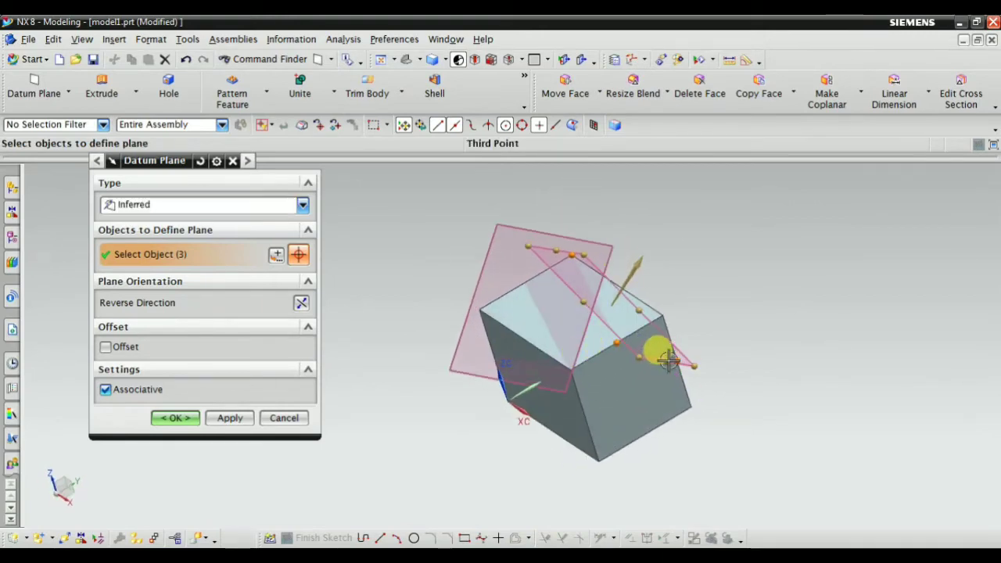
{"action": "left_click_drag", "start_coordinate": [674, 362], "coordinate": [762, 444]}
{"action": "middle_click_drag", "start_coordinate": [793, 370], "coordinate": [778, 389]}
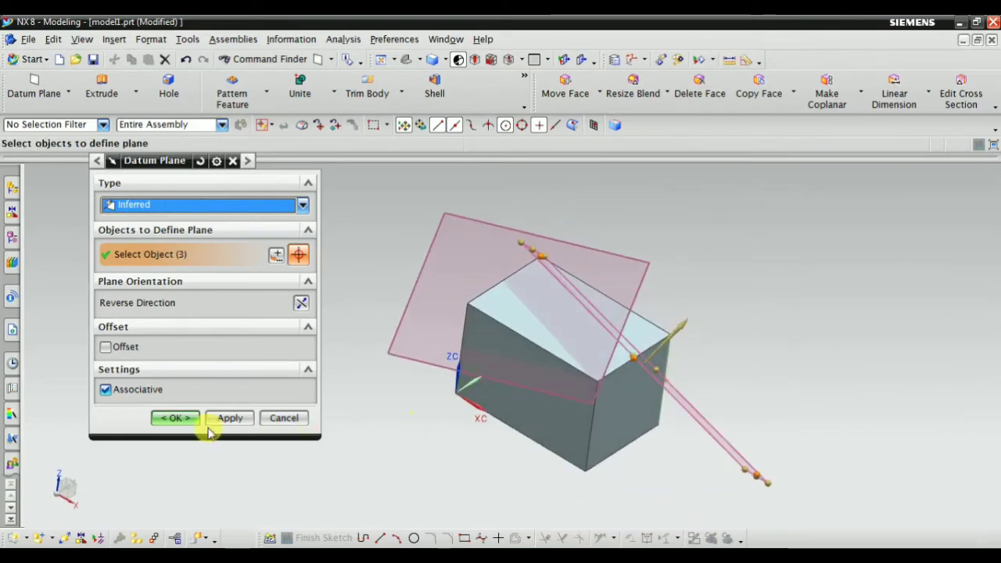
{"action": "left_click", "coordinate": [175, 418]}
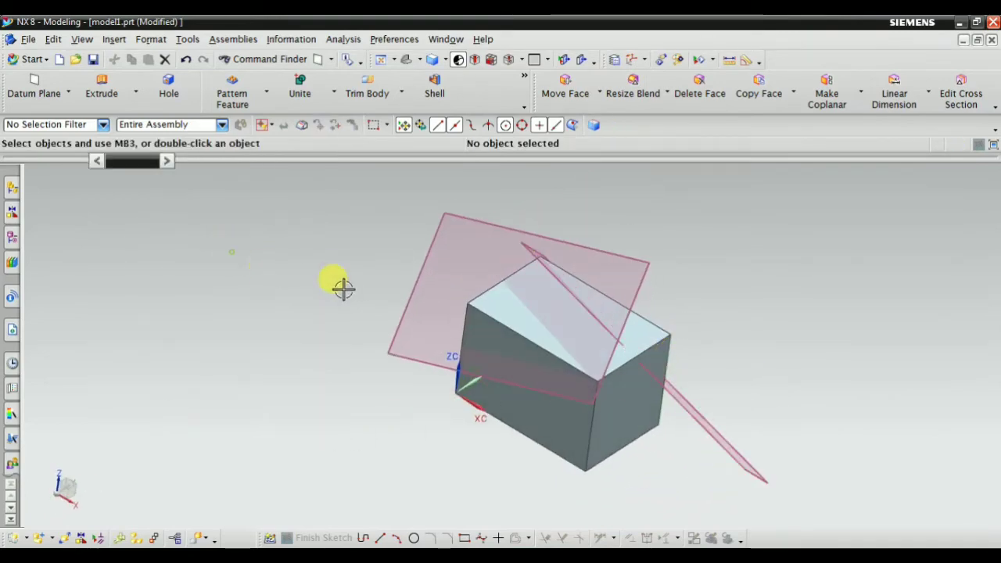
Examine how the two slanted datum planes cross the block's upper corners.
{"action": "middle_click_drag", "start_coordinate": [449, 293], "coordinate": [489, 140]}
{"action": "left_click", "coordinate": [404, 61]}
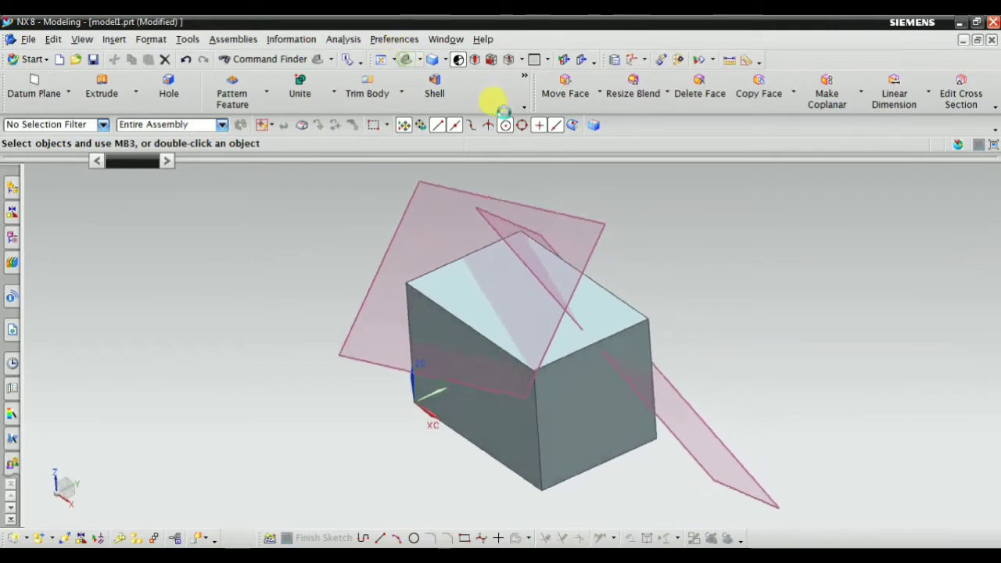
{"action": "left_click", "coordinate": [813, 250]}
{"action": "scroll", "coordinate": [832, 275], "scroll_direction": "down", "scroll_amount": 2}
{"action": "scroll", "coordinate": [750, 307], "scroll_direction": "up", "scroll_amount": 1}
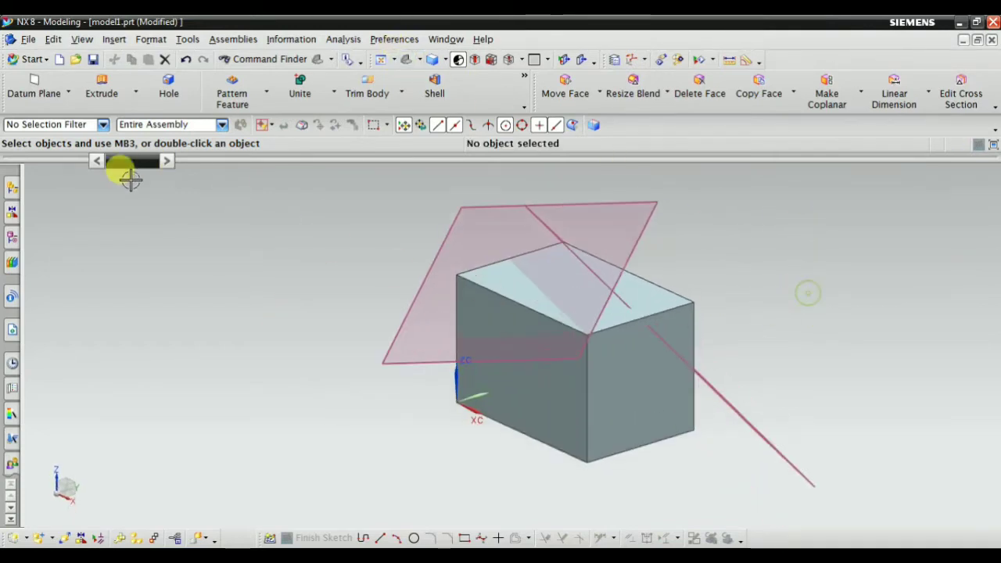
{"action": "scroll", "coordinate": [431, 357], "scroll_direction": "up", "scroll_amount": 2}
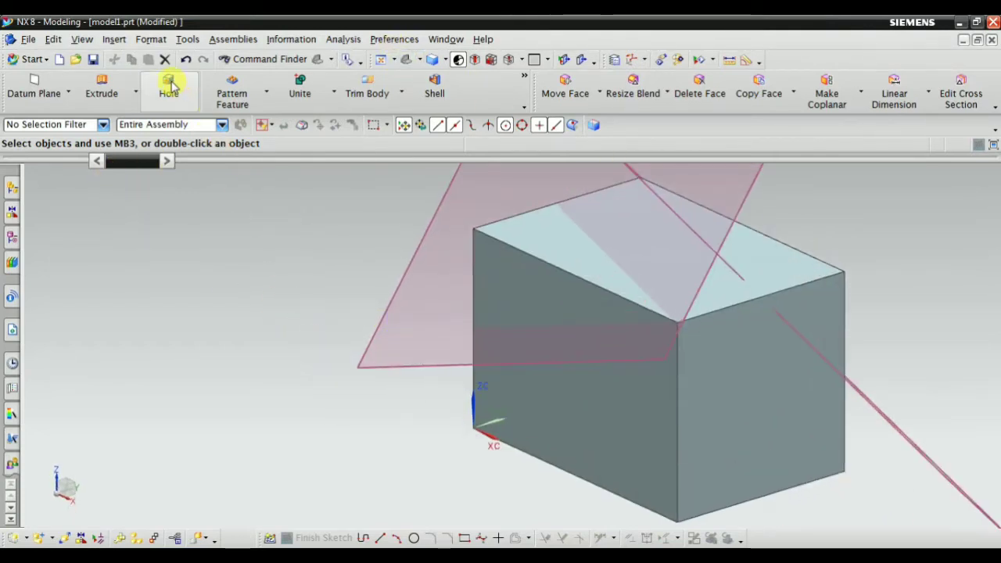
{"action": "scroll", "coordinate": [361, 224], "scroll_direction": "down", "scroll_amount": 1}
Trim the block with the first slanted datum plane, reversing the trim direction so the near upper corner is cut off.
{"action": "left_click", "coordinate": [118, 39]}
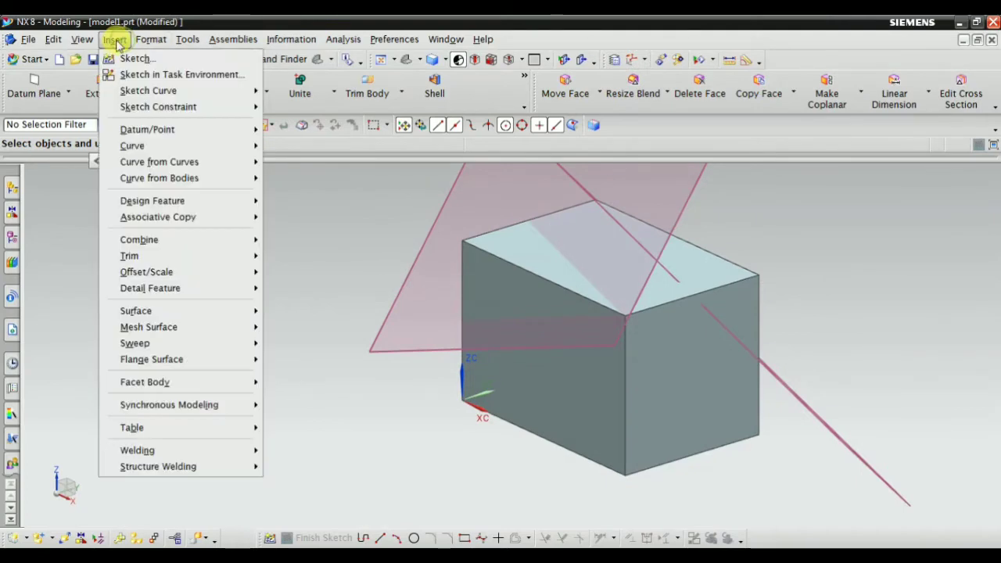
{"action": "mouse_move", "coordinate": [147, 240]}
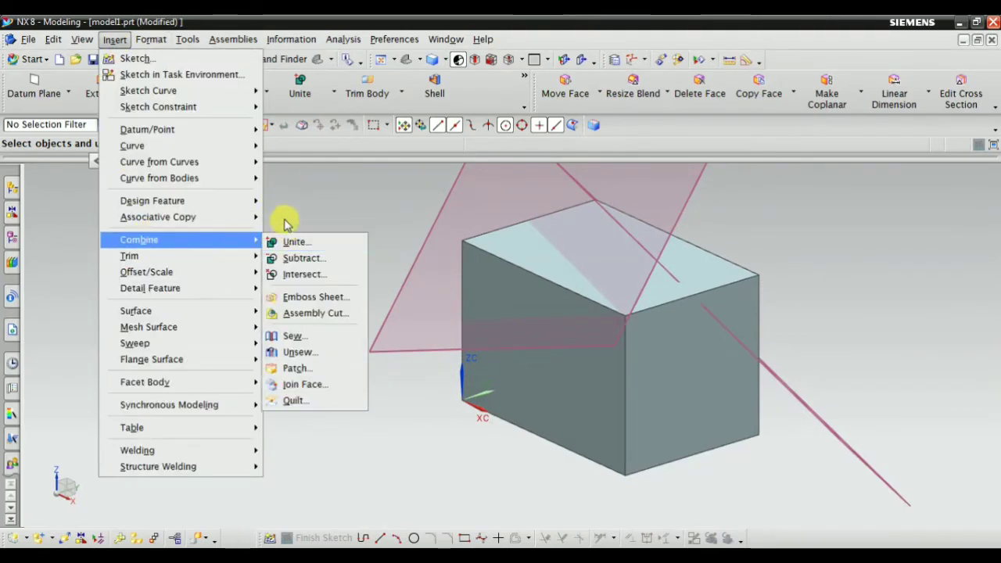
{"action": "left_click", "coordinate": [169, 258]}
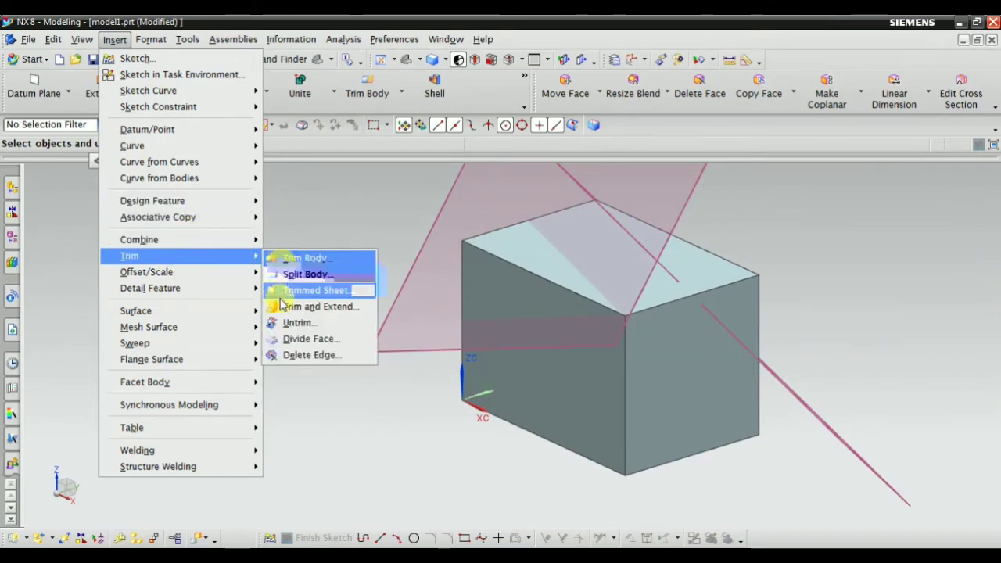
{"action": "left_click", "coordinate": [290, 258]}
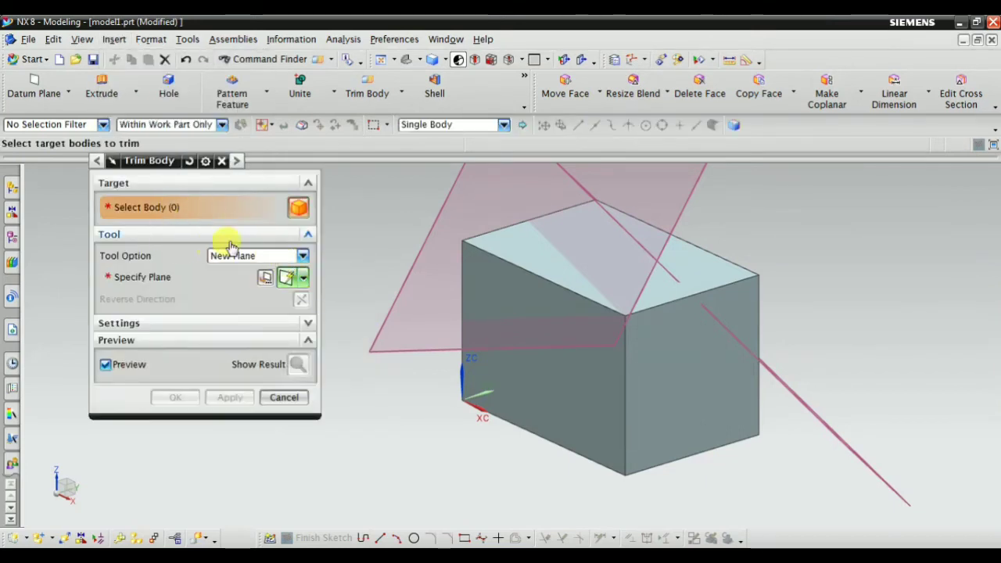
{"action": "left_click", "coordinate": [649, 336]}
{"action": "left_click", "coordinate": [181, 277]}
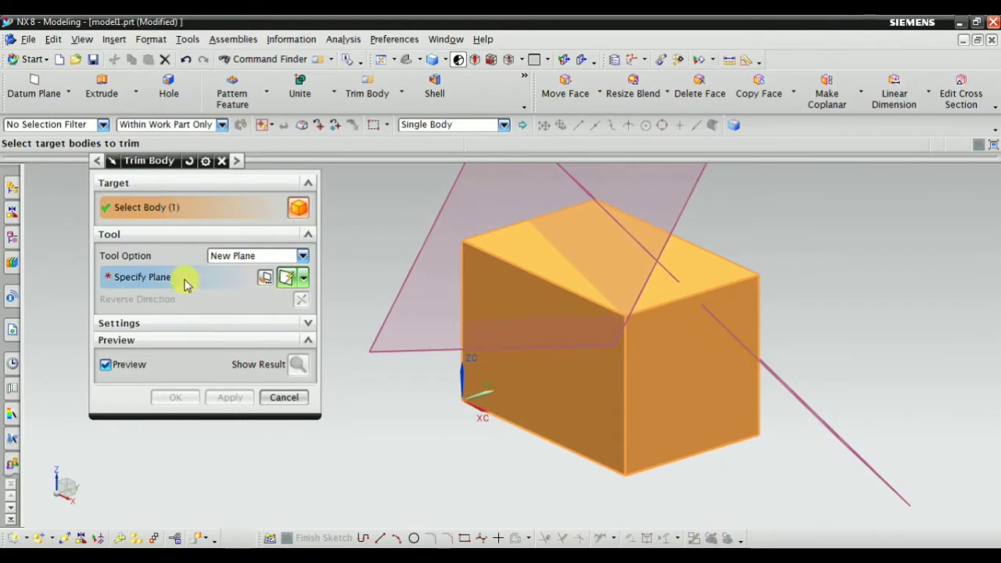
{"action": "scroll", "coordinate": [431, 344], "scroll_direction": "up", "scroll_amount": 2}
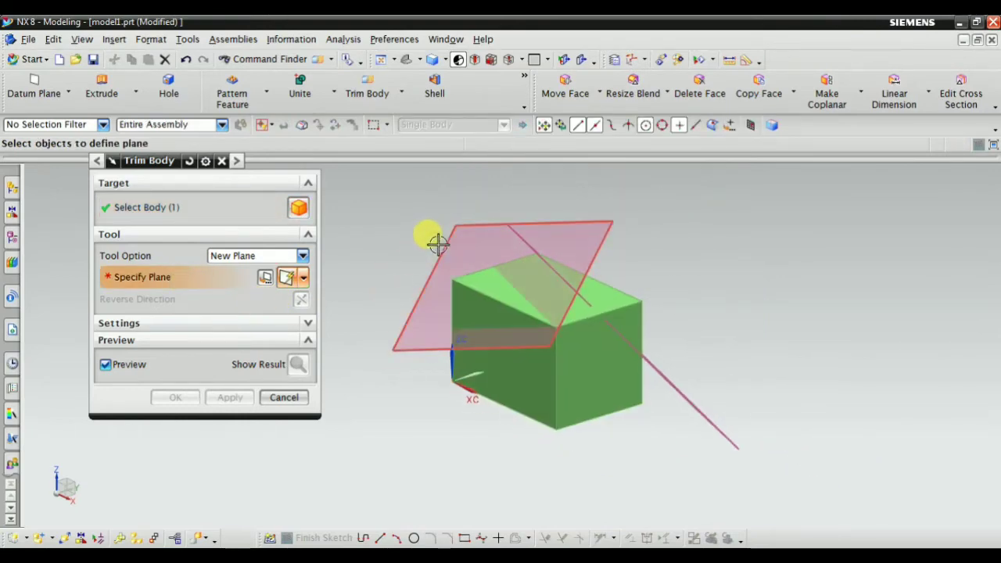
{"action": "left_click", "coordinate": [441, 245]}
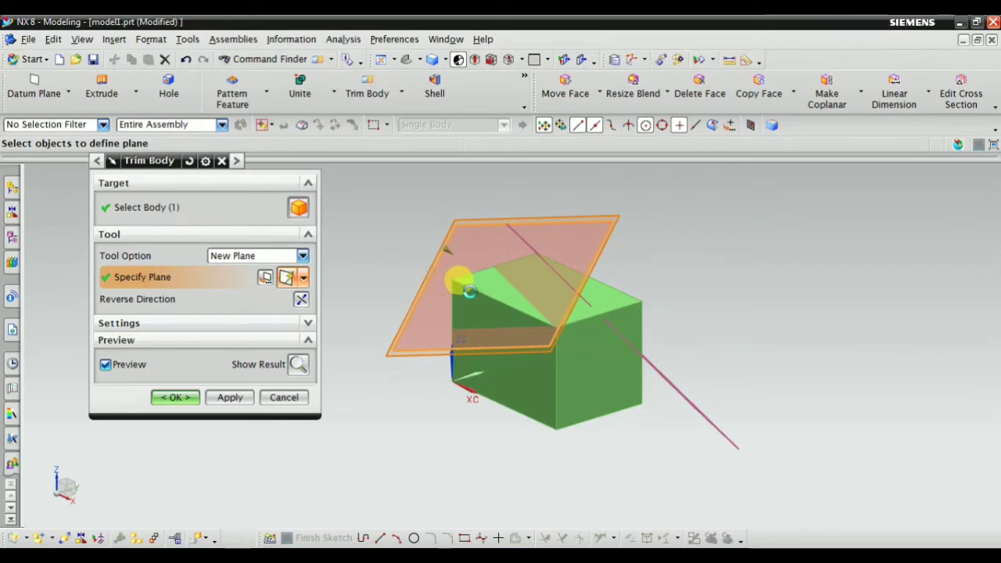
{"action": "left_click", "coordinate": [300, 299]}
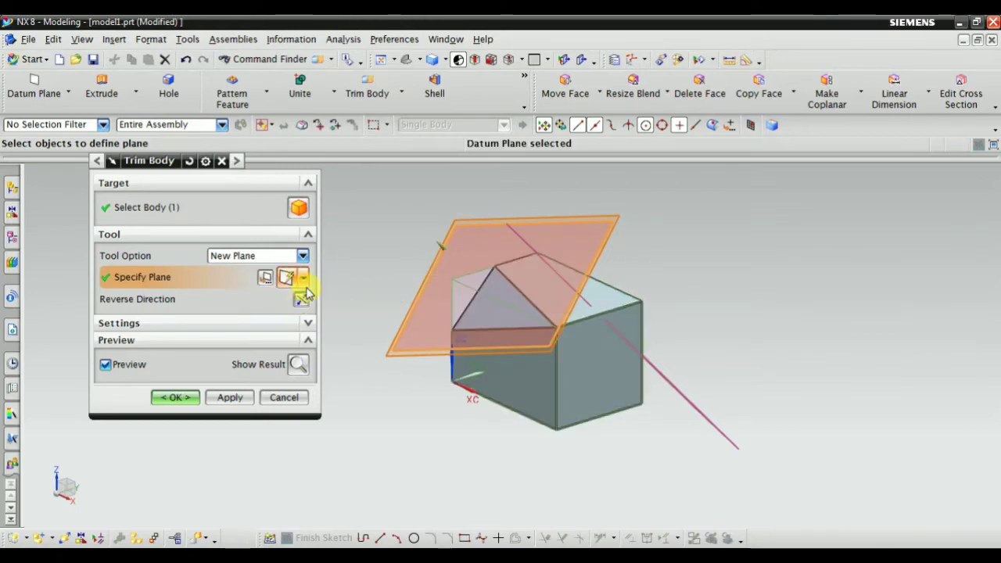
{"action": "left_click", "coordinate": [233, 325]}
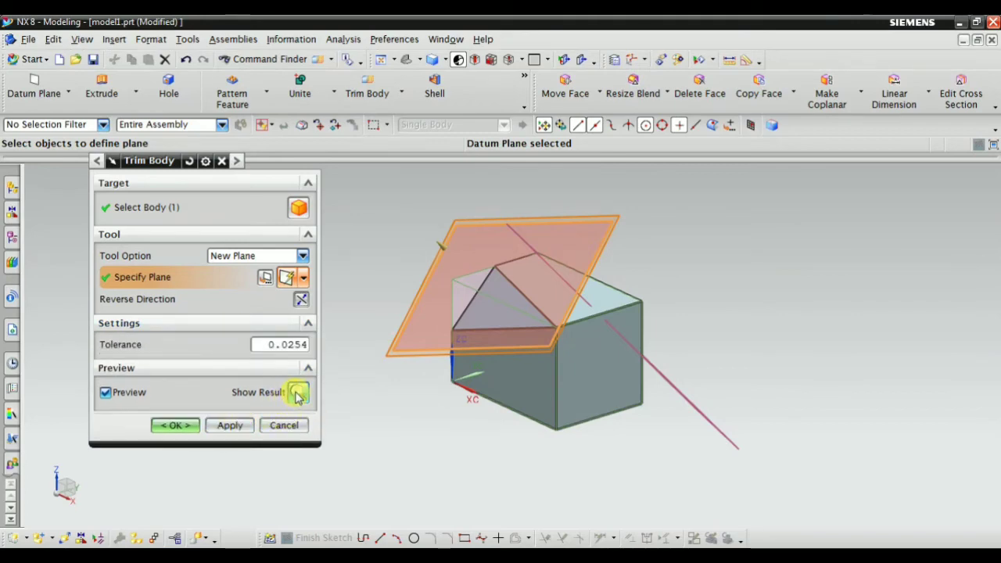
{"action": "left_click", "coordinate": [298, 394]}
{"action": "left_click", "coordinate": [222, 428]}
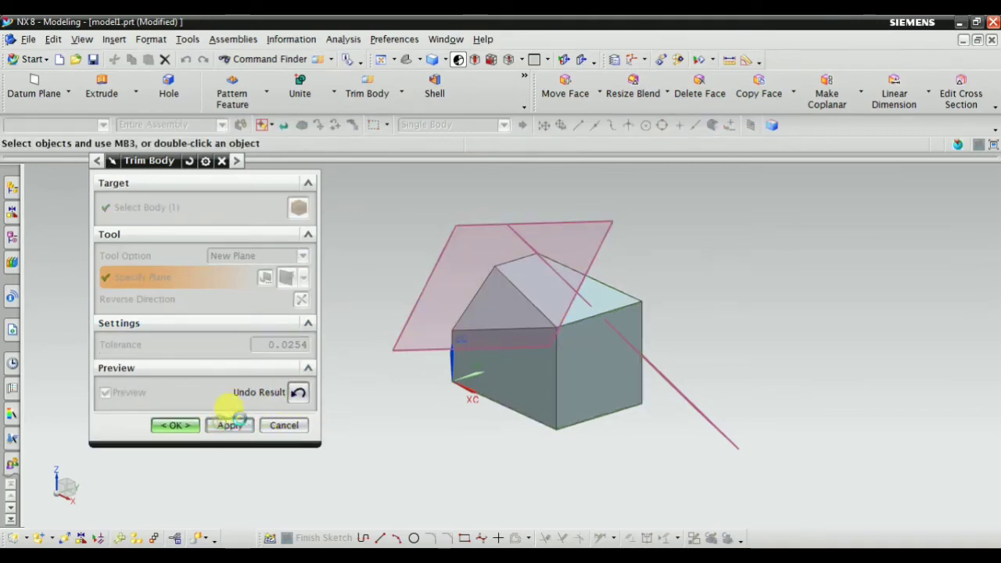
Trim the same body with the second slanted datum plane to cut off the opposite upper corner, and finish Trim Body.
{"action": "middle_click_drag", "start_coordinate": [745, 347], "coordinate": [413, 369]}
{"action": "left_click", "coordinate": [413, 368]}
{"action": "middle_click_drag", "start_coordinate": [349, 376], "coordinate": [623, 322]}
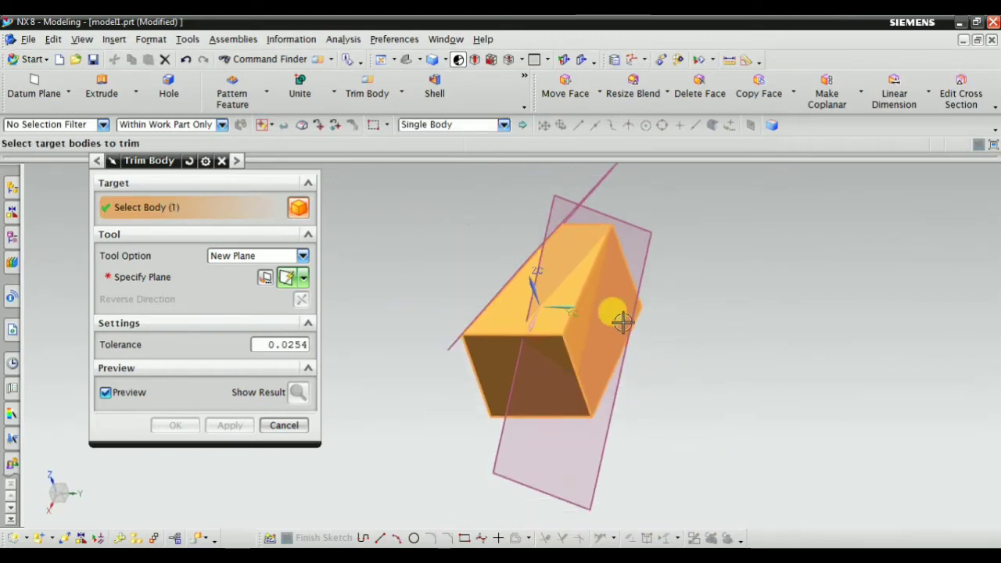
{"action": "middle_click", "coordinate": [177, 303]}
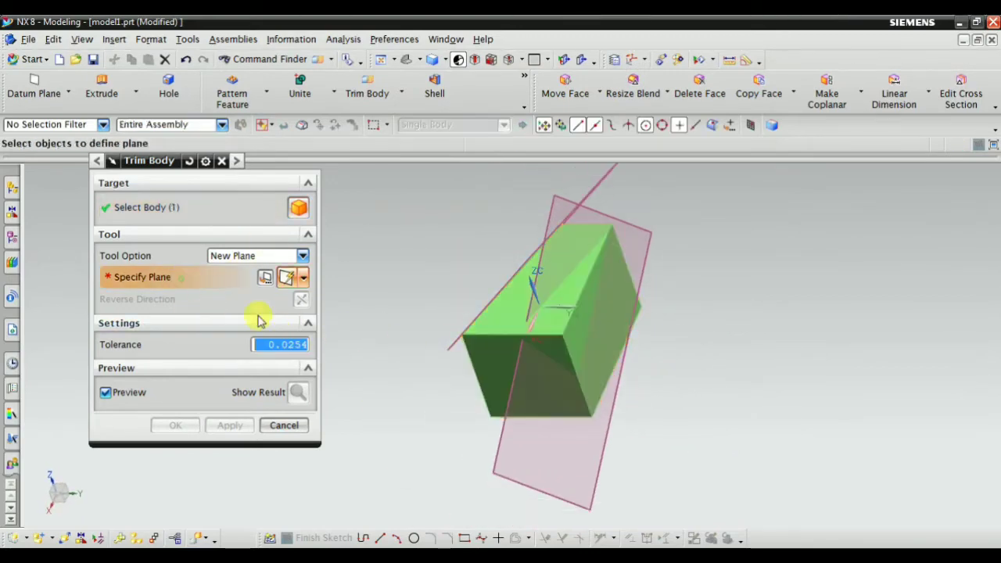
{"action": "left_click", "coordinate": [507, 474]}
{"action": "middle_click_drag", "start_coordinate": [403, 409], "coordinate": [454, 407]}
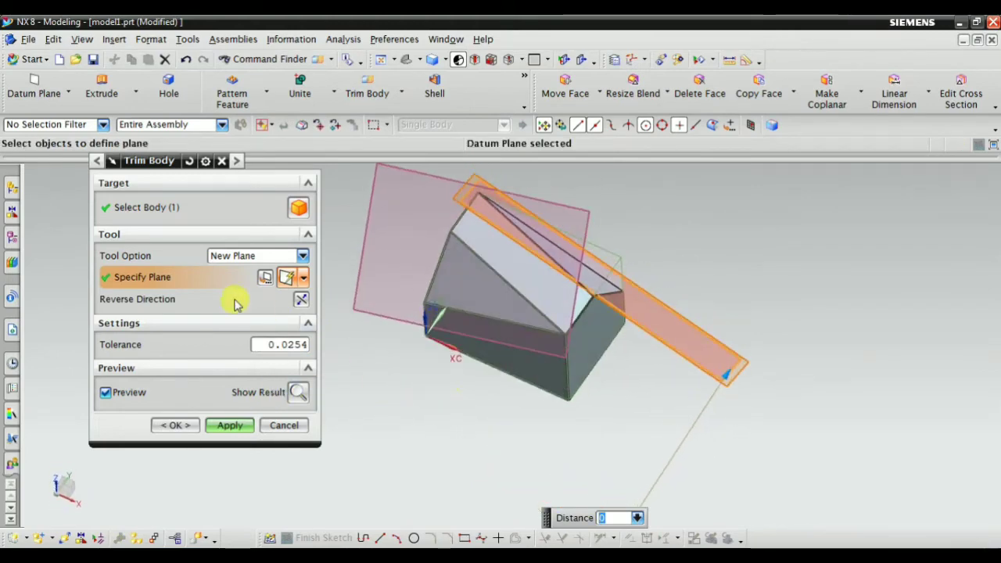
{"action": "left_click", "coordinate": [170, 428]}
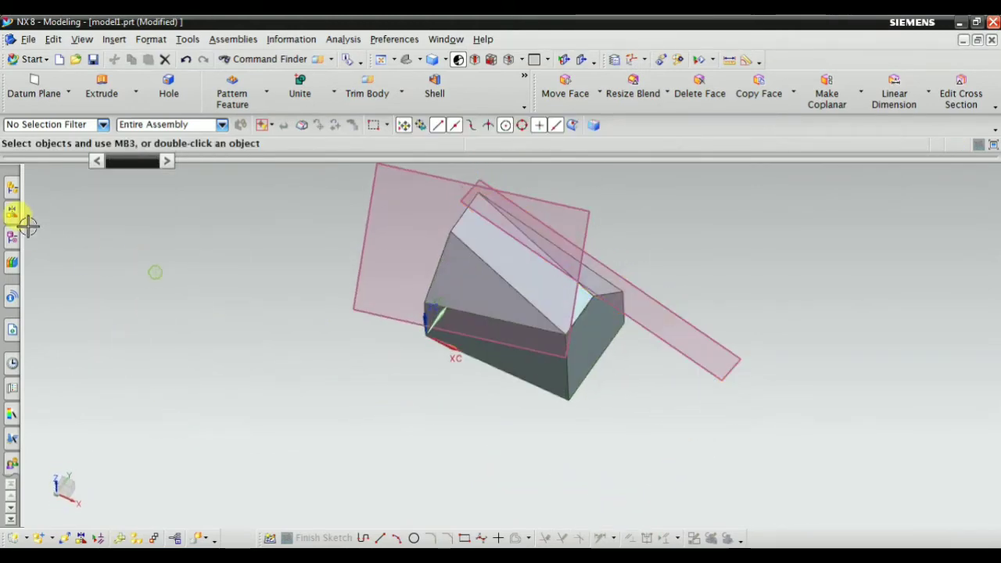
Hide both slanted datum planes so only the trimmed solid is displayed.
{"action": "left_click", "coordinate": [12, 238]}
{"action": "left_click", "coordinate": [92, 315]}
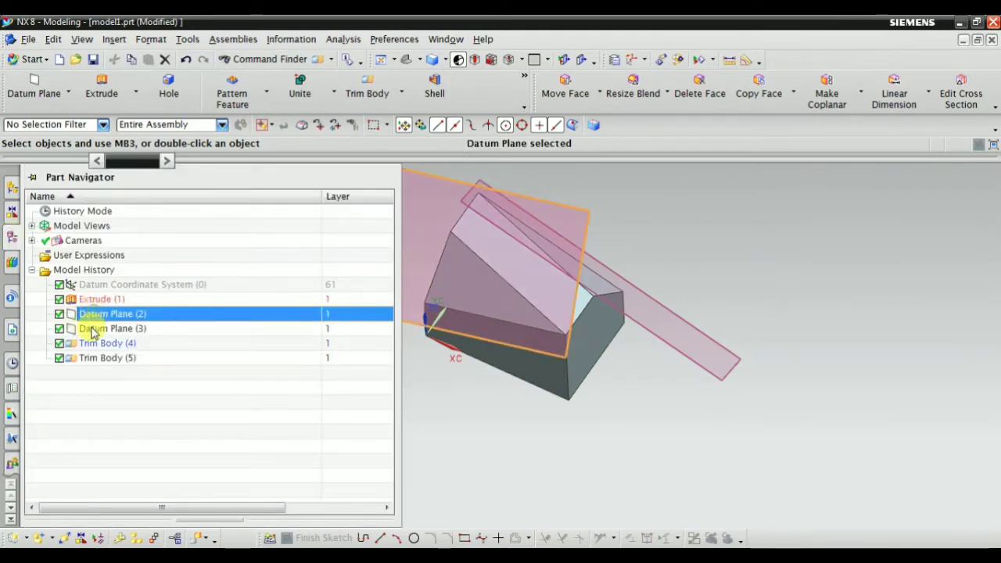
{"action": "left_click", "coordinate": [90, 328], "text": "ctrl"}
{"action": "right_click", "coordinate": [88, 327]}
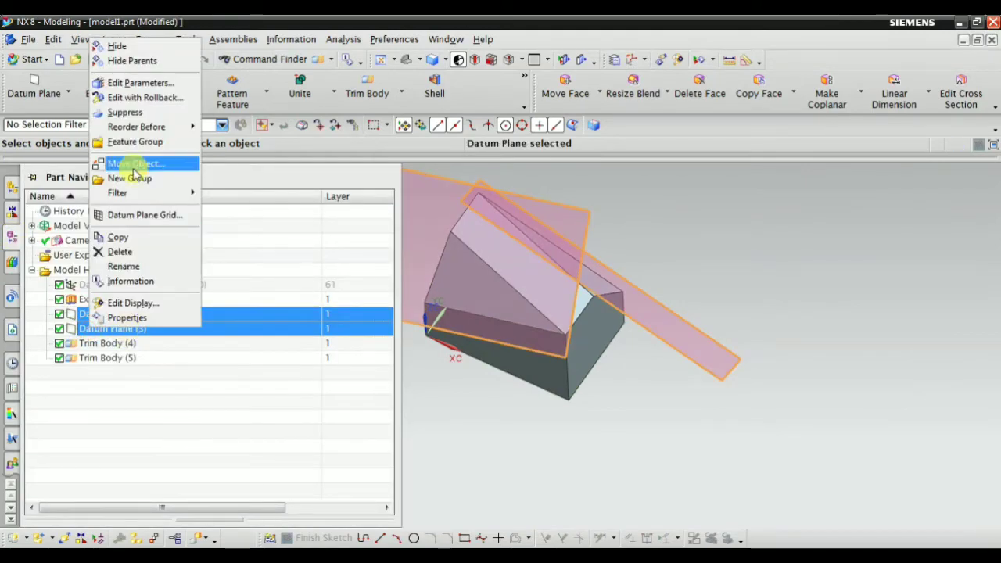
{"action": "left_click", "coordinate": [130, 49]}
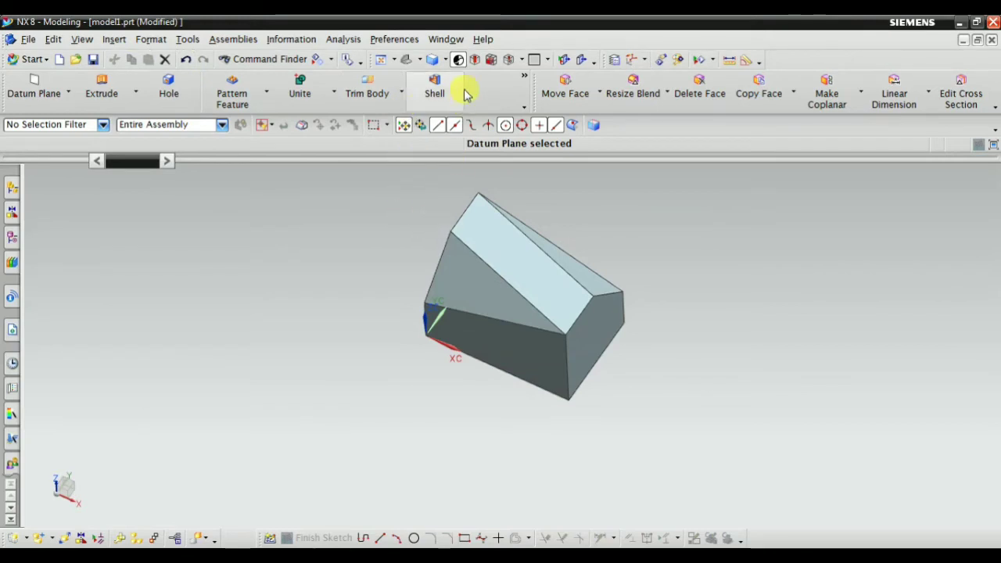
Compare the trimmed solid in a pictorial view with the pictorial view of the reference drawing in Windows Photo Viewer.
{"action": "left_click", "coordinate": [406, 59]}
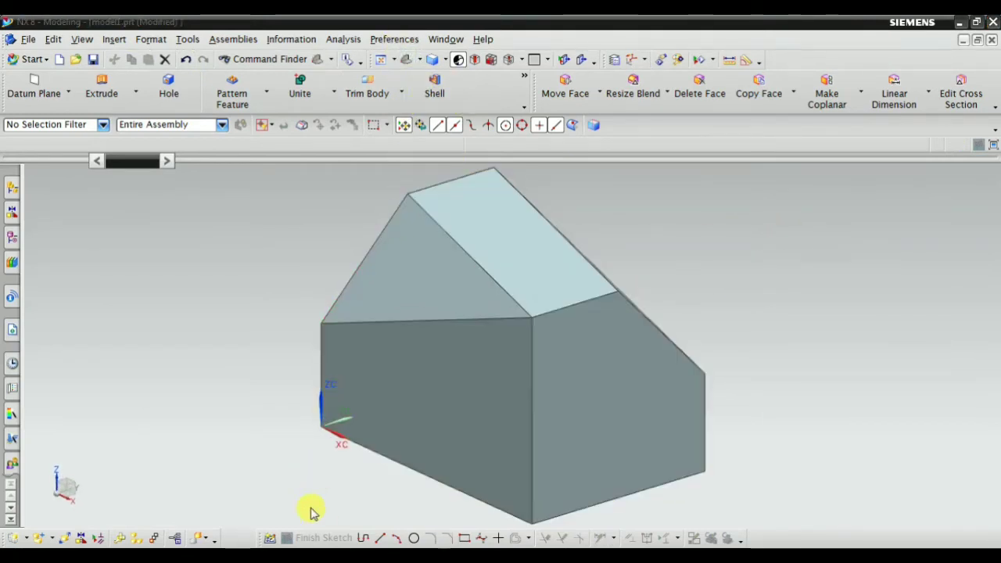
{"action": "left_click", "coordinate": [316, 558]}
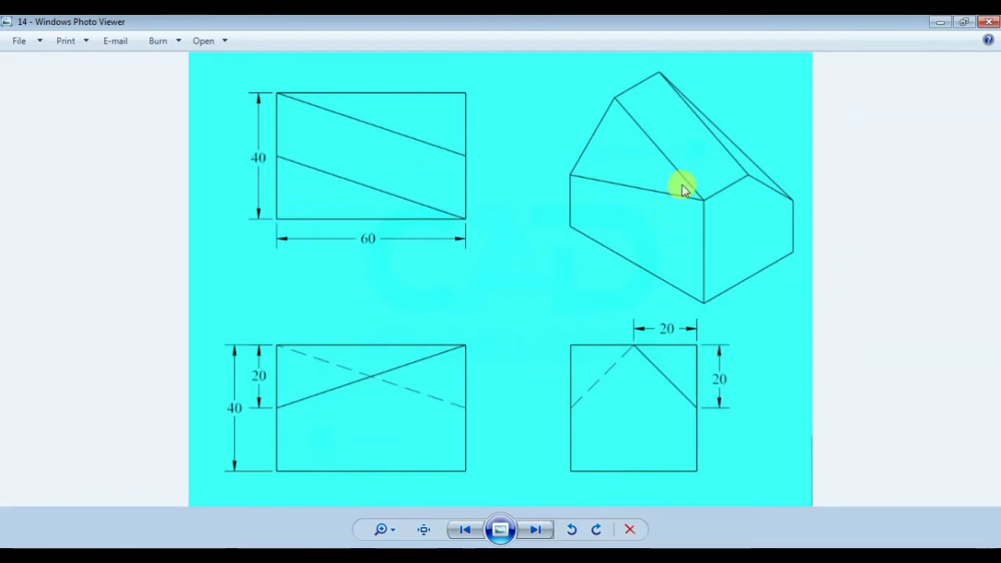
{"action": "left_click", "coordinate": [266, 558]}
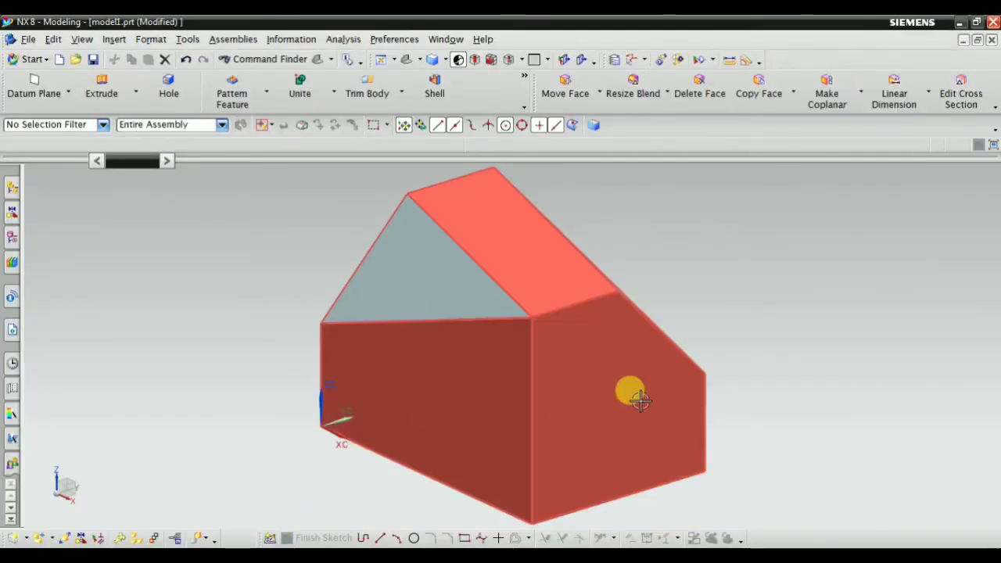
{"action": "middle_click_drag", "start_coordinate": [641, 402], "coordinate": [469, 179]}
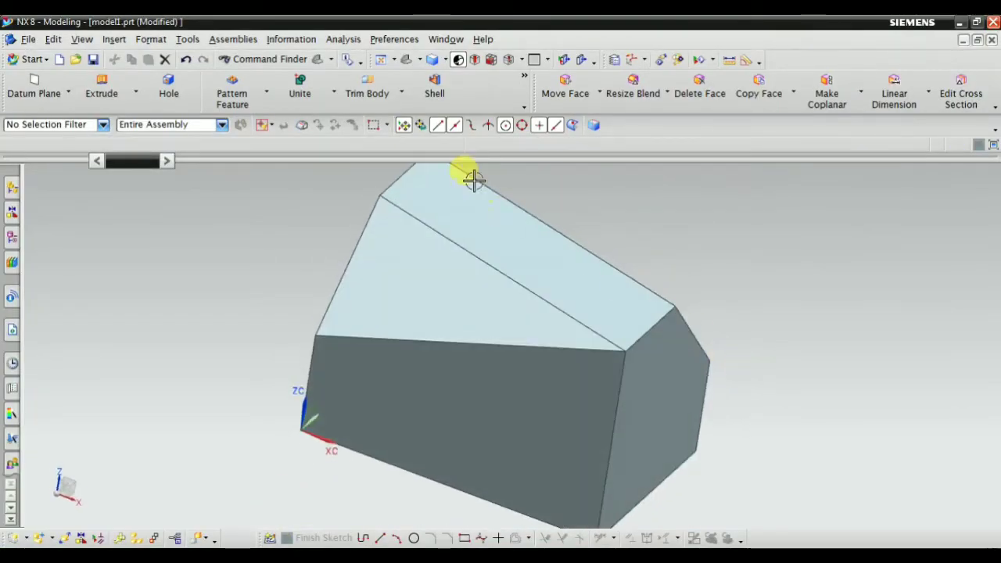
Show the solid from the top and check its two slanted edges against the reference drawing in Windows Photo Viewer.
{"action": "left_click", "coordinate": [332, 60]}
{"action": "left_click", "coordinate": [756, 204]}
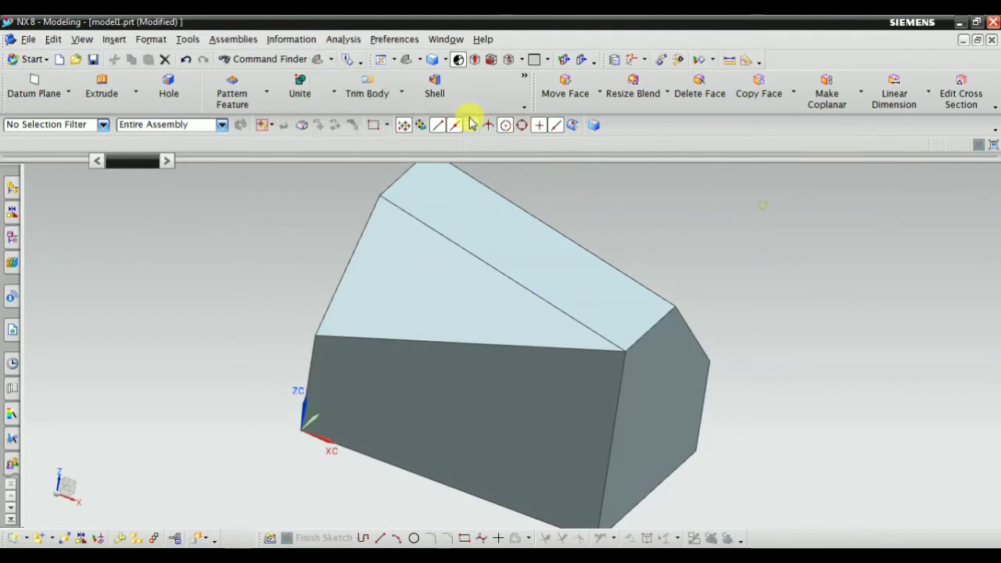
{"action": "left_click", "coordinate": [423, 62]}
{"action": "left_click", "coordinate": [420, 78]}
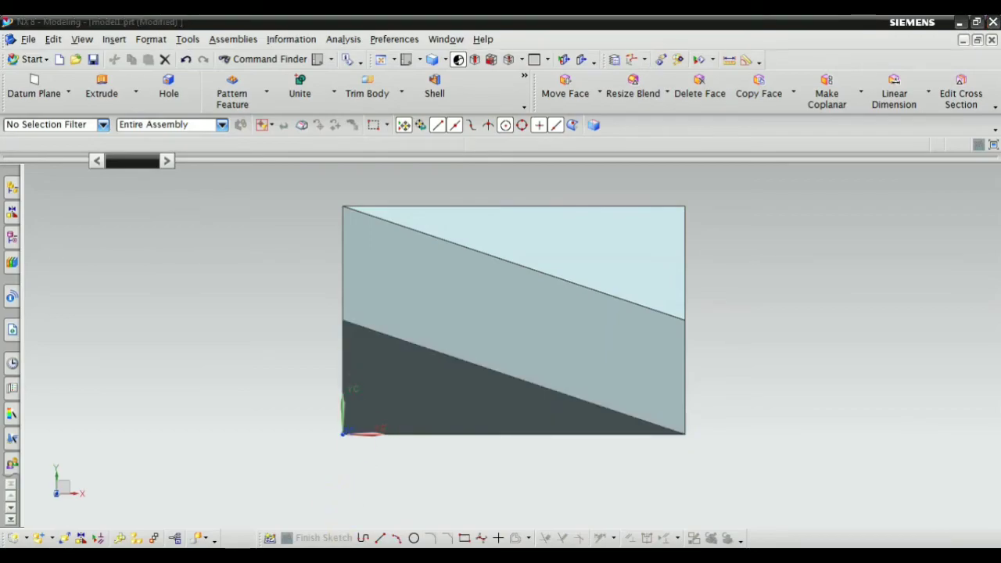
{"action": "left_click", "coordinate": [320, 502]}
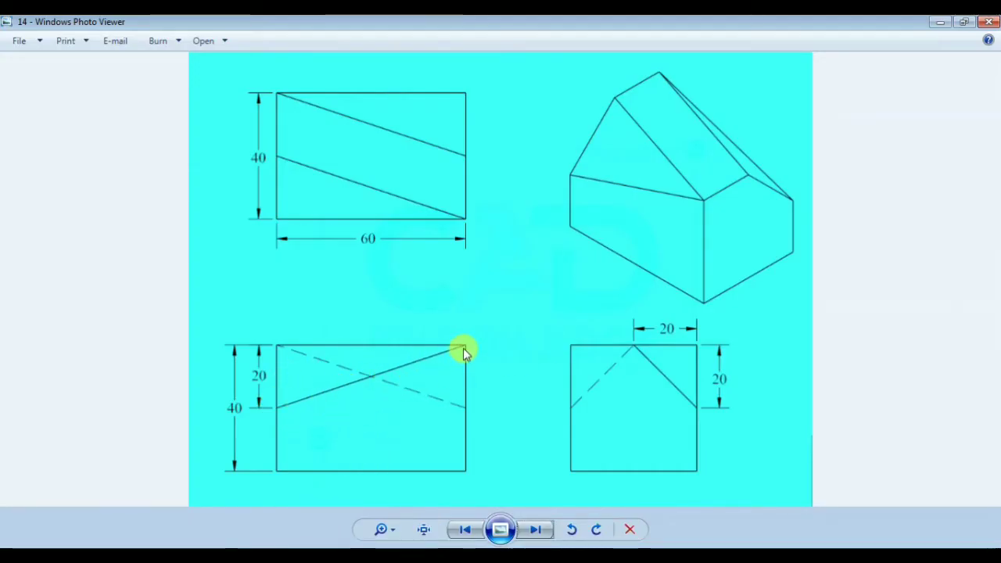
{"action": "left_click", "coordinate": [297, 540]}
Show the solid from the front in Wireframe with Dim Edges and examine its hidden slanted edge.
{"action": "left_click", "coordinate": [419, 60]}
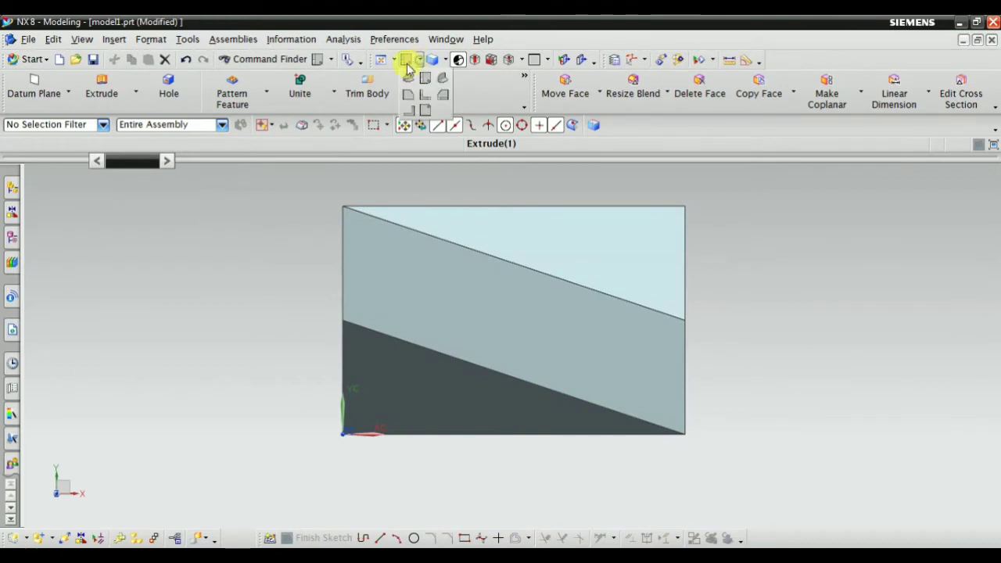
{"action": "left_click", "coordinate": [423, 96]}
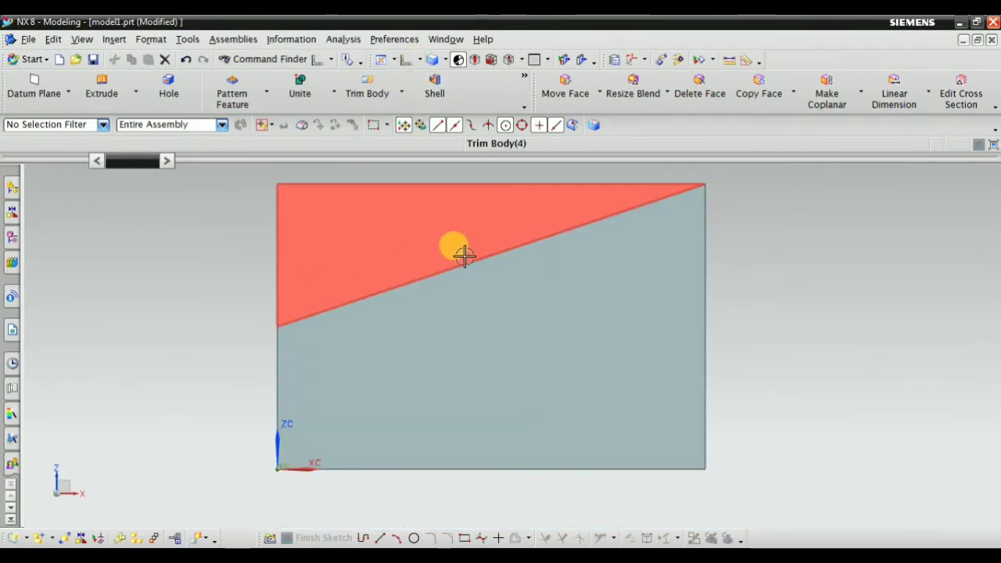
{"action": "left_click", "coordinate": [445, 60]}
{"action": "left_click", "coordinate": [495, 108]}
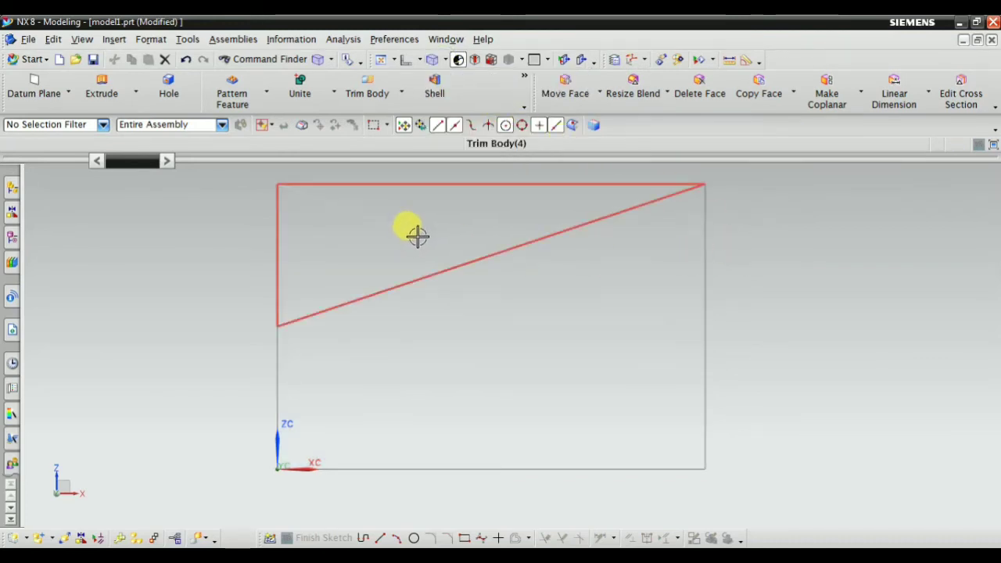
{"action": "middle_click_drag", "start_coordinate": [628, 279], "coordinate": [443, 235]}
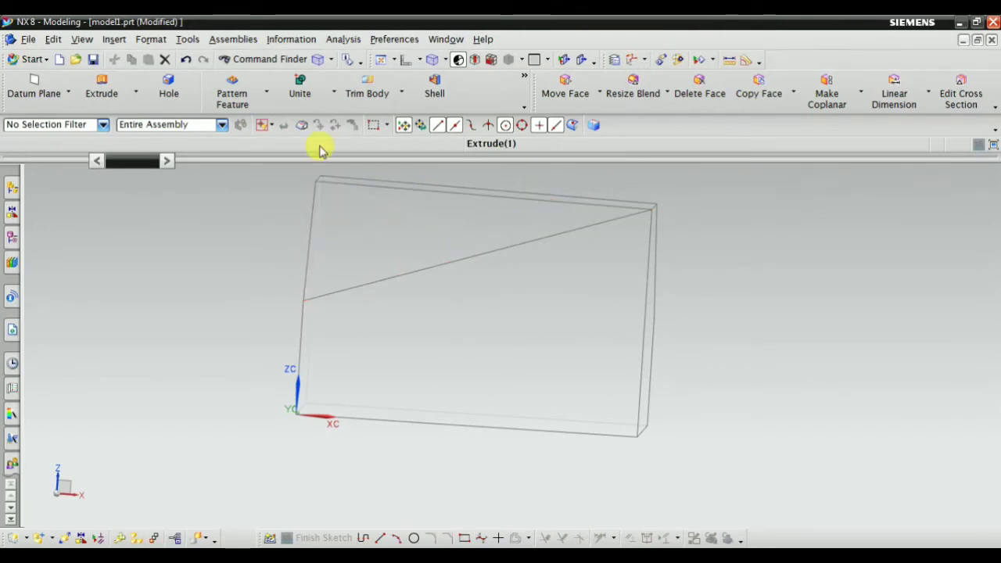
{"action": "middle_click_drag", "start_coordinate": [419, 226], "coordinate": [594, 266]}
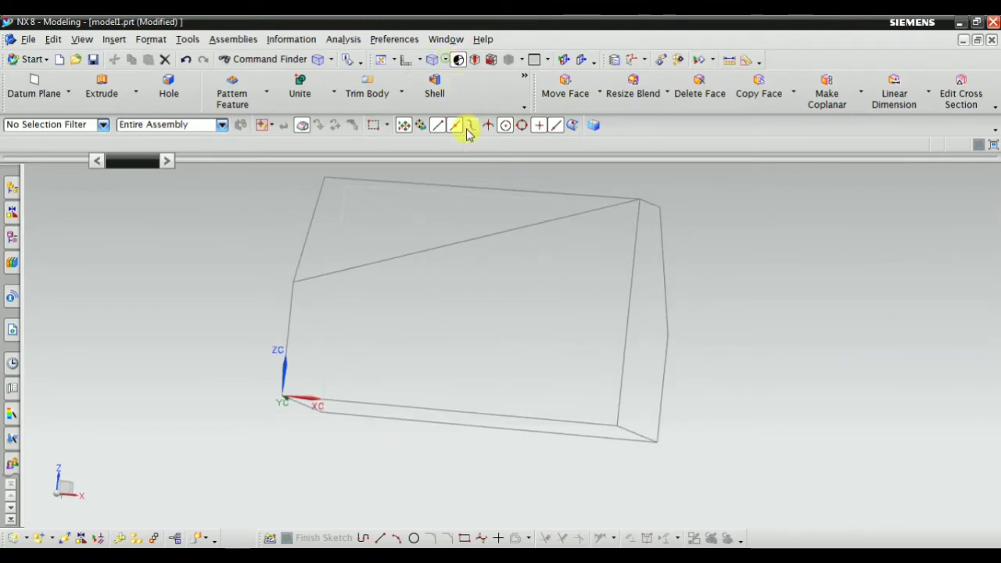
Display the solid in Static Wireframe and examine the crossing slanted edges from the front.
{"action": "left_click", "coordinate": [447, 61]}
{"action": "left_click", "coordinate": [475, 141]}
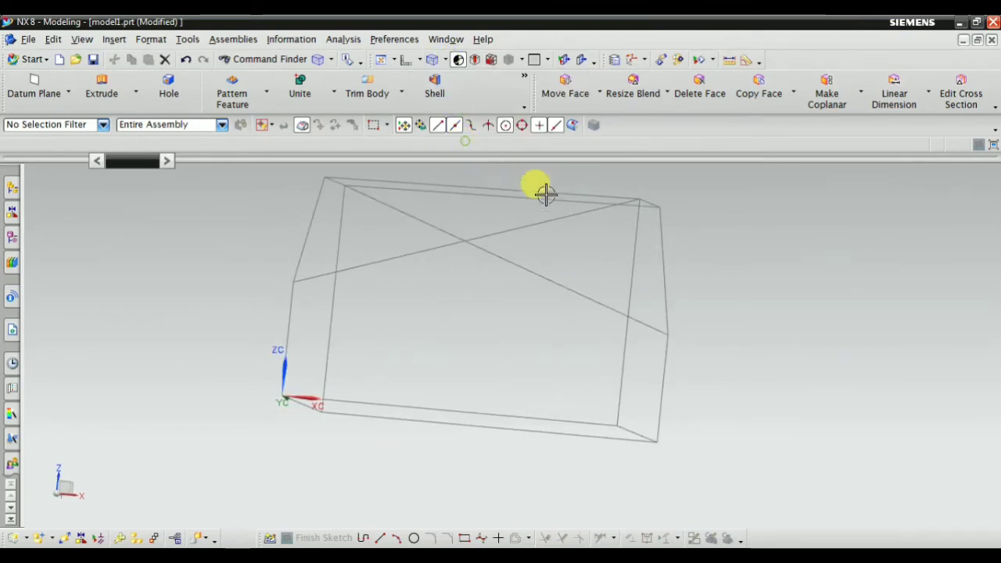
{"action": "middle_click_drag", "start_coordinate": [688, 295], "coordinate": [521, 261]}
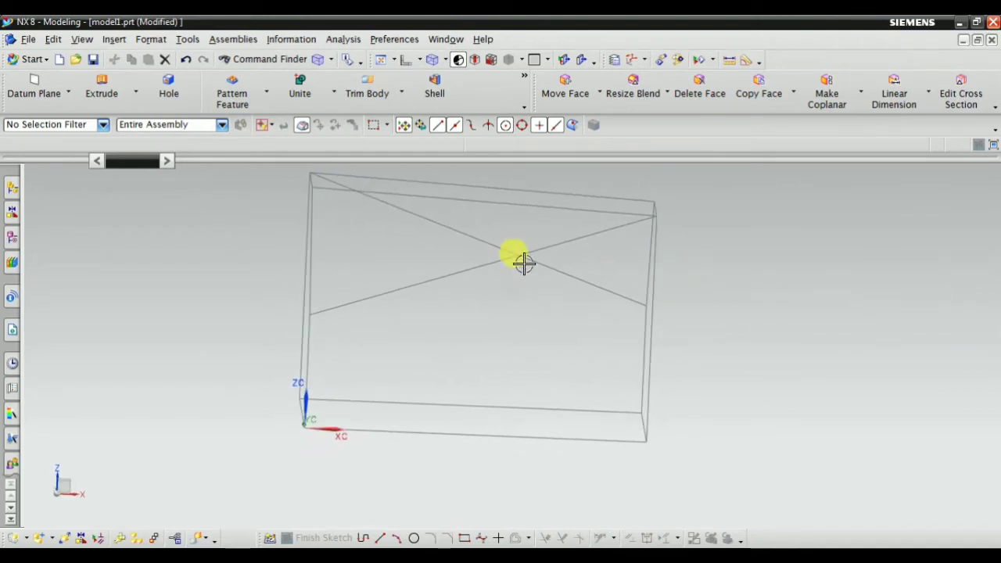
{"action": "left_click", "coordinate": [403, 62]}
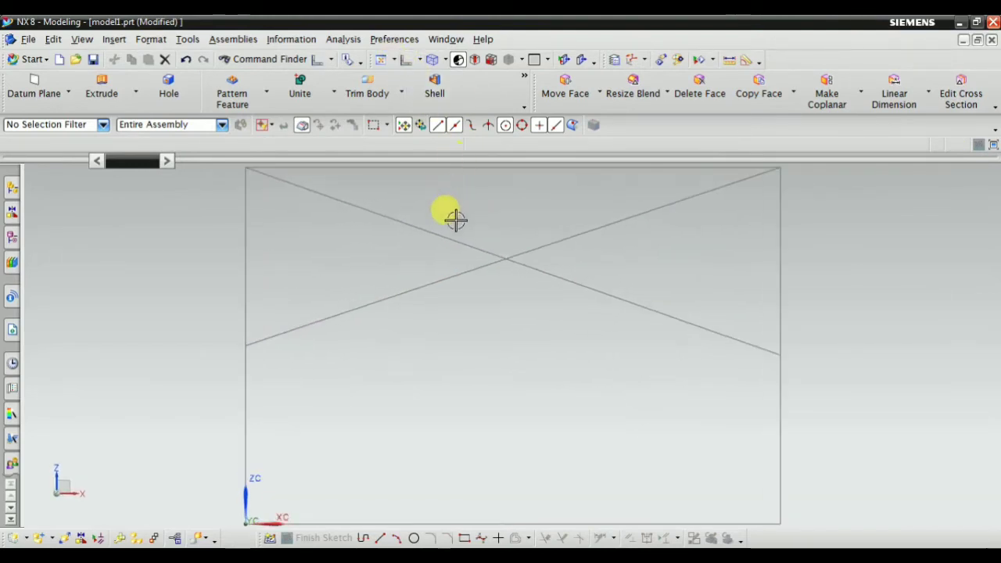
Return the display style to Wireframe with Dim Edges and inspect the solid's edges from an angle.
{"action": "left_click", "coordinate": [445, 61]}
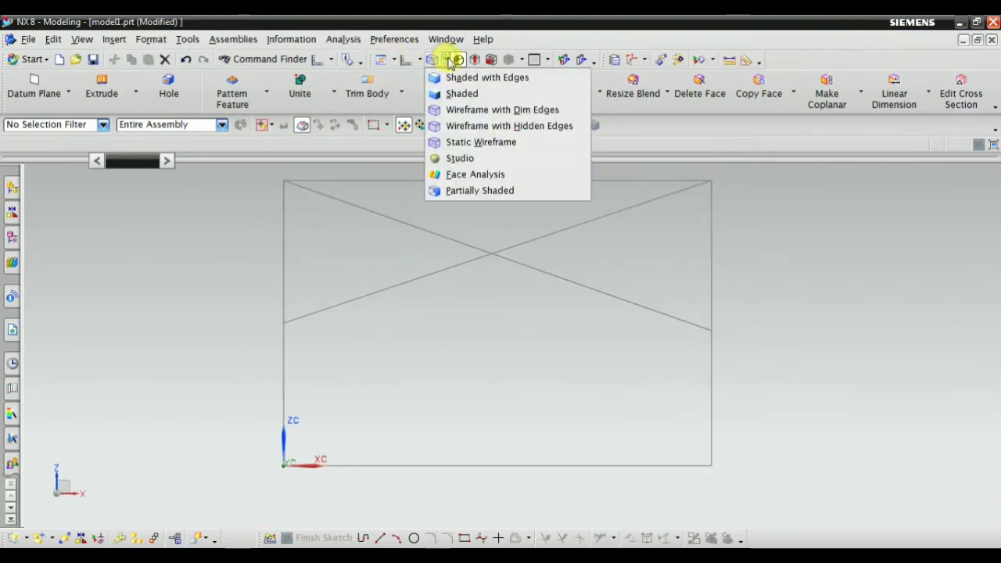
{"action": "left_click", "coordinate": [507, 108]}
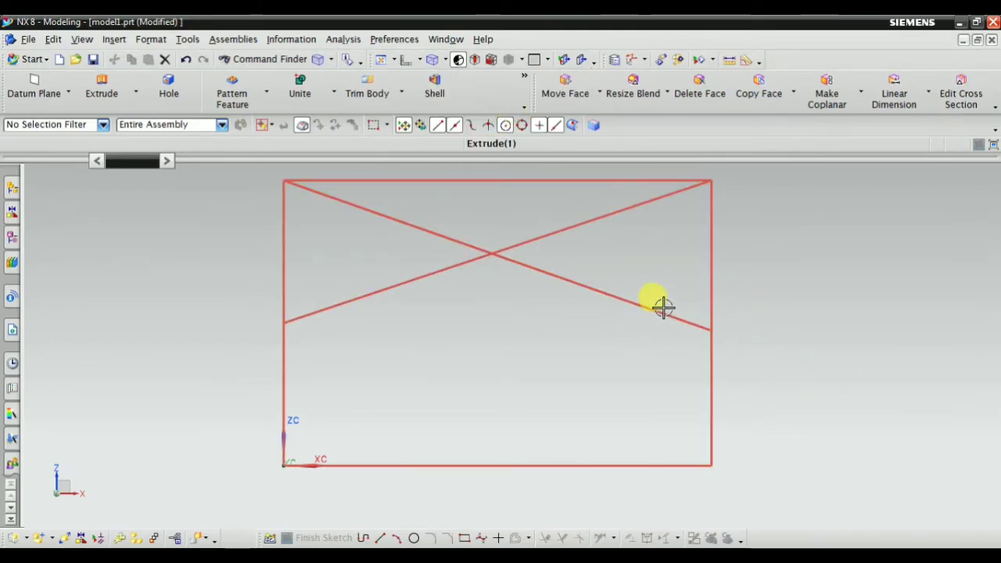
{"action": "middle_click_drag", "start_coordinate": [800, 340], "coordinate": [787, 282]}
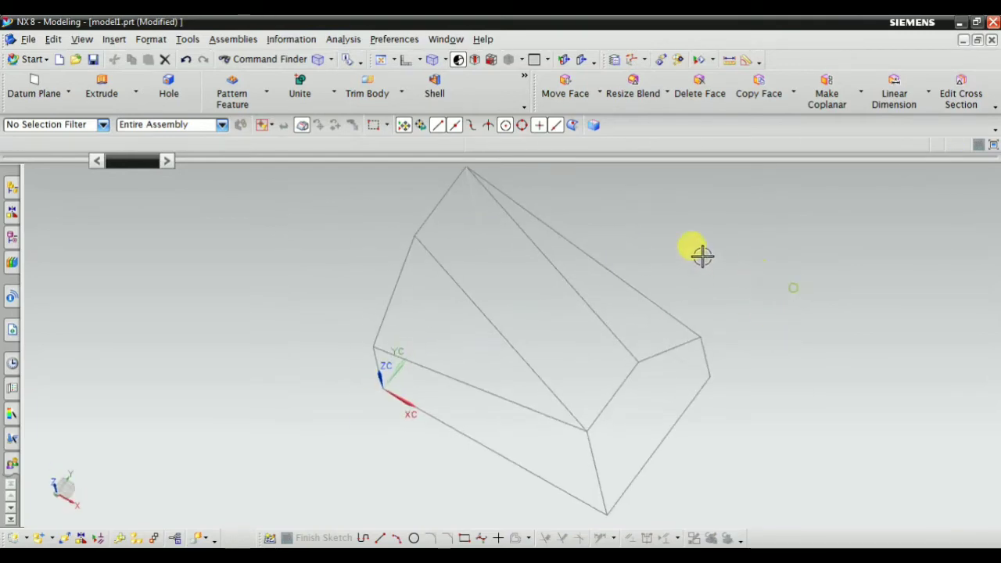
Show the solid from the right in Shaded with Edges and compare its slanted edge with the reference drawing in Windows Photo Viewer.
{"action": "left_click", "coordinate": [421, 60]}
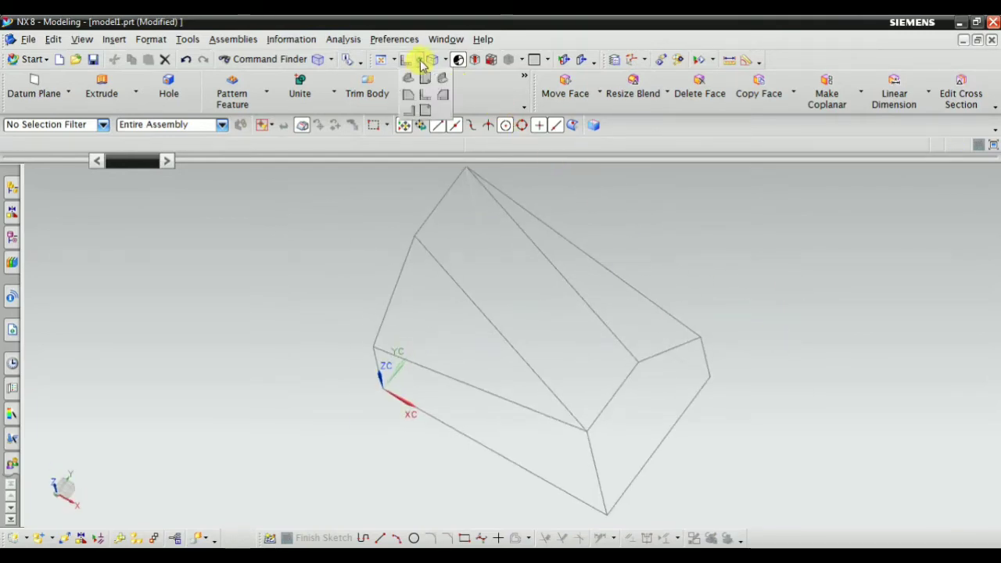
{"action": "left_click", "coordinate": [440, 94]}
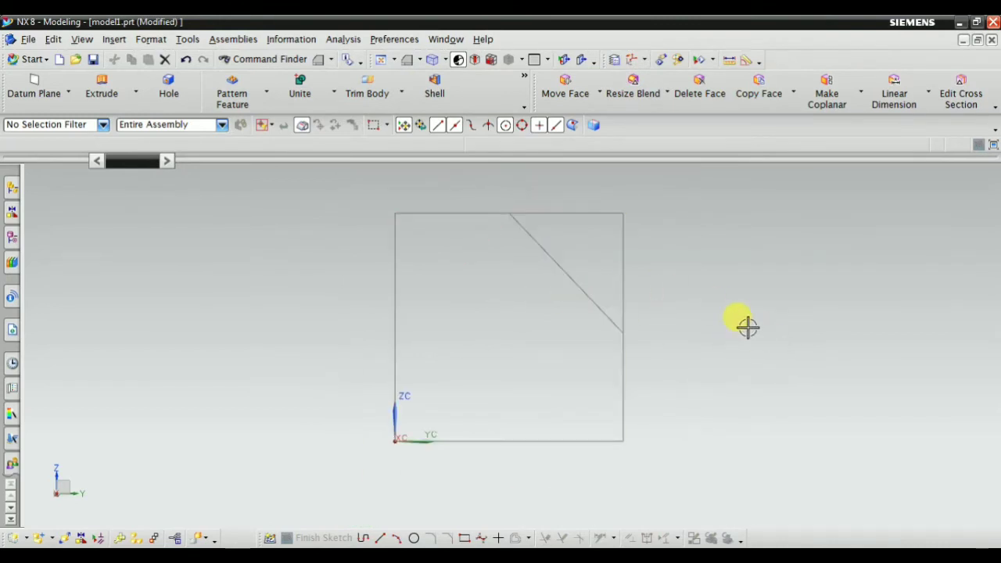
{"action": "left_click", "coordinate": [443, 61]}
{"action": "left_click", "coordinate": [478, 76]}
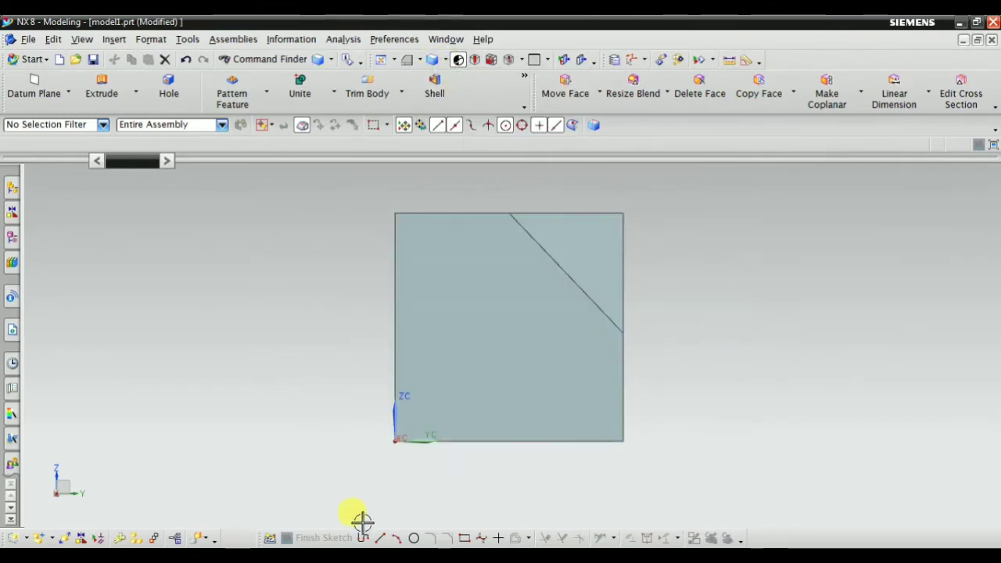
{"action": "left_click", "coordinate": [327, 508]}
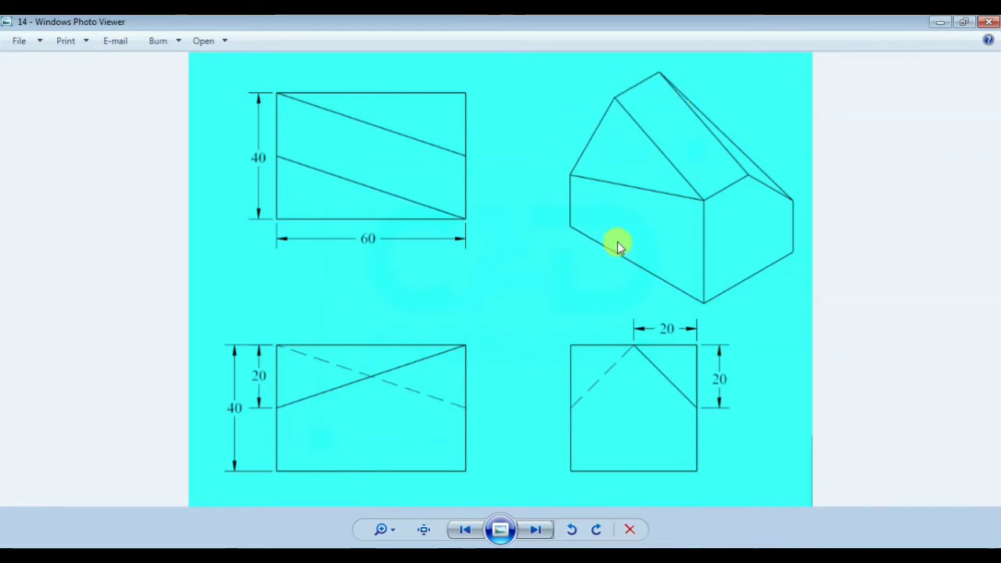
{"action": "key", "text": "alt+Tab"}
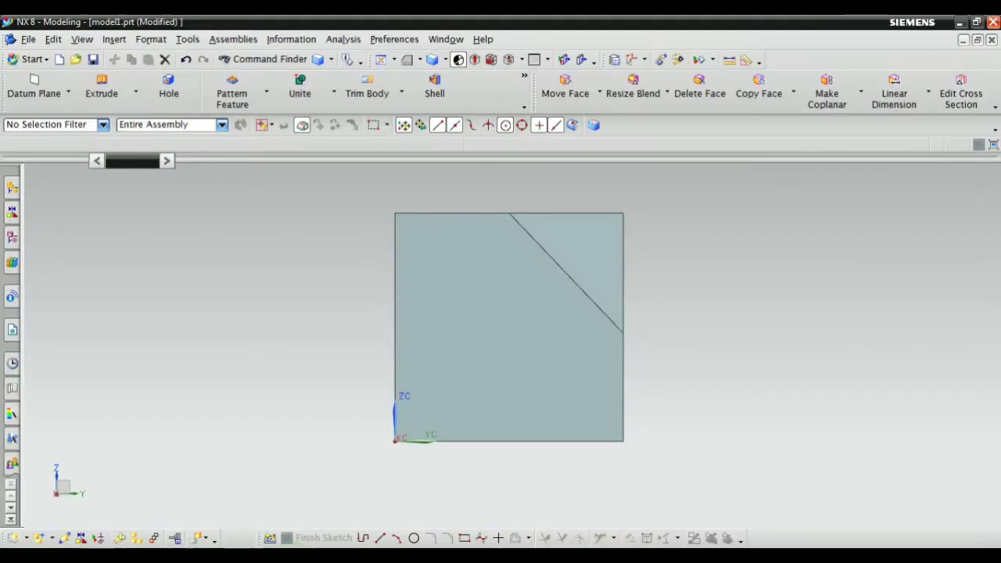
Change the display color of the whole solid to yellow.
{"action": "middle_click_drag", "start_coordinate": [254, 374], "coordinate": [369, 373]}
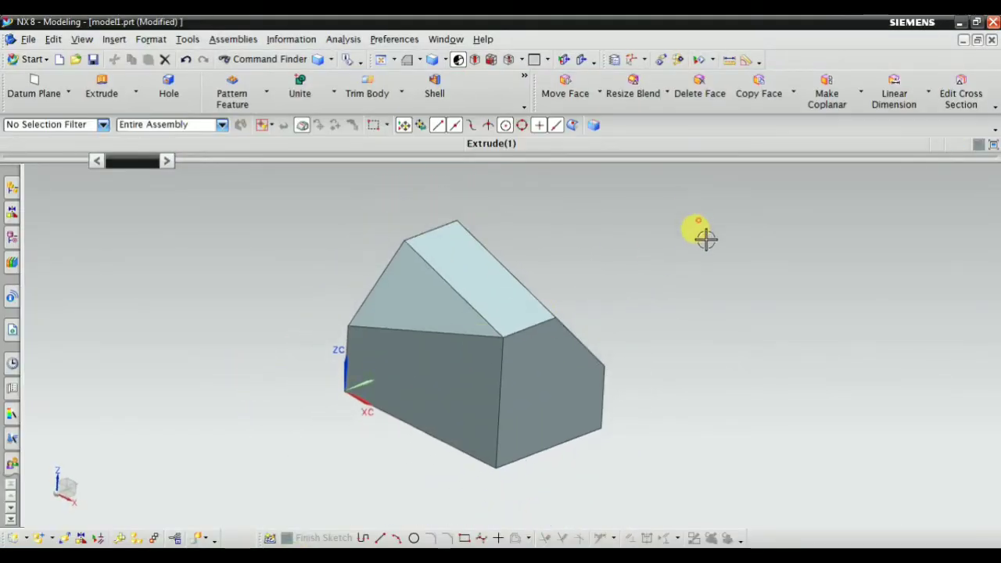
{"action": "middle_click_drag", "start_coordinate": [723, 250], "coordinate": [791, 363]}
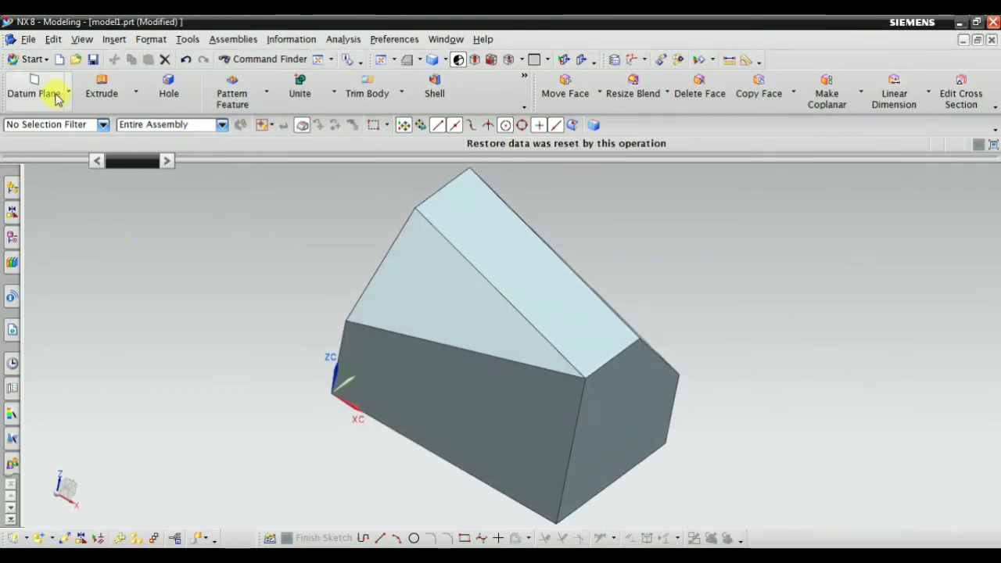
{"action": "left_click", "coordinate": [54, 39]}
{"action": "left_click", "coordinate": [119, 240]}
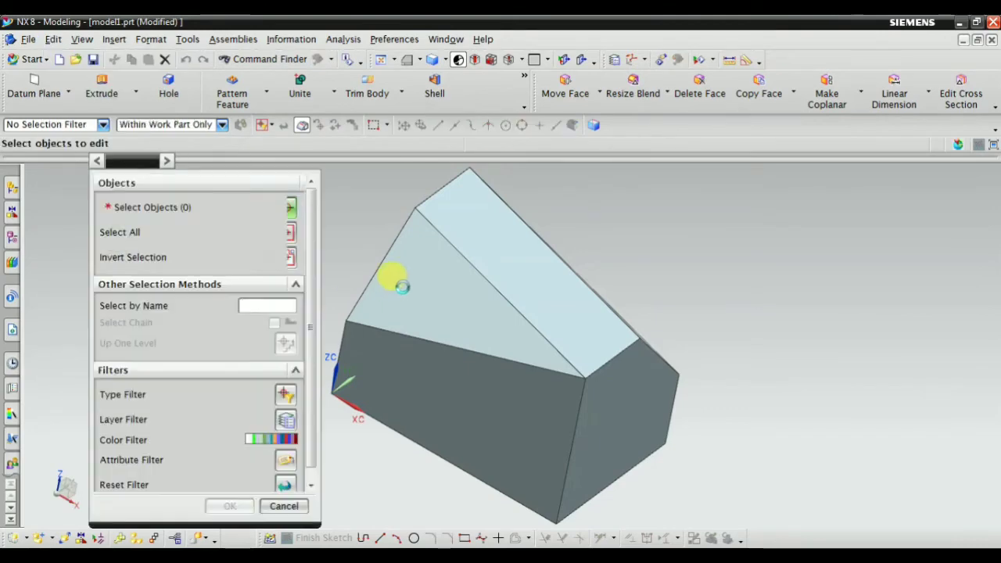
{"action": "left_click", "coordinate": [443, 300]}
{"action": "middle_click", "coordinate": [288, 206]}
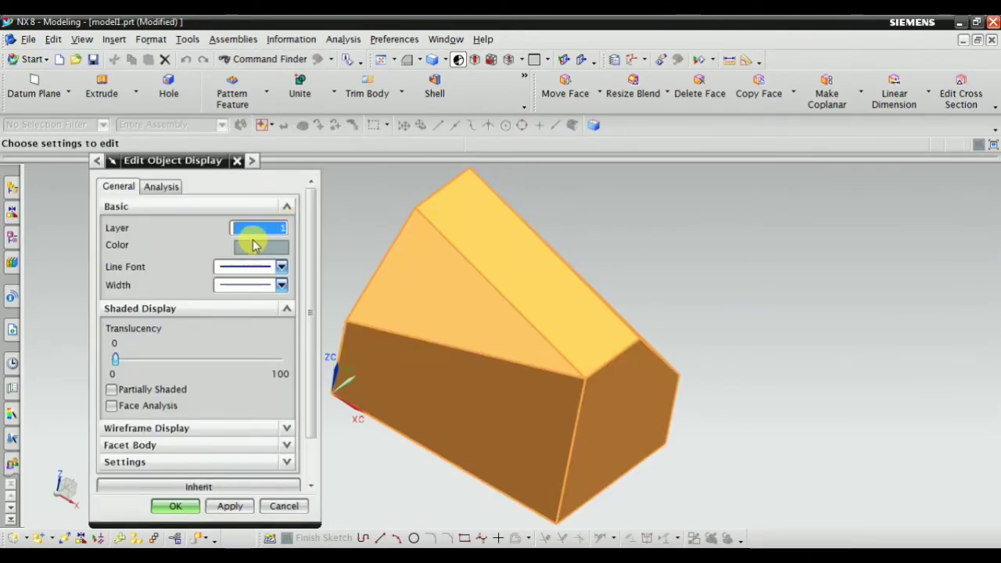
{"action": "left_click", "coordinate": [252, 242]}
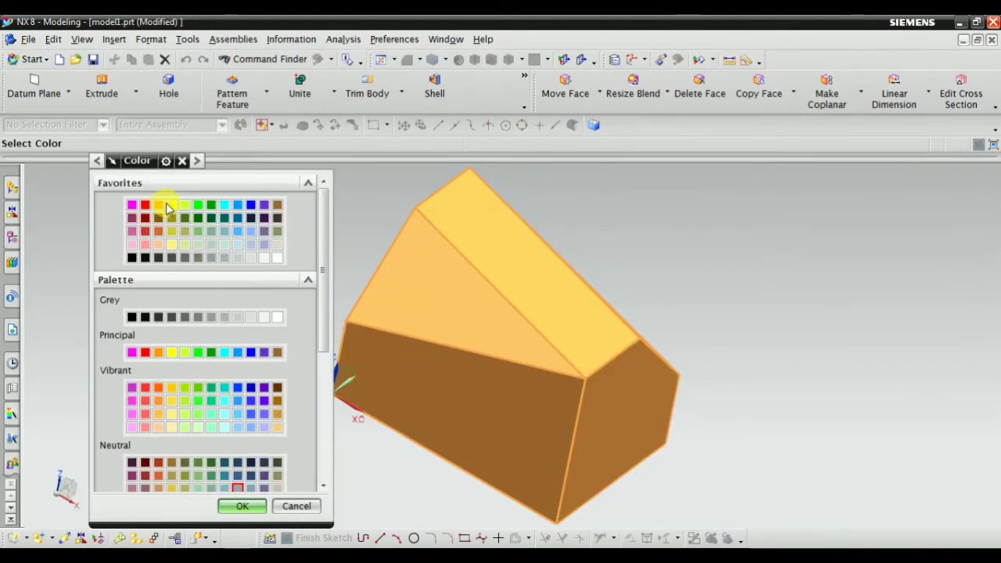
{"action": "middle_click", "coordinate": [401, 313]}
{"action": "left_click", "coordinate": [236, 511]}
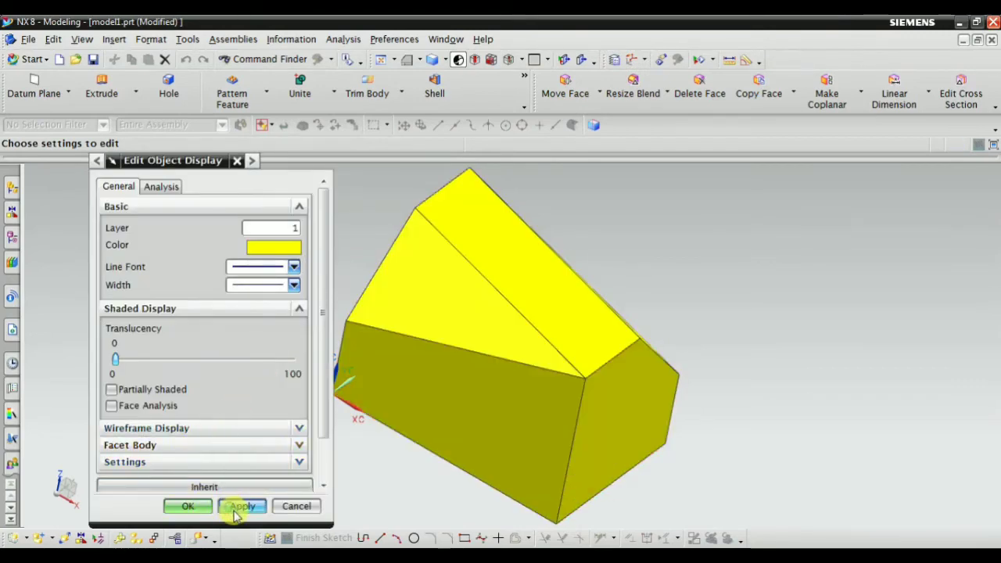
{"action": "left_click", "coordinate": [186, 507]}
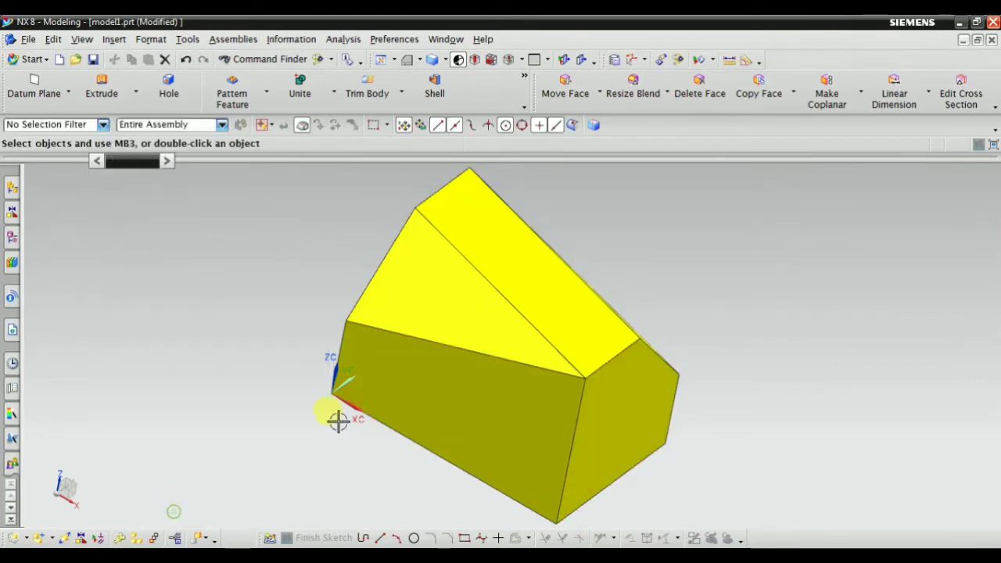
Orient the yellow solid to the standard trimetric view.
{"action": "left_click", "coordinate": [418, 61]}
{"action": "left_click", "coordinate": [416, 81]}
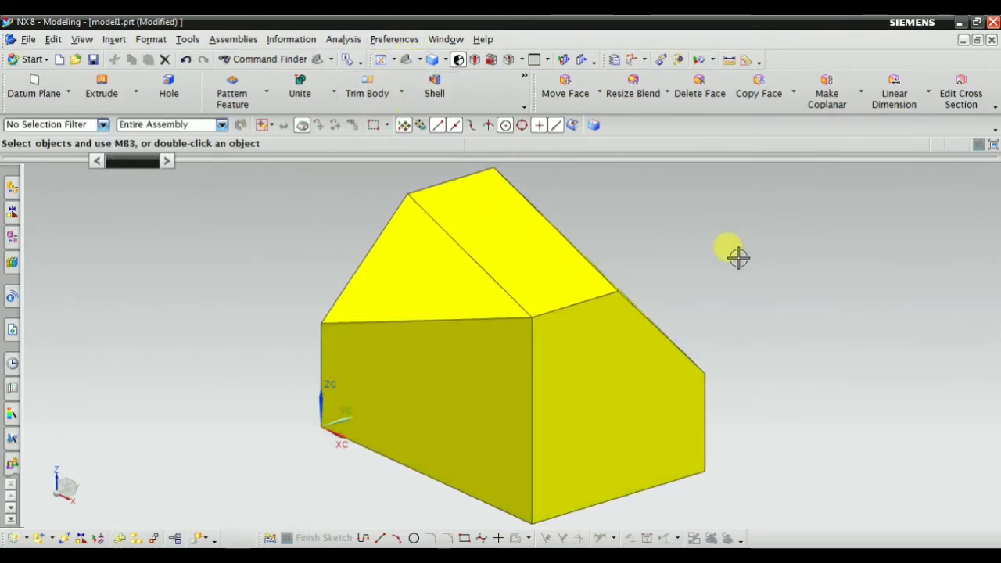
{"action": "right_click", "coordinate": [751, 250]}
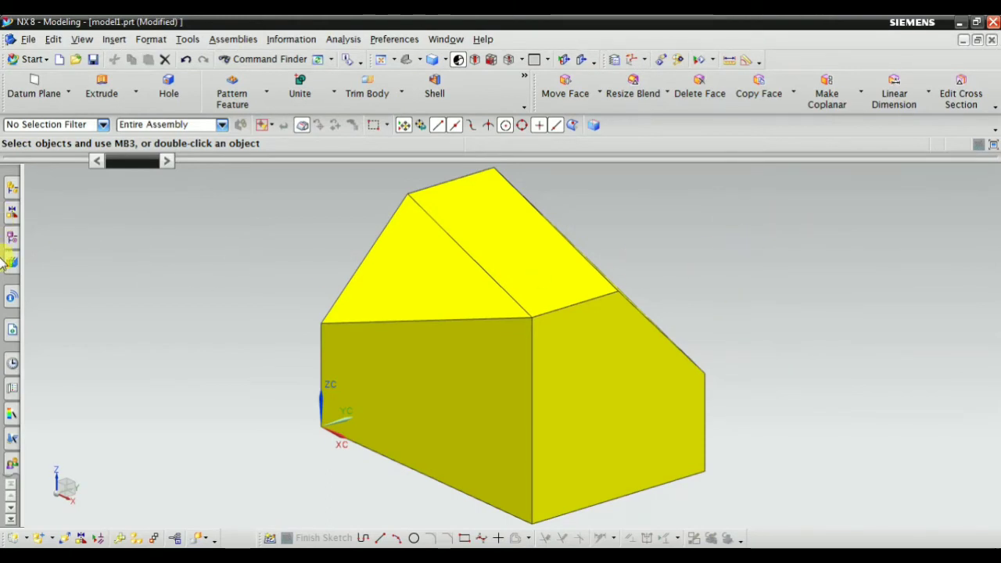
Hide the extruded solid and show the datum coordinate system in the middle of the empty graphics area.
{"action": "left_click", "coordinate": [11, 238]}
{"action": "left_click", "coordinate": [94, 299]}
{"action": "right_click", "coordinate": [94, 299]}
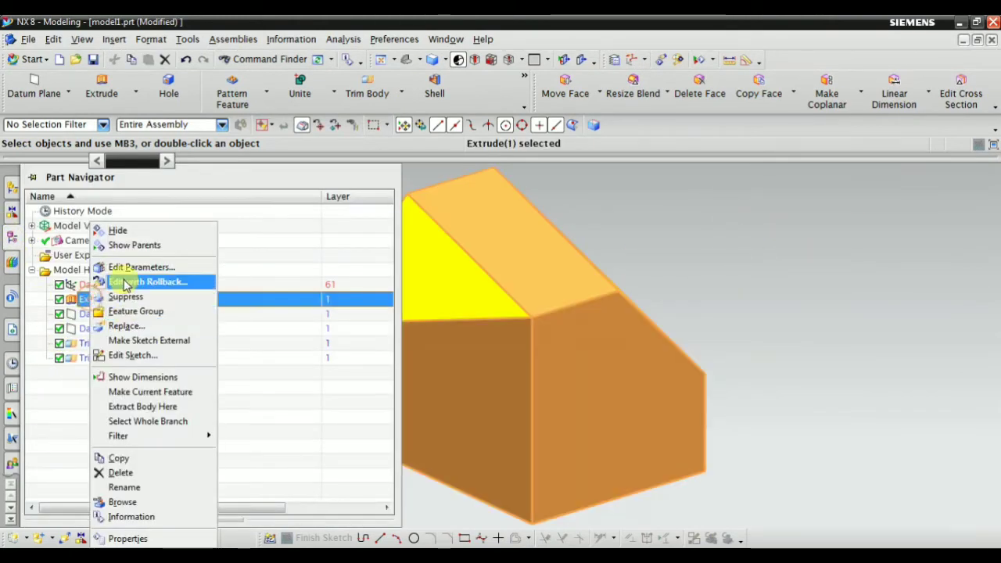
{"action": "left_click", "coordinate": [119, 231]}
{"action": "right_click", "coordinate": [127, 284]}
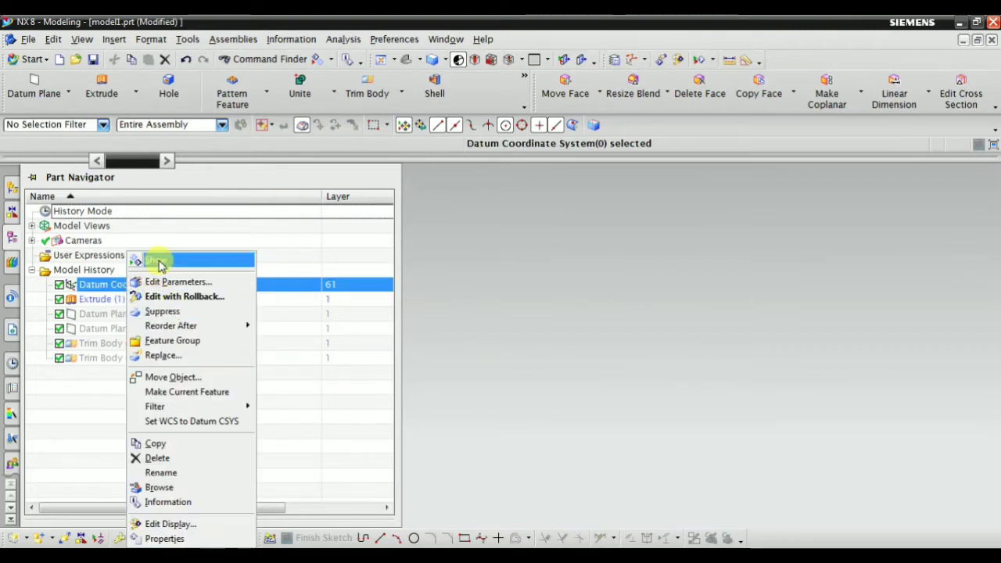
{"action": "left_click", "coordinate": [145, 259]}
{"action": "right_click", "coordinate": [525, 202]}
{"action": "left_click", "coordinate": [547, 228]}
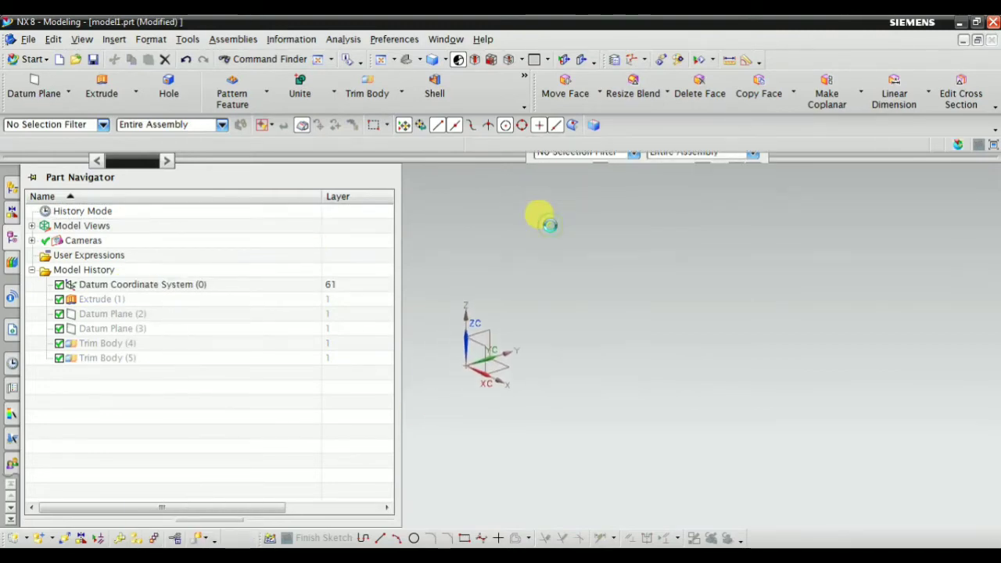
{"action": "right_click", "coordinate": [638, 248]}
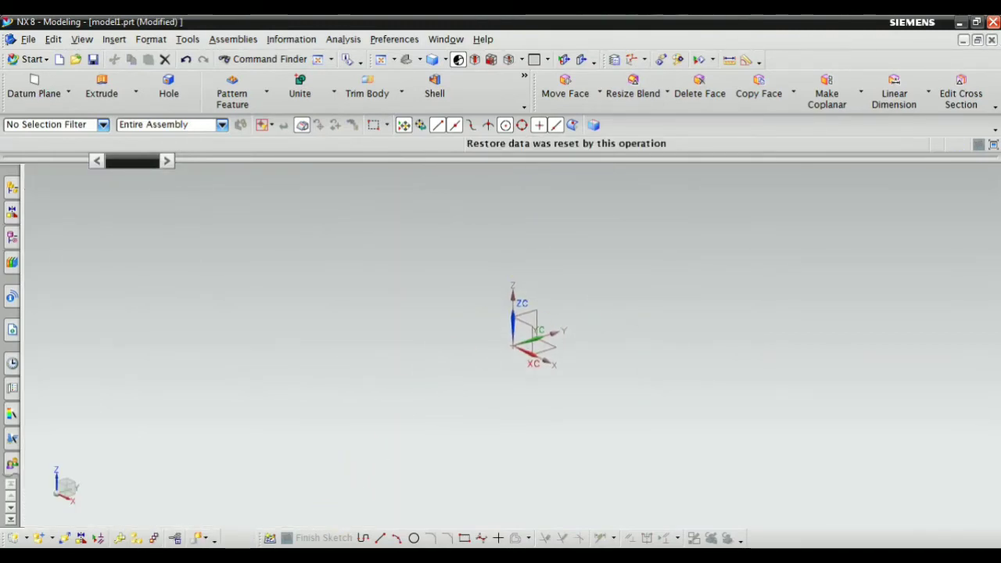
Consult reference drawing 27 in Windows Photo Viewer, and back in NX start a task-environment sketch on the horizontal XY datum plane.
{"action": "left_click", "coordinate": [304, 536]}
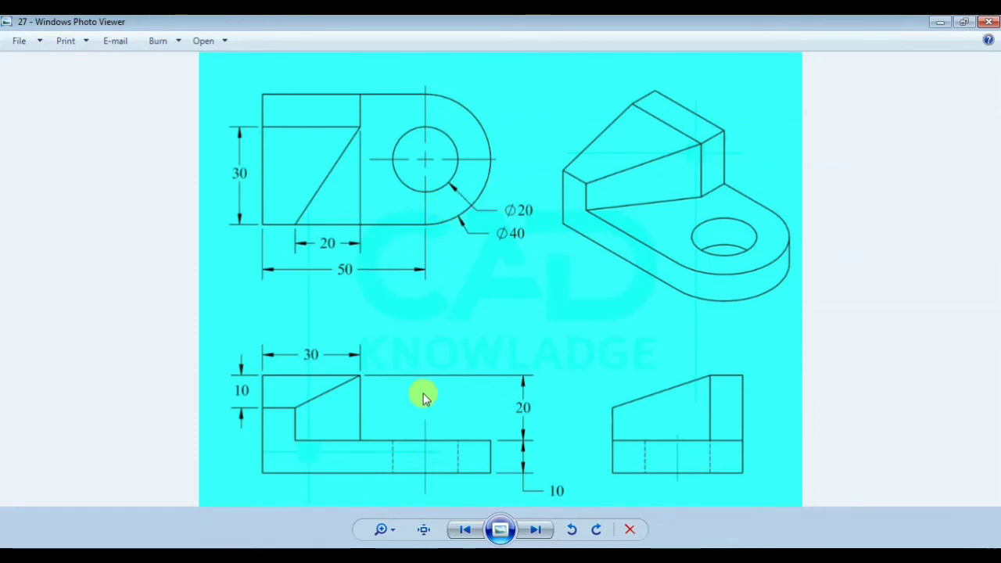
{"action": "left_click", "coordinate": [306, 556]}
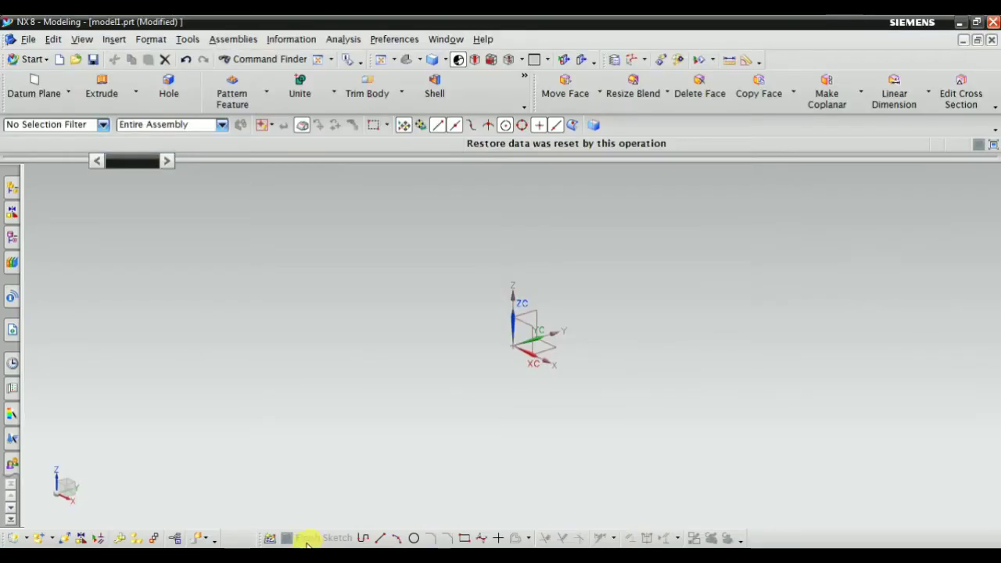
{"action": "left_click", "coordinate": [113, 41]}
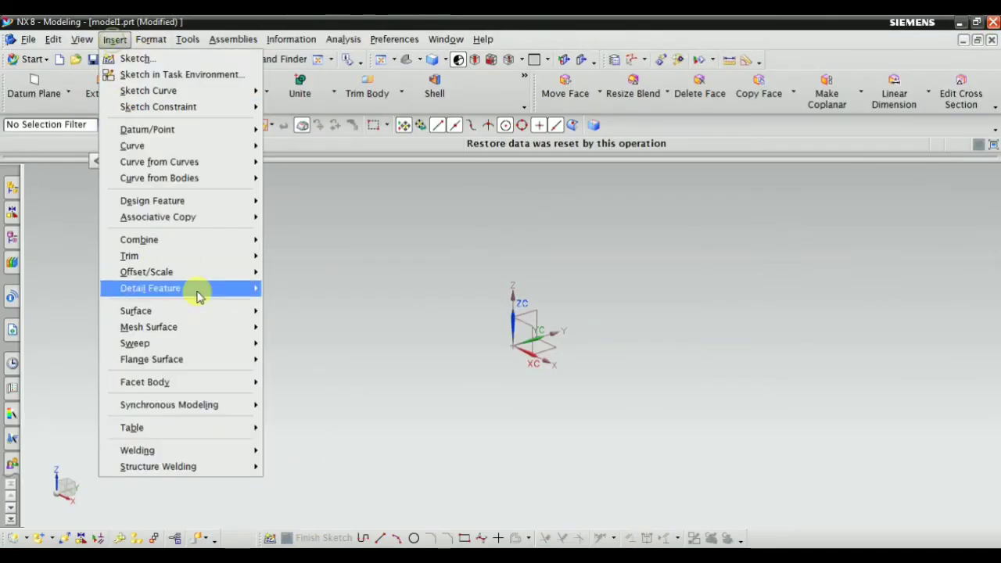
{"action": "left_click", "coordinate": [188, 75]}
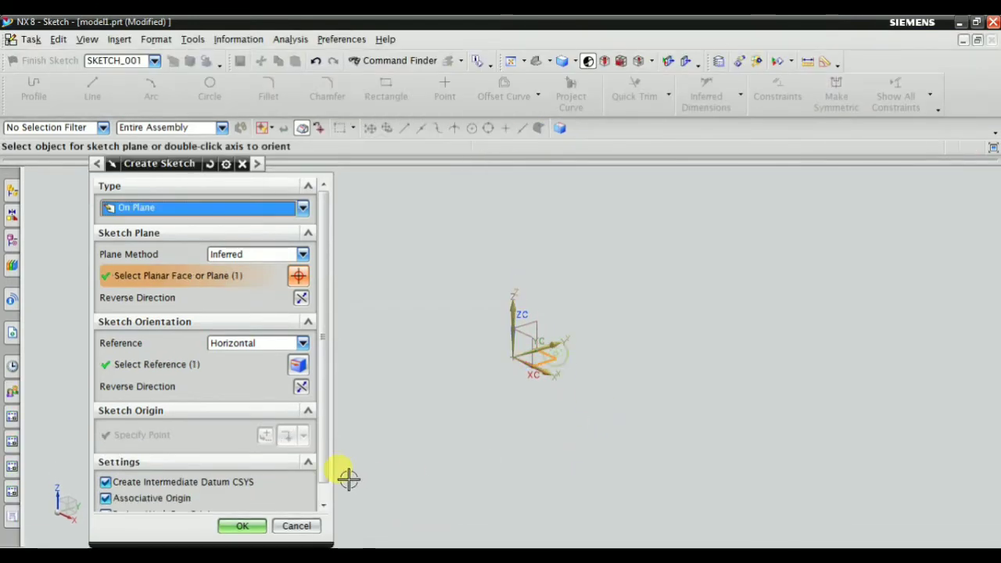
{"action": "left_click", "coordinate": [240, 525]}
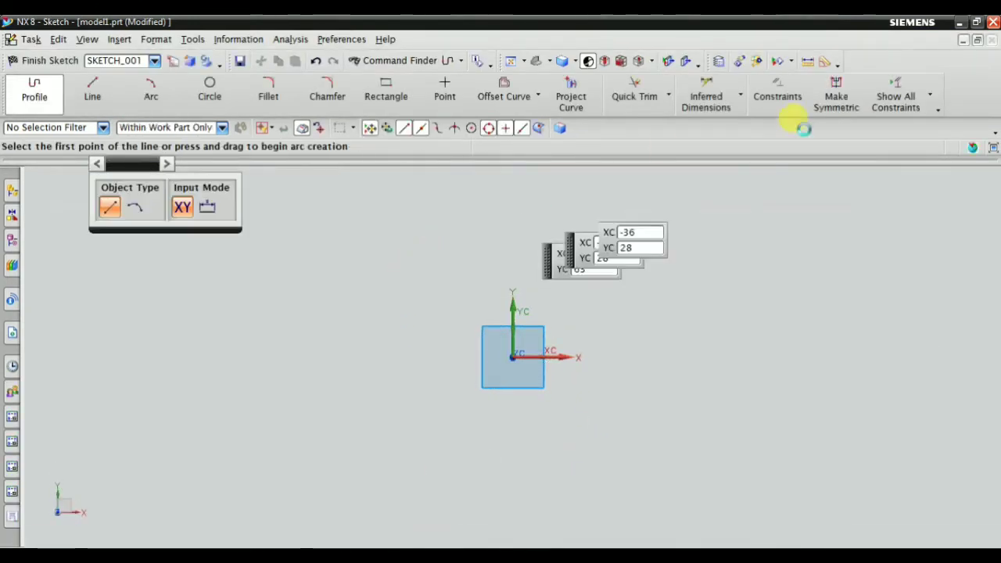
Leave the Profile tool and turn off Continuous Auto Dimensioning for the sketch.
{"action": "key", "text": "Escape"}
{"action": "left_click", "coordinate": [931, 95]}
{"action": "left_click", "coordinate": [865, 308]}
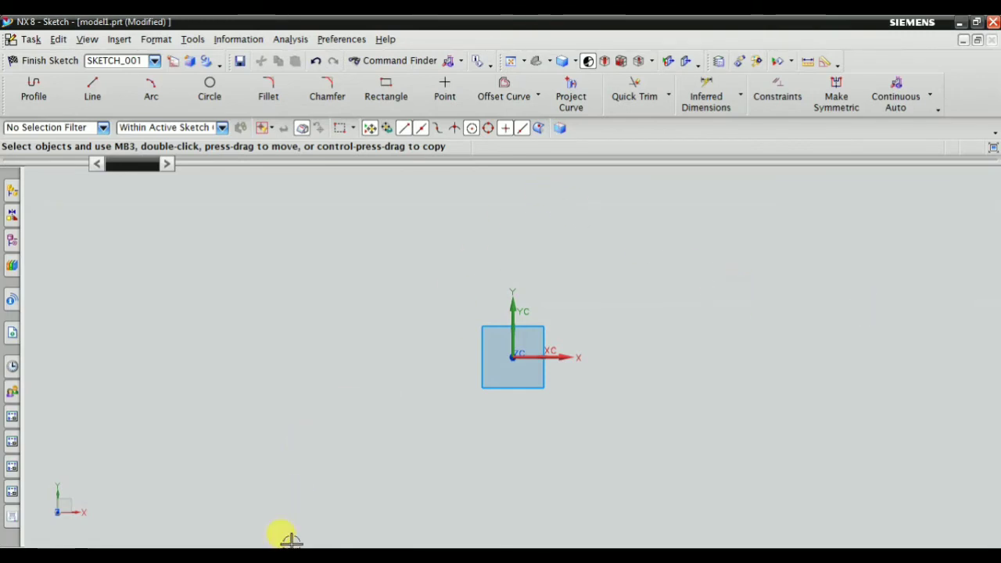
Sketch a circle centred on the origin and dimension its diameter to 40 mm.
{"action": "left_click", "coordinate": [208, 86]}
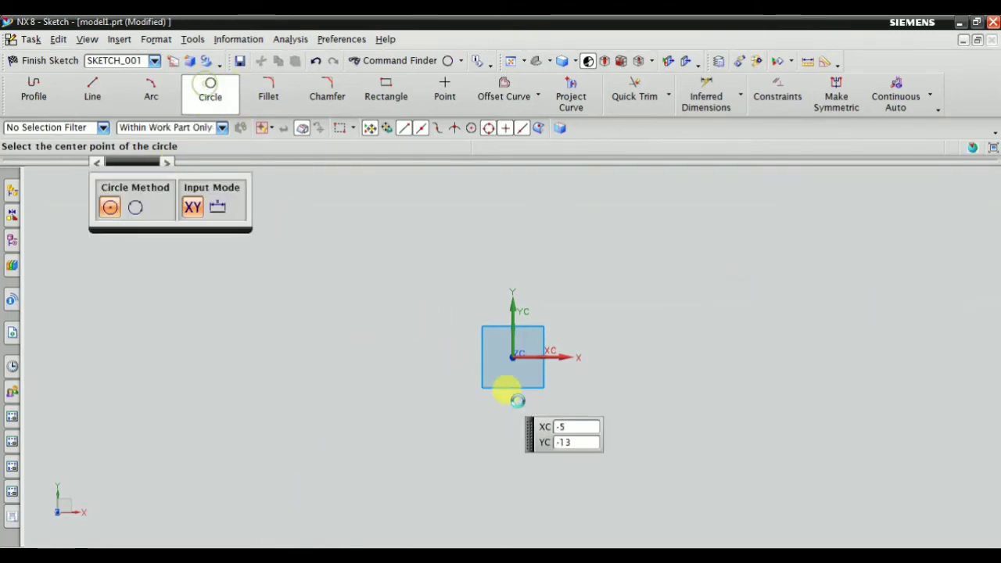
{"action": "left_click", "coordinate": [509, 358]}
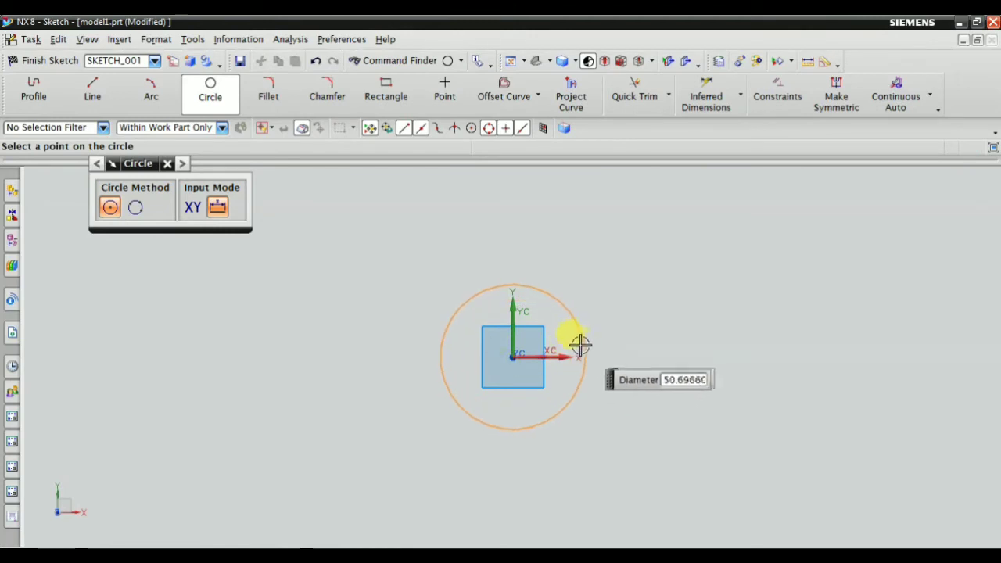
{"action": "left_click", "coordinate": [574, 348]}
{"action": "key", "text": "Escape"}
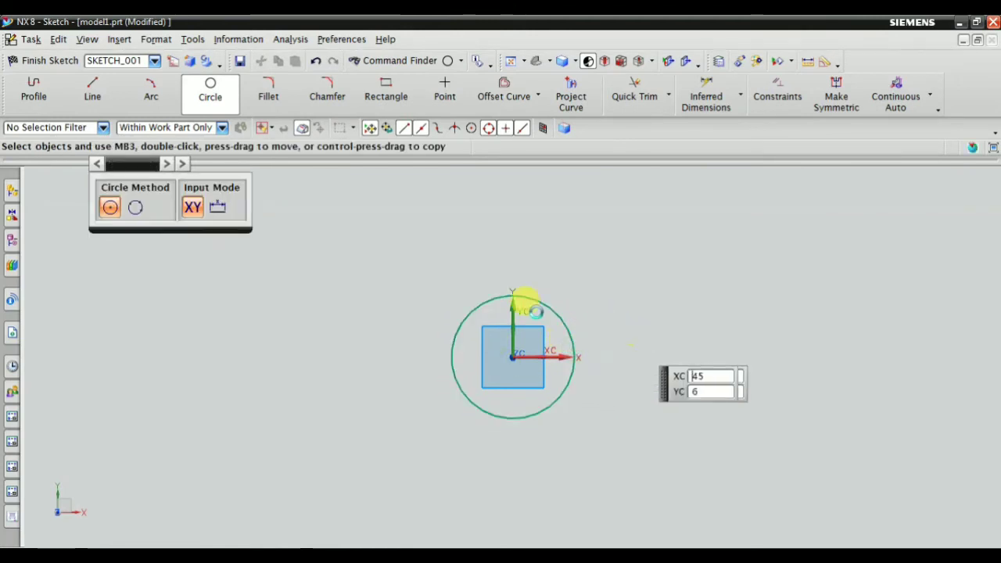
{"action": "left_click", "coordinate": [706, 93]}
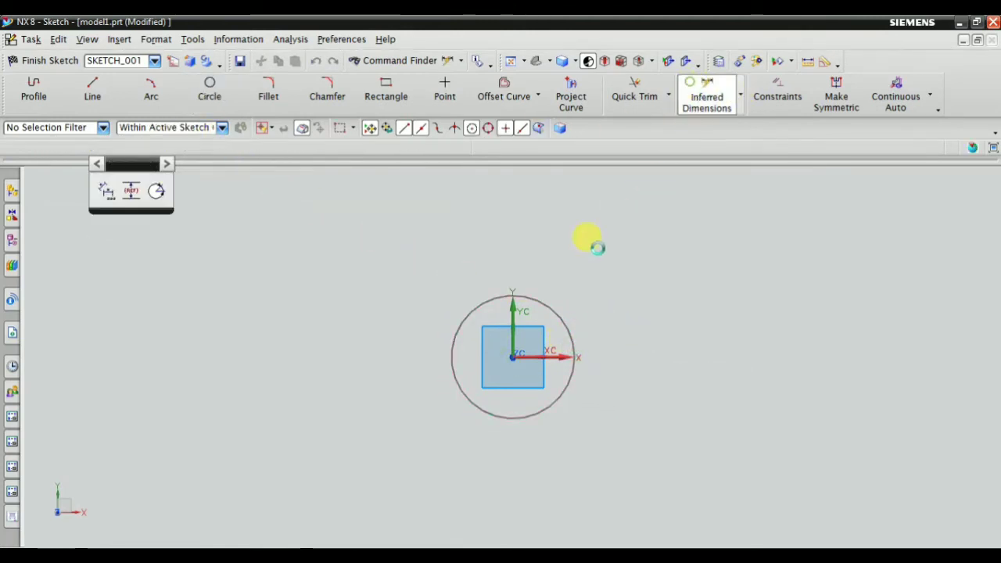
{"action": "left_click", "coordinate": [538, 296]}
{"action": "left_click", "coordinate": [605, 279]}
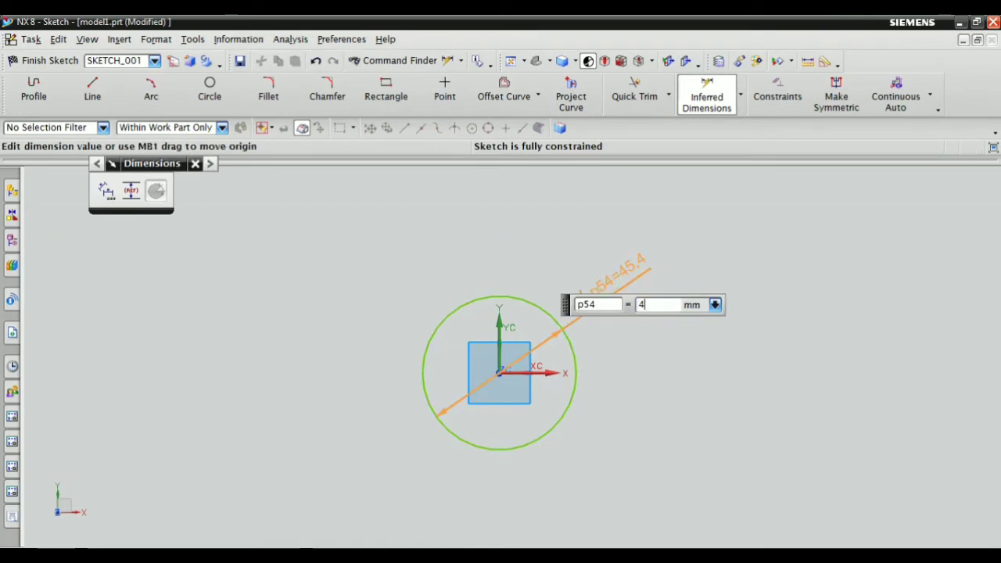
{"action": "type", "text": "40"}
{"action": "key", "text": "Return"}
{"action": "key", "text": "Escape"}
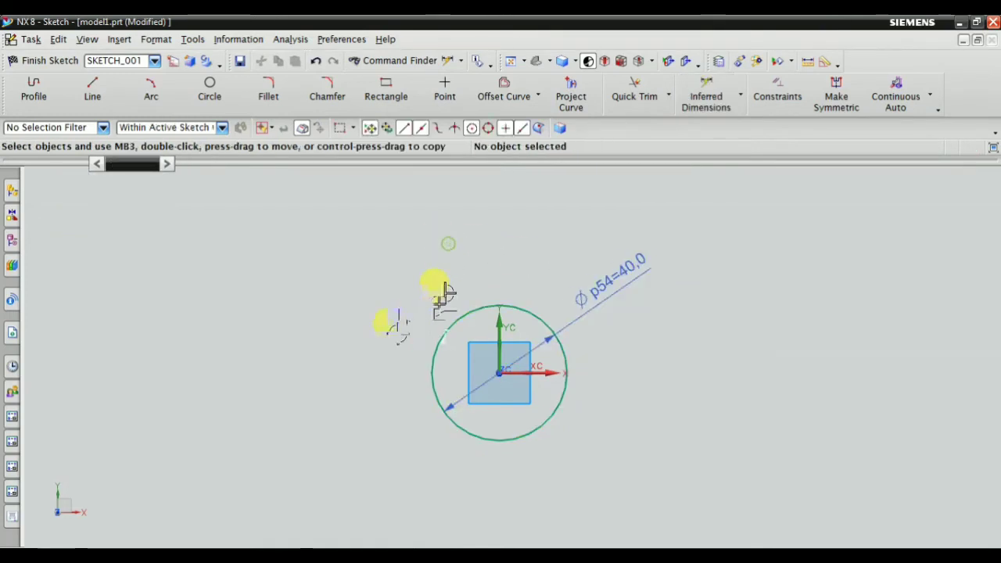
Sketch a smaller concentric circle at the origin and dimension its diameter to 20 mm.
{"action": "left_click", "coordinate": [209, 88]}
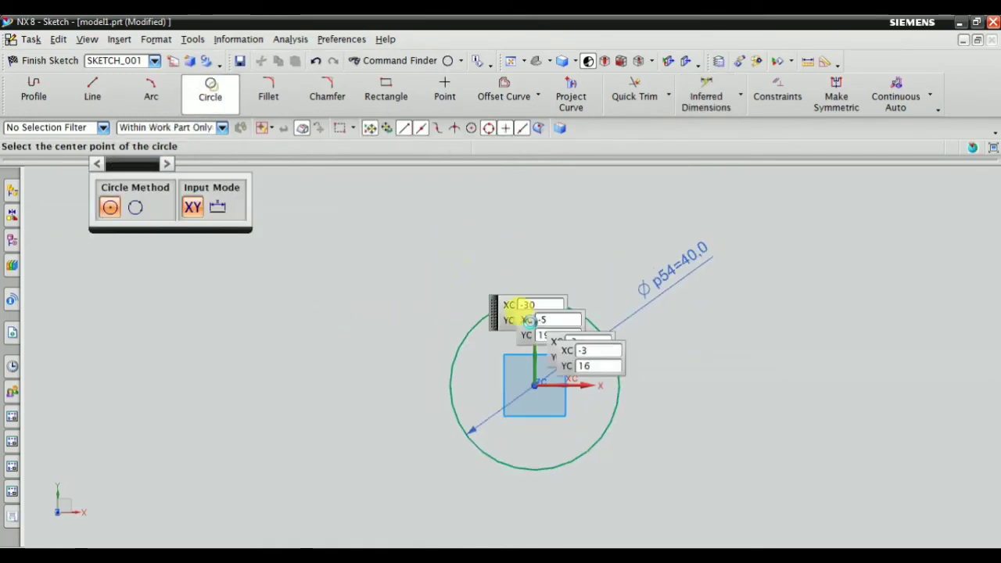
{"action": "left_click", "coordinate": [534, 384]}
{"action": "left_click", "coordinate": [570, 391]}
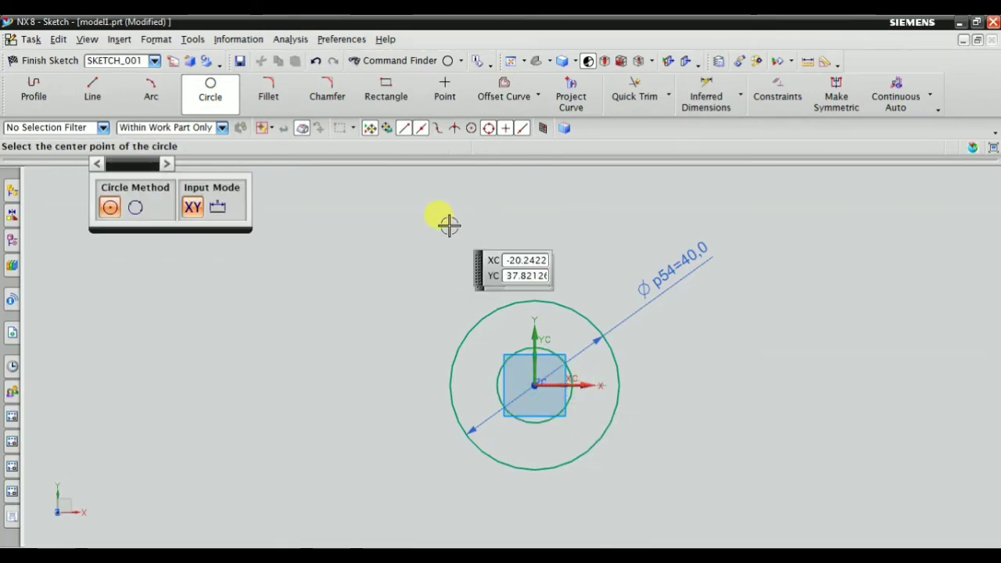
{"action": "key", "text": "Escape"}
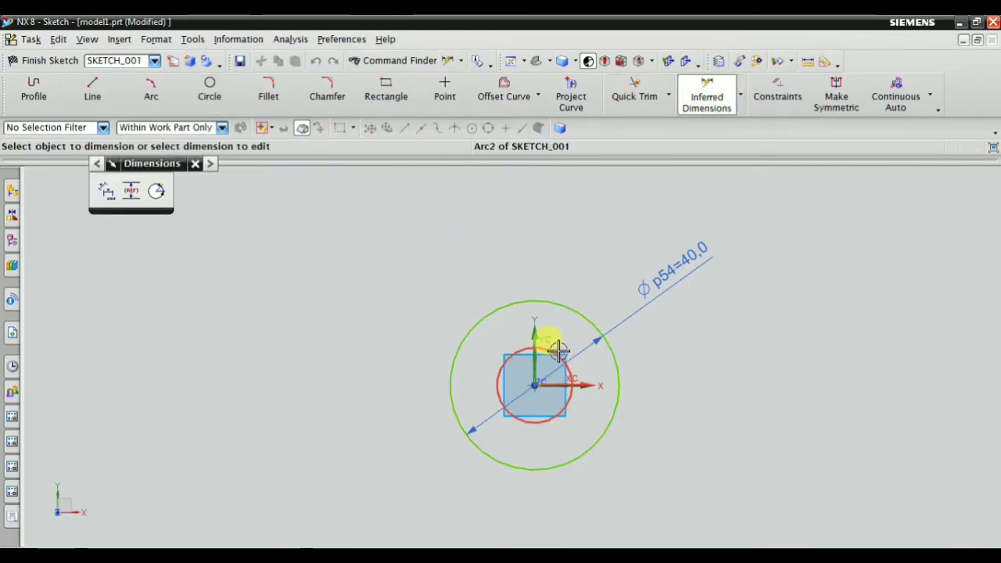
{"action": "left_click", "coordinate": [558, 350]}
{"action": "left_click", "coordinate": [683, 380]}
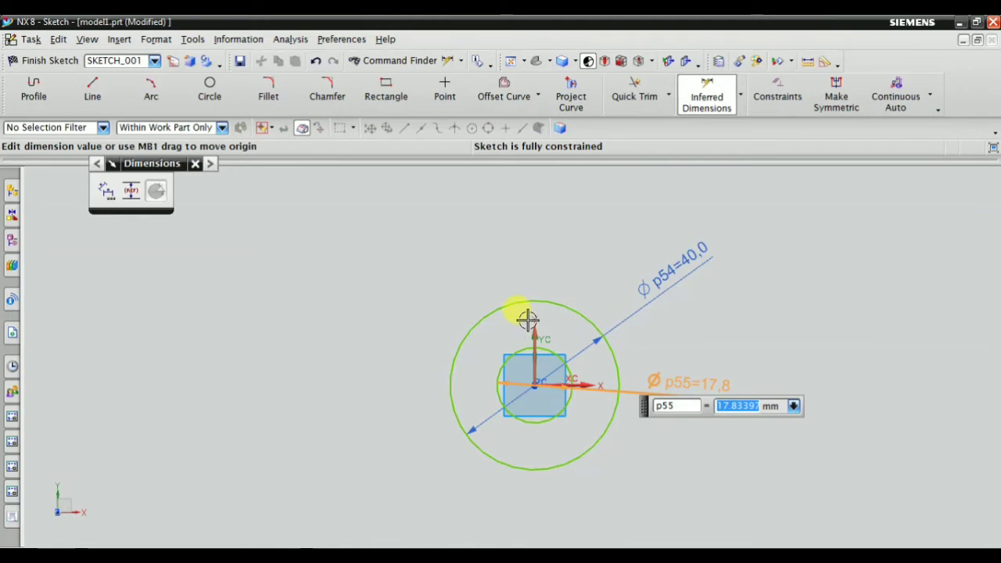
{"action": "key", "text": "Return"}
{"action": "key", "text": "Escape"}
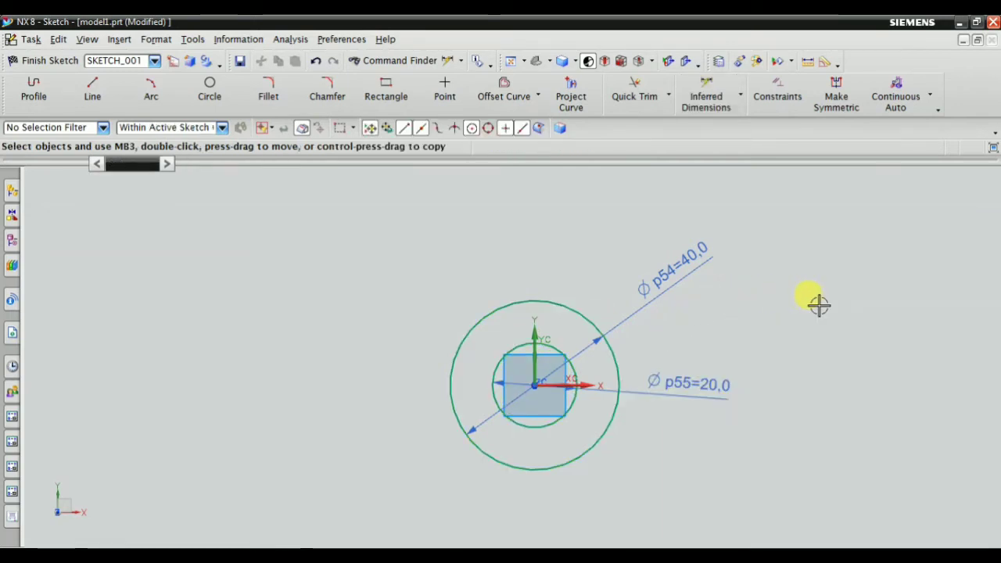
Check reference drawing 27, and back in NX draw a horizontal line about 50 mm long in the negative X direction from the 40 mm circle's top point.
{"action": "left_click", "coordinate": [318, 531]}
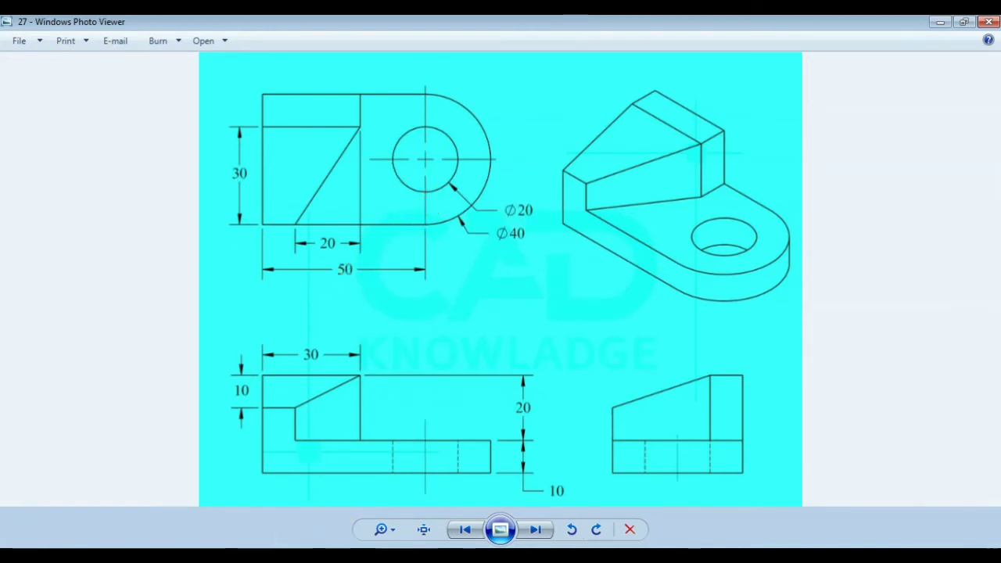
{"action": "left_click", "coordinate": [332, 557]}
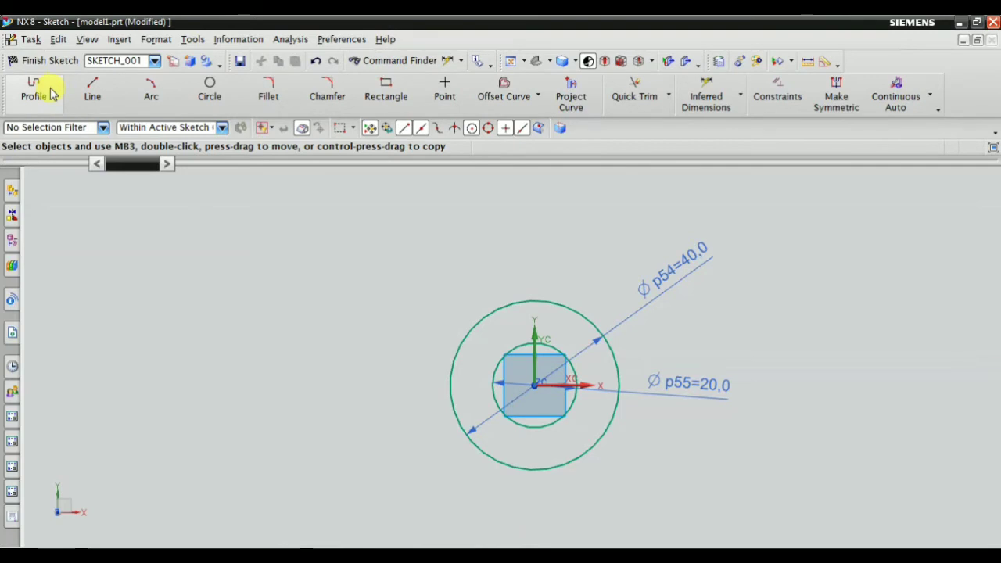
{"action": "left_click", "coordinate": [92, 97]}
{"action": "scroll", "coordinate": [520, 299], "scroll_direction": "up", "scroll_amount": 3}
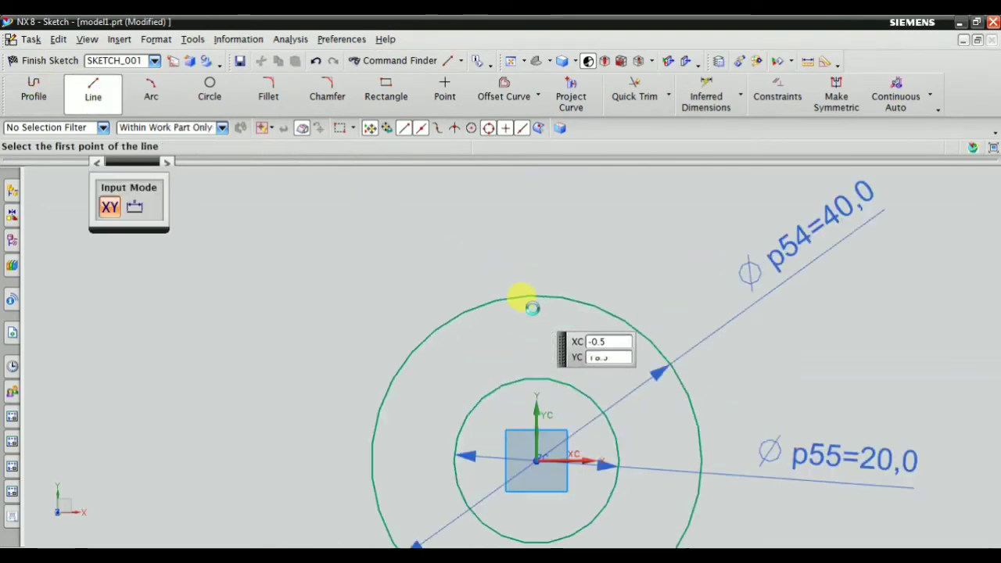
{"action": "left_click", "coordinate": [535, 295]}
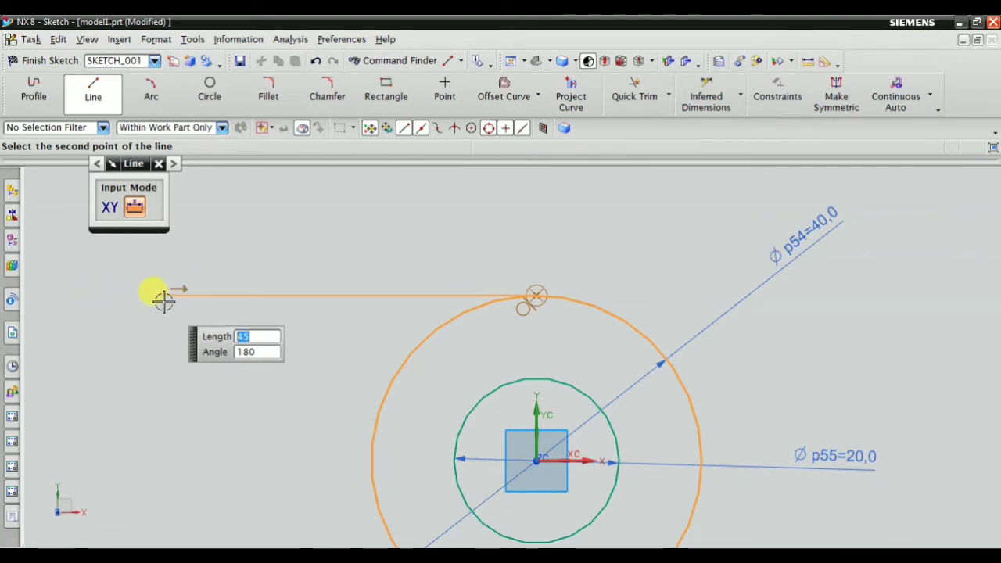
{"action": "left_click", "coordinate": [123, 296]}
{"action": "scroll", "coordinate": [232, 279], "scroll_direction": "down", "scroll_amount": 3}
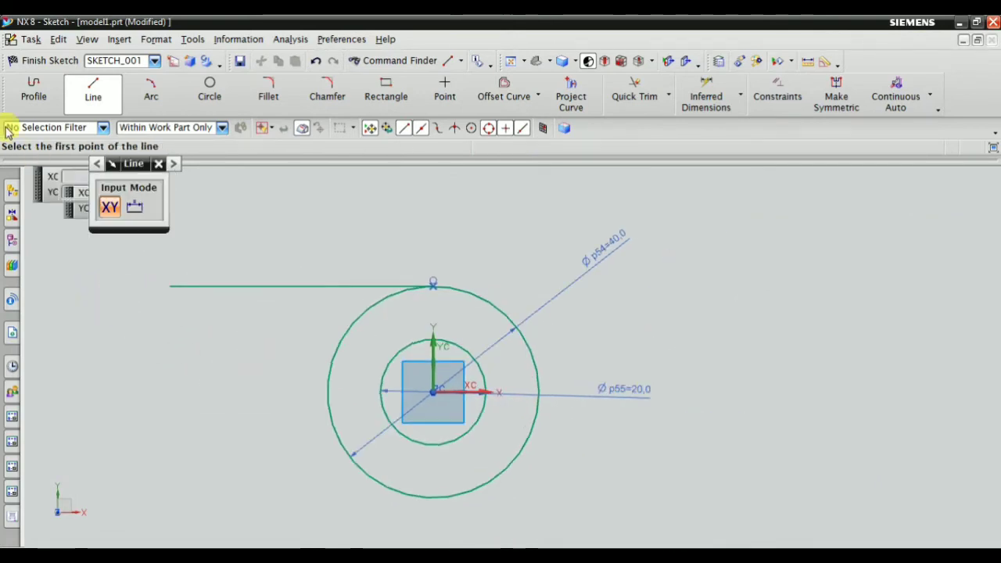
Draw a connected profile 40 mm straight down from the line's free end and horizontally back to the 40 mm circle's bottom point.
{"action": "left_click", "coordinate": [33, 87]}
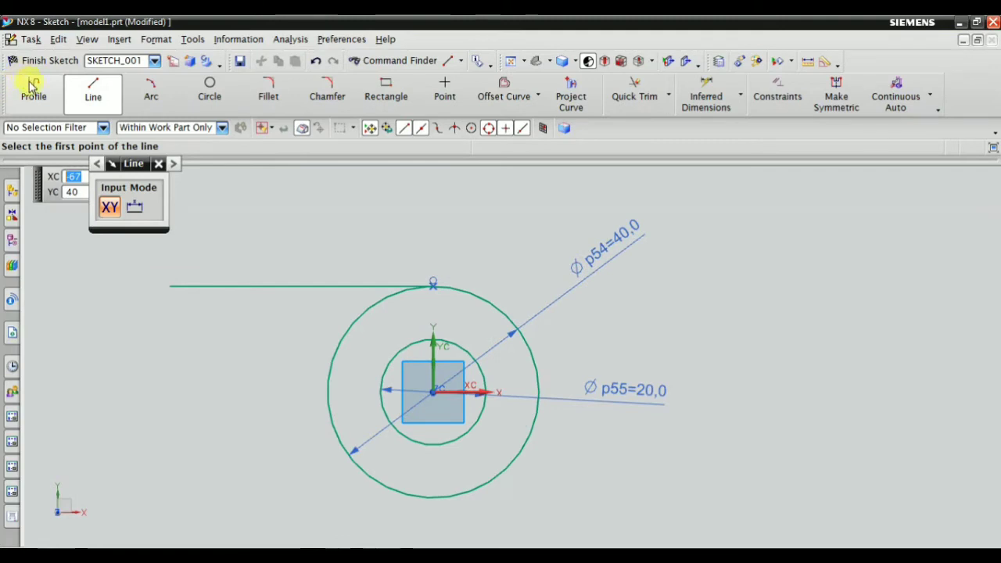
{"action": "left_click", "coordinate": [169, 285]}
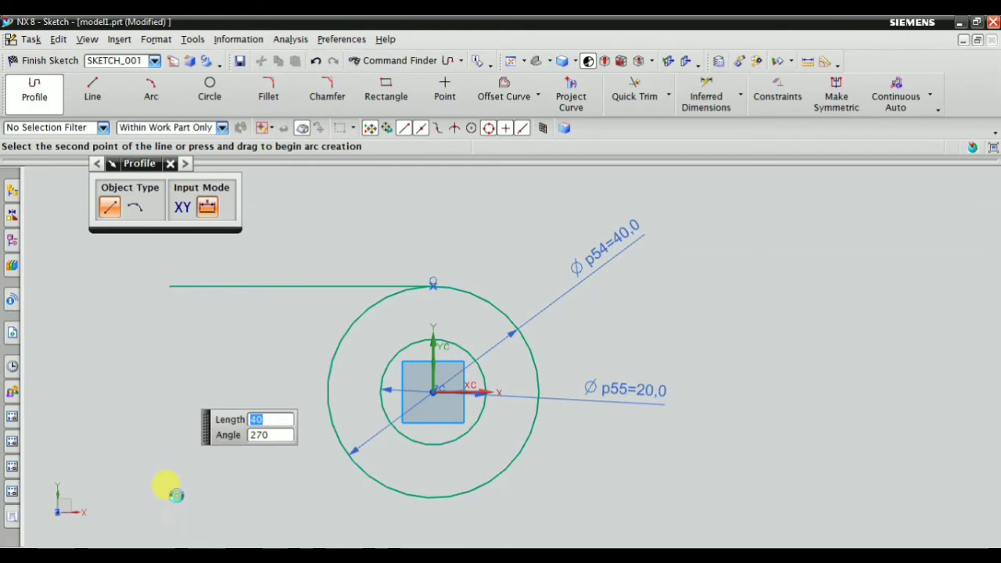
{"action": "left_click", "coordinate": [175, 496]}
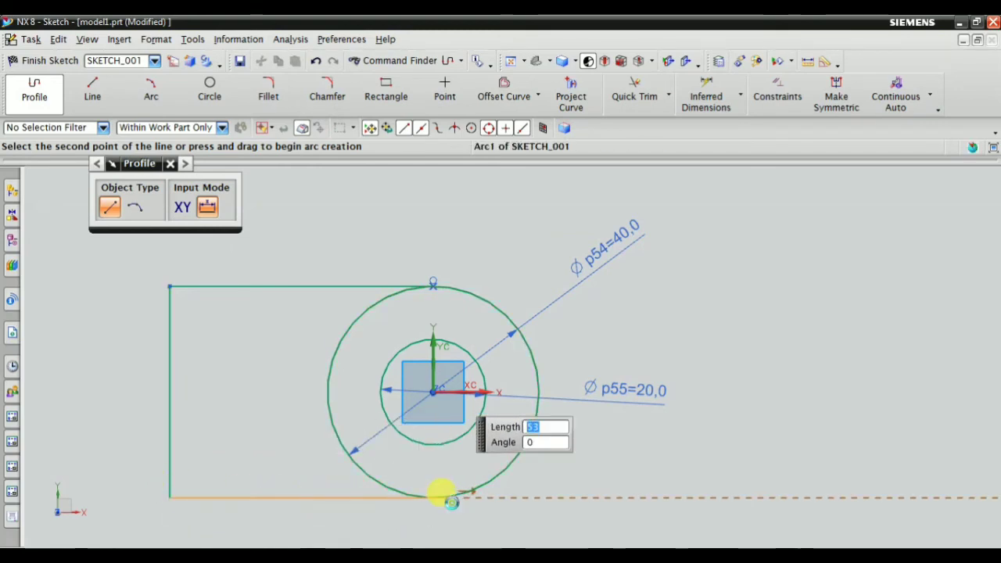
{"action": "left_click", "coordinate": [440, 493]}
{"action": "middle_click", "coordinate": [523, 479]}
{"action": "right_click", "coordinate": [603, 205]}
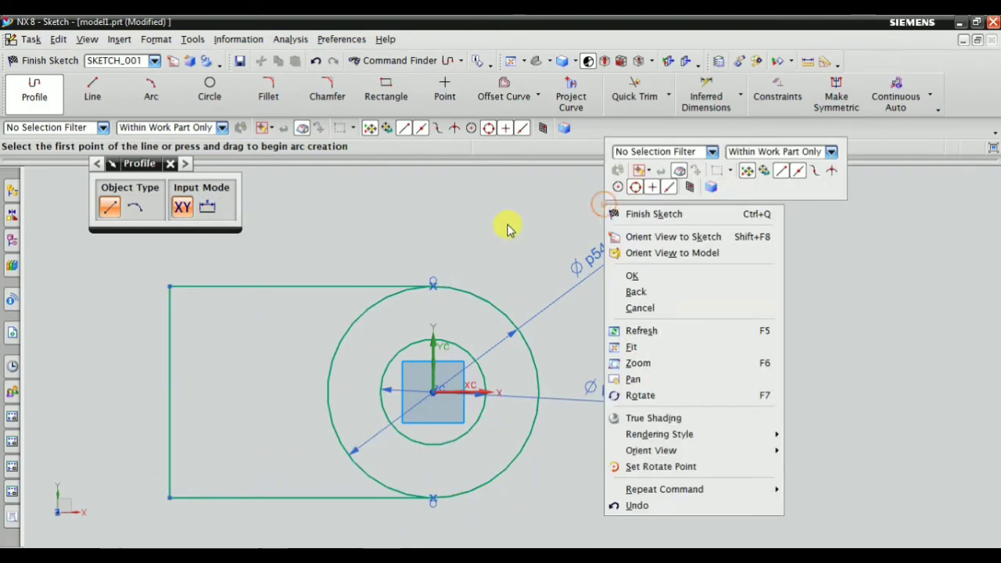
{"action": "left_click", "coordinate": [639, 308]}
Add a geometric constraint between the upper and lower horizontal lines that meet the 40 mm circle.
{"action": "scroll", "coordinate": [635, 341], "scroll_direction": "up", "scroll_amount": 5}
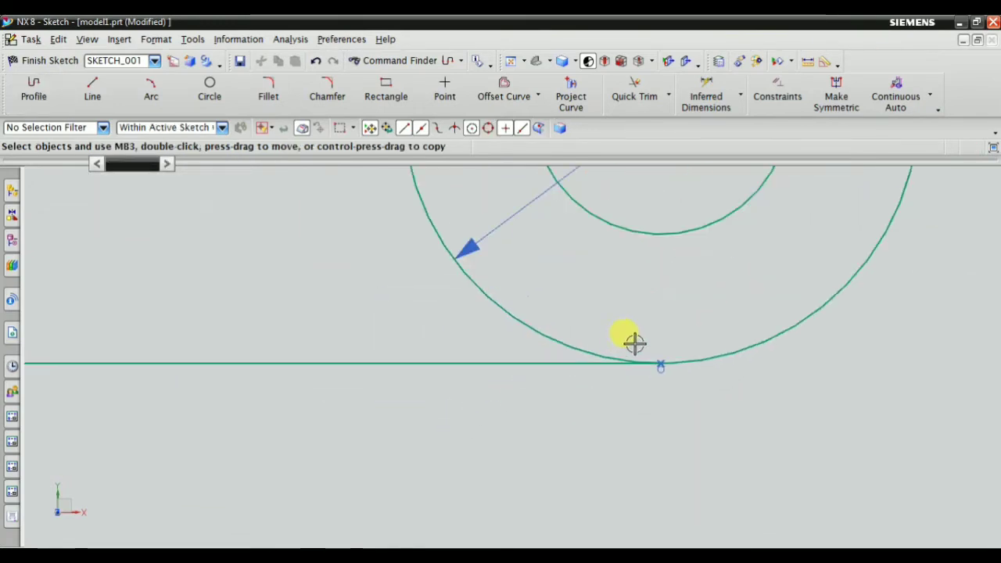
{"action": "scroll", "coordinate": [649, 367], "scroll_direction": "up", "scroll_amount": 2}
{"action": "scroll", "coordinate": [664, 395], "scroll_direction": "down", "scroll_amount": 6}
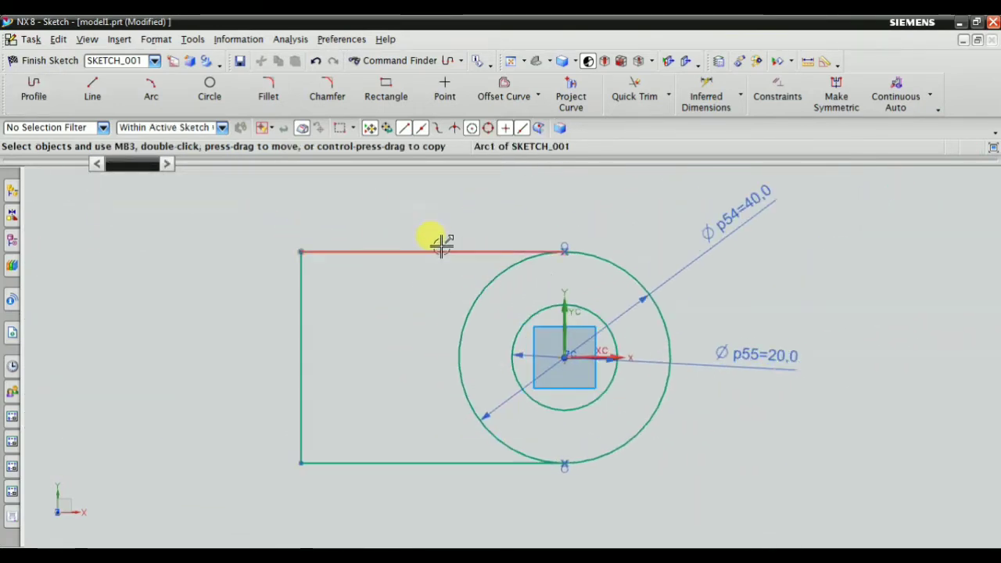
{"action": "left_click", "coordinate": [778, 92]}
{"action": "left_click", "coordinate": [453, 251]}
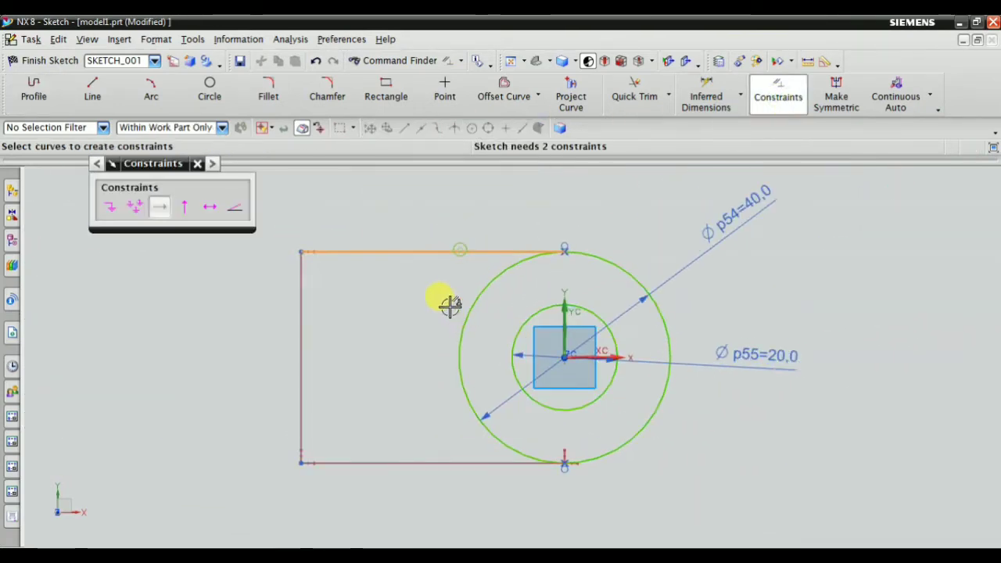
{"action": "left_click", "coordinate": [397, 468]}
{"action": "left_click", "coordinate": [234, 208]}
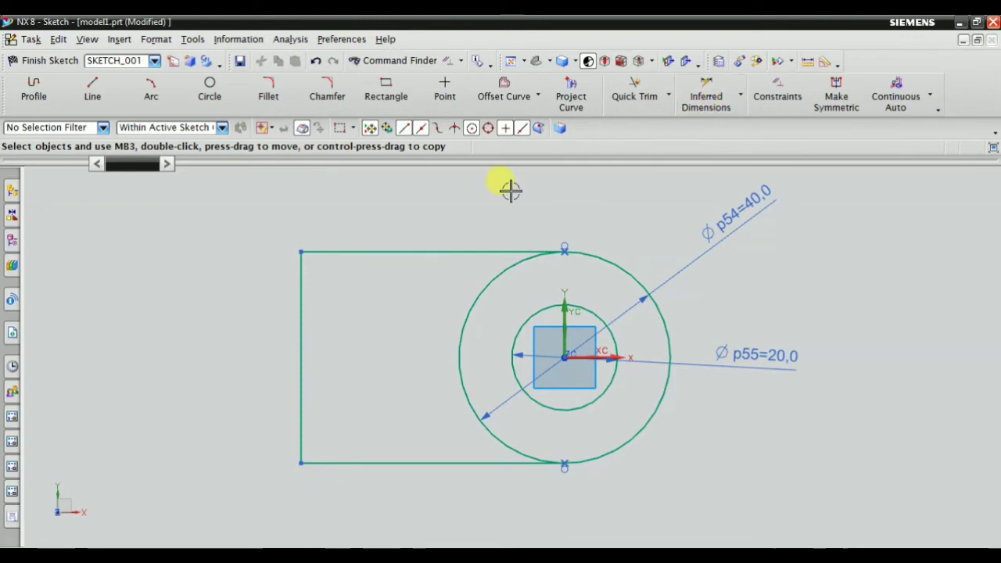
{"action": "left_click", "coordinate": [777, 95]}
{"action": "left_click", "coordinate": [303, 318]}
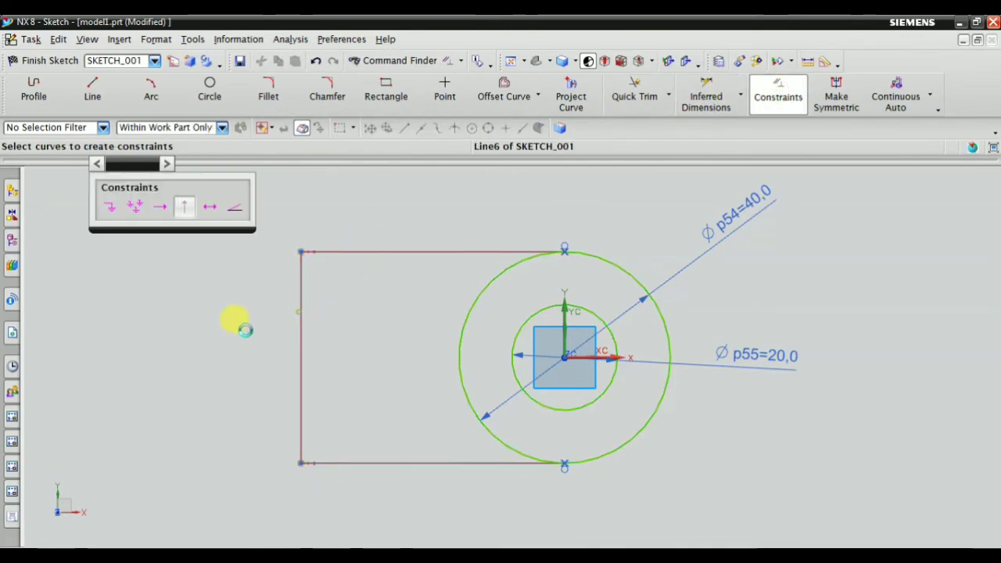
{"action": "key", "text": "Escape"}
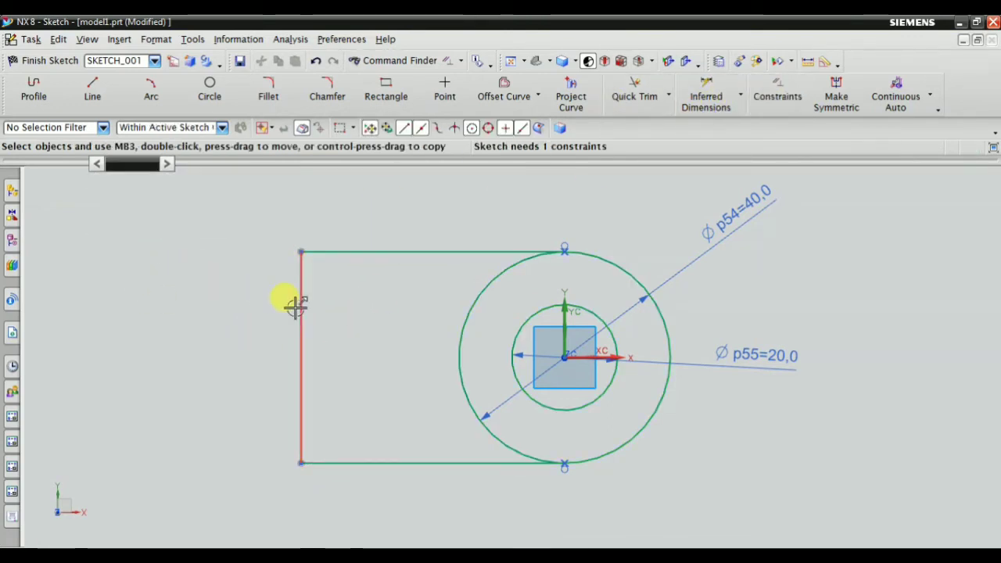
Dimension the distance from the 40 mm circle's centre to the vertical end line as 50 mm, placed below the sketch.
{"action": "left_click", "coordinate": [705, 93]}
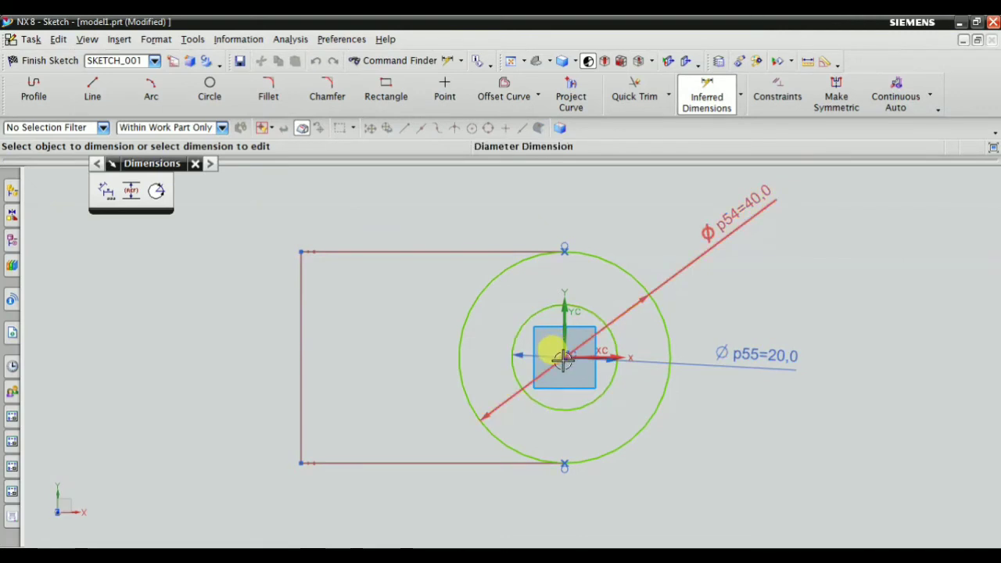
{"action": "left_click", "coordinate": [461, 338]}
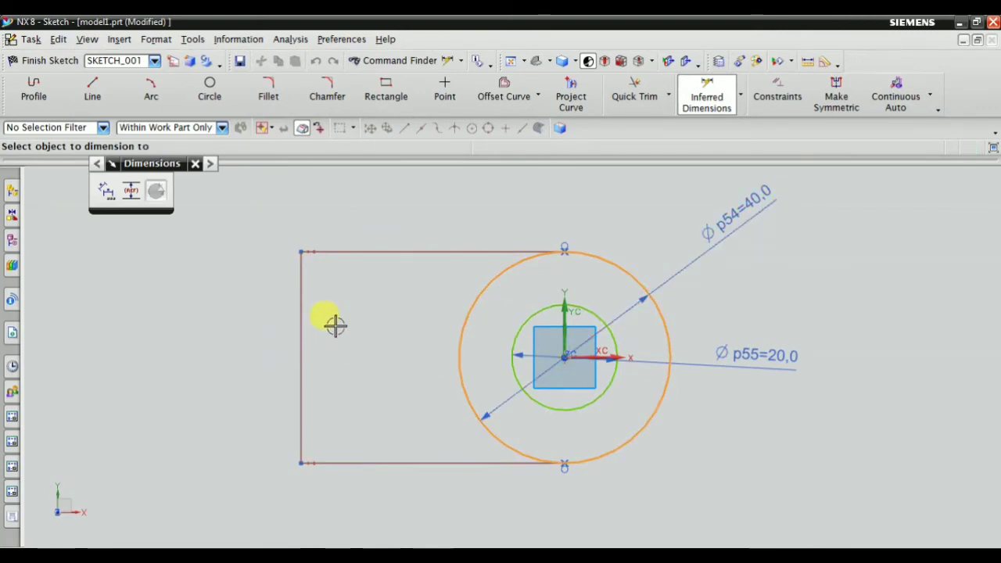
{"action": "left_click", "coordinate": [304, 321]}
{"action": "left_click", "coordinate": [413, 447]}
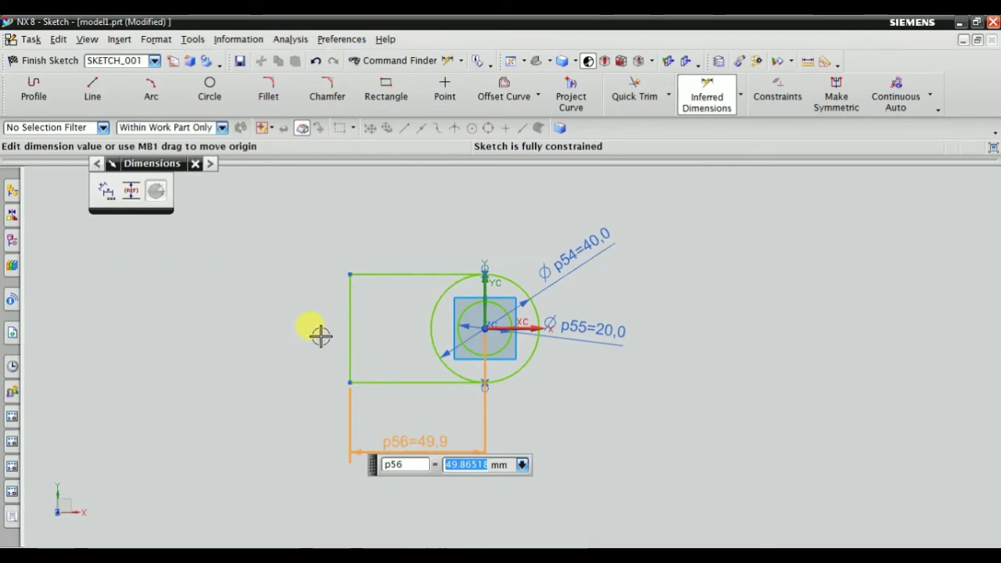
{"action": "type", "text": "50"}
{"action": "middle_click", "coordinate": [356, 329]}
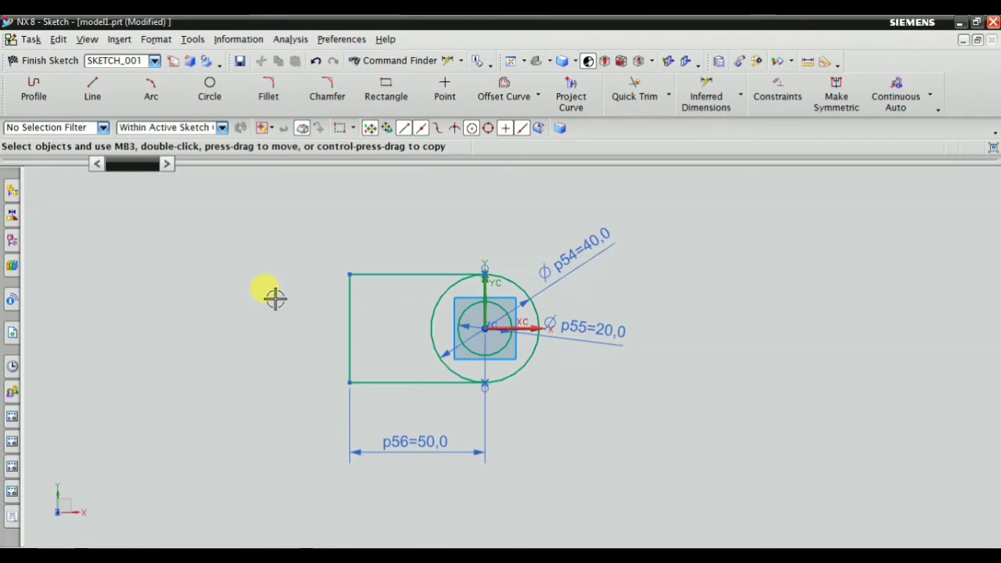
Quick Trim the half of the 40 mm circle that lies inside the outline, leaving the rounded end.
{"action": "scroll", "coordinate": [465, 284], "scroll_direction": "up", "scroll_amount": 2}
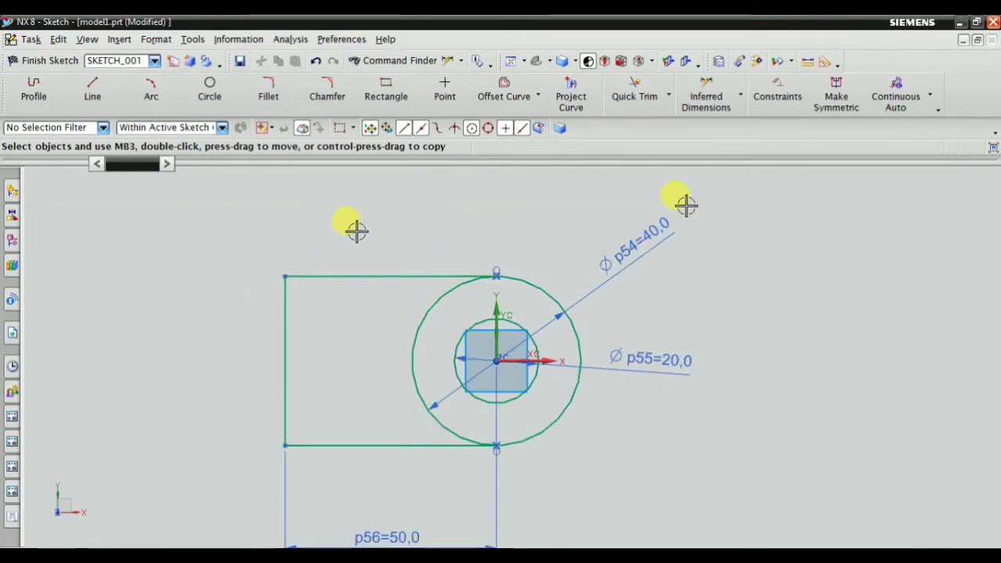
{"action": "left_click", "coordinate": [635, 94]}
{"action": "scroll", "coordinate": [389, 329], "scroll_direction": "up", "scroll_amount": 2}
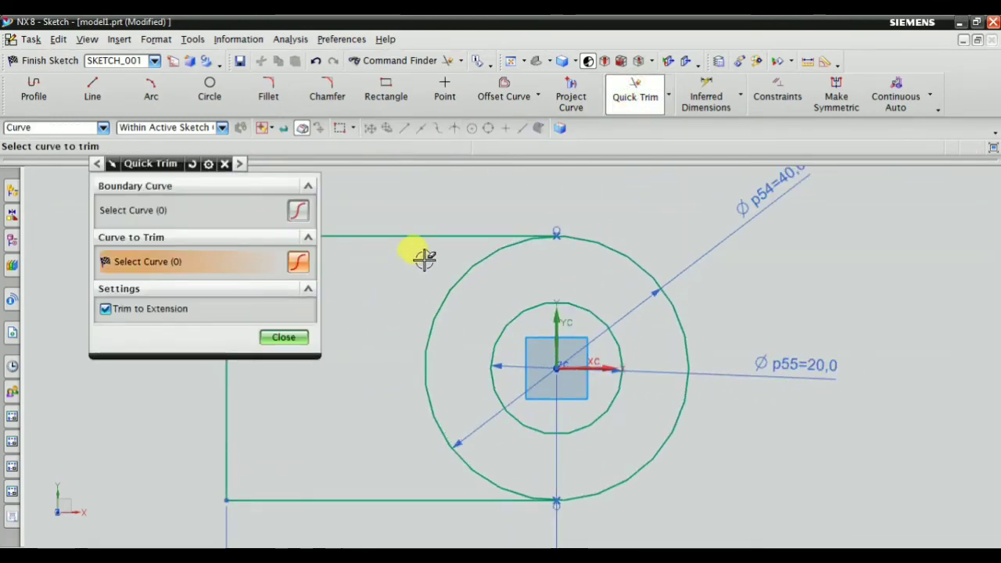
{"action": "left_click_drag", "start_coordinate": [458, 298], "coordinate": [472, 326]}
{"action": "key", "text": "Escape"}
{"action": "scroll", "coordinate": [469, 355], "scroll_direction": "down", "scroll_amount": 3}
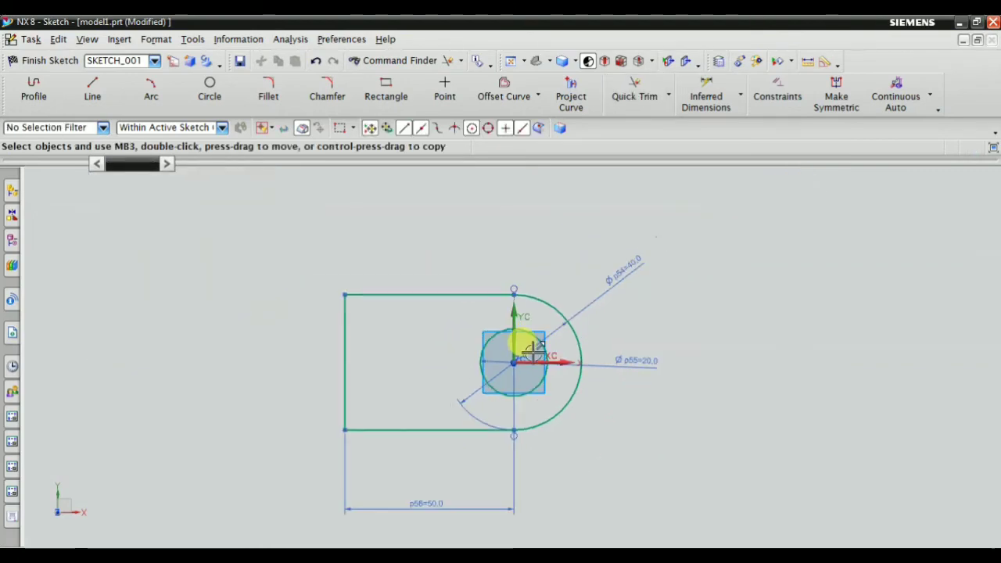
Recheck drawing 27, and in NX sketch an L-shaped profile from the vertical end line, its vertical leg about 16 mm and crossing the upper edge.
{"action": "scroll", "coordinate": [438, 411], "scroll_direction": "up", "scroll_amount": 2}
{"action": "key", "text": "alt+Tab"}
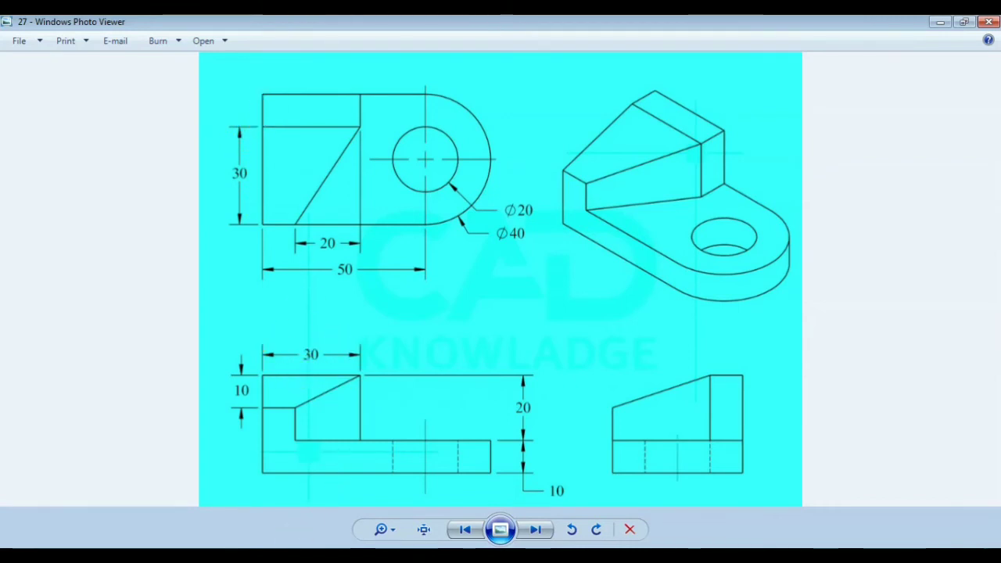
{"action": "left_click", "coordinate": [269, 554]}
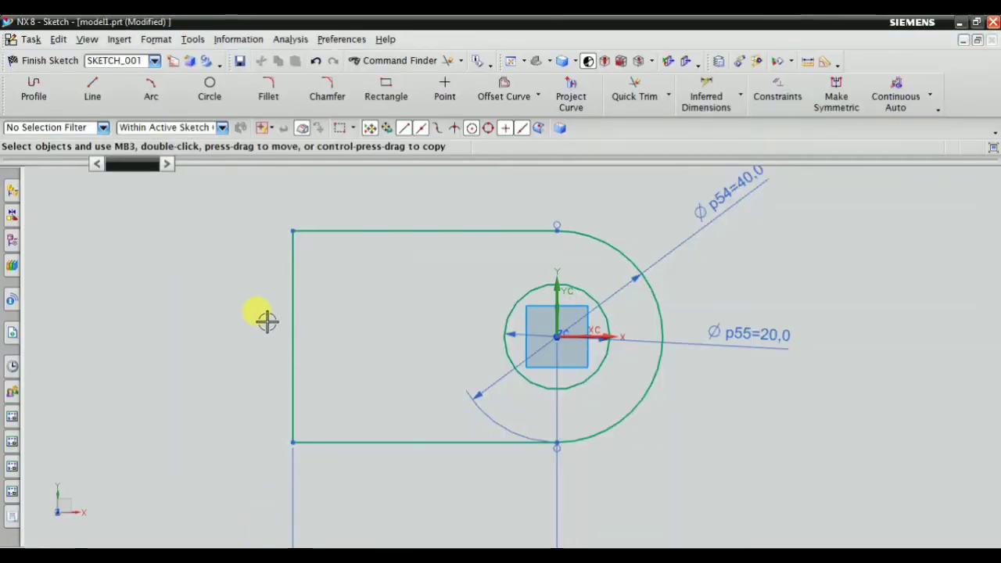
{"action": "left_click", "coordinate": [34, 88]}
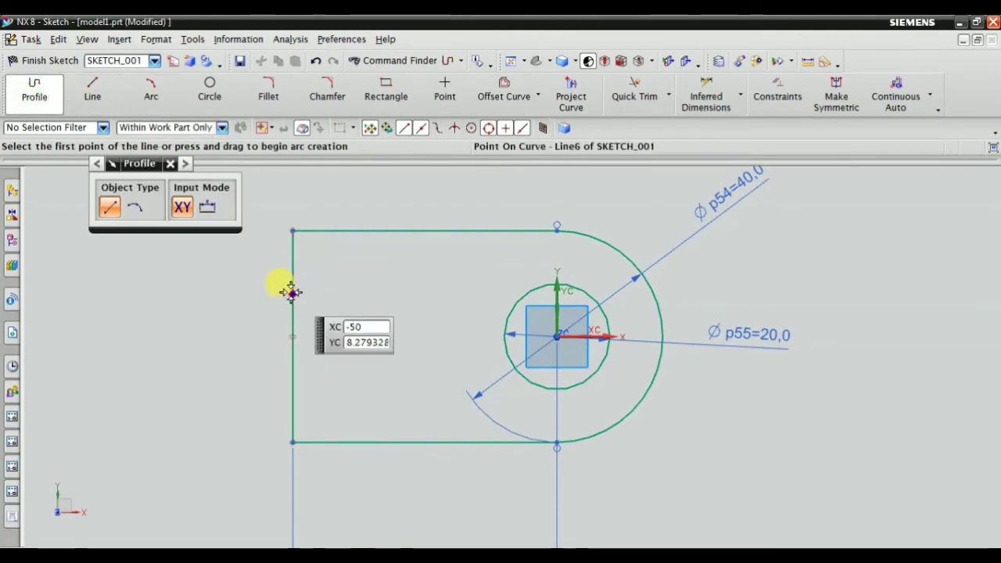
{"action": "left_click", "coordinate": [292, 292]}
{"action": "left_click", "coordinate": [414, 292]}
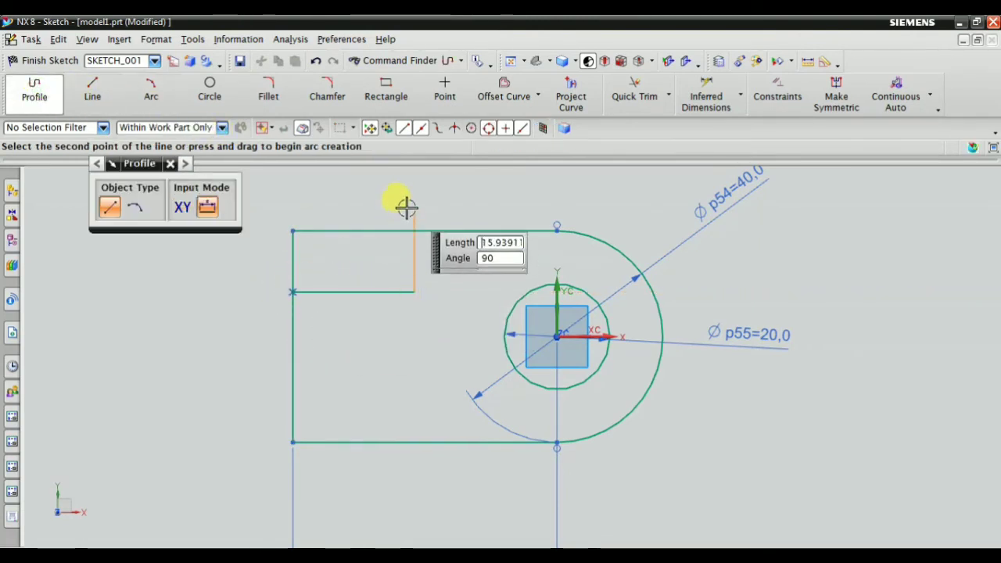
{"action": "left_click", "coordinate": [407, 206]}
{"action": "key", "text": "Escape"}
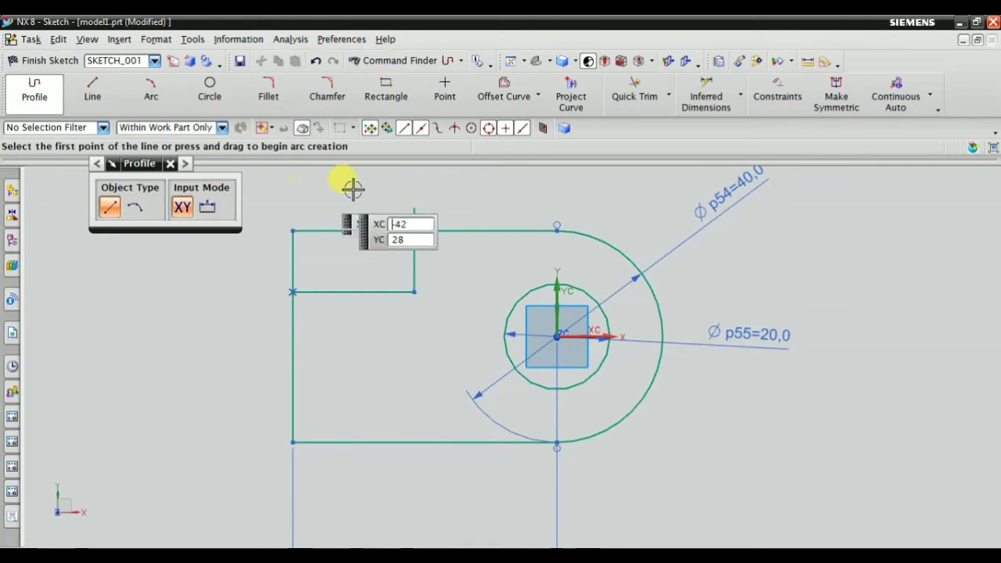
{"action": "key", "text": "Escape"}
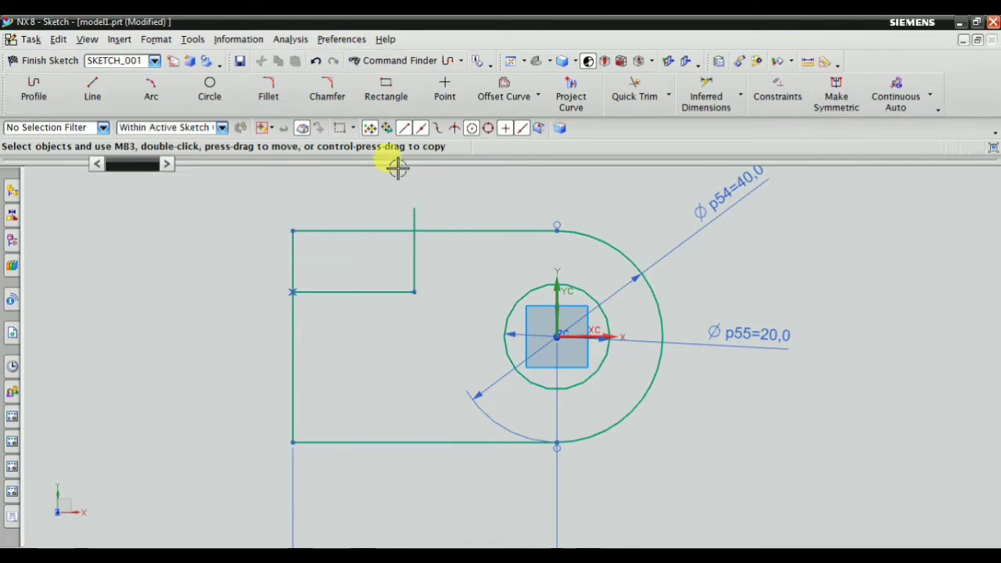
Quick Trim the part of the L-shaped profile's vertical leg that extends beyond the outline's upper edge.
{"action": "left_click", "coordinate": [625, 100]}
{"action": "scroll", "coordinate": [368, 230], "scroll_direction": "up", "scroll_amount": 3}
{"action": "mouse_move", "coordinate": [398, 195]}
{"action": "left_mouse_down"}
{"action": "mouse_move", "coordinate": [495, 195]}
{"action": "mouse_move", "coordinate": [487, 209]}
{"action": "left_mouse_up"}
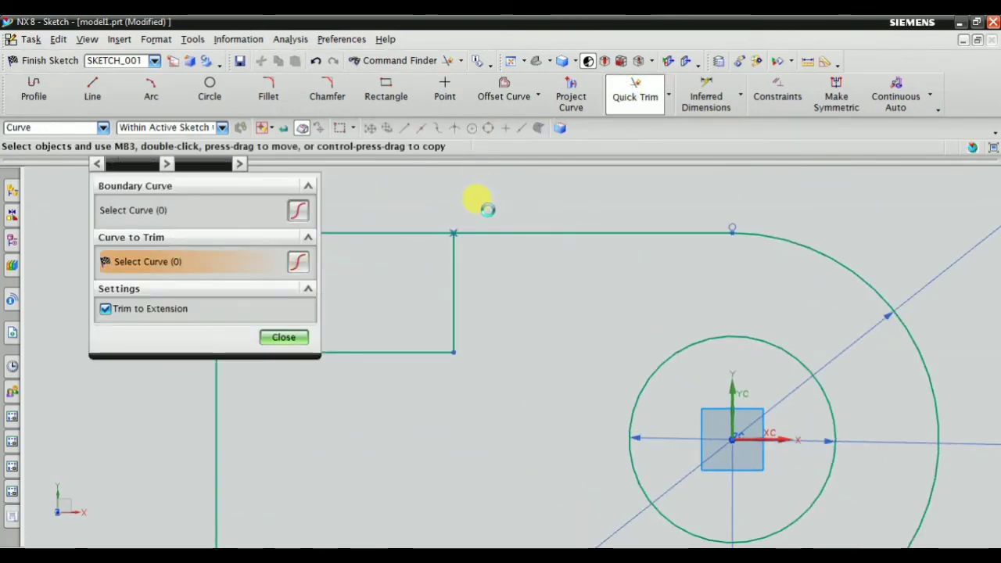
{"action": "key", "text": "Escape"}
{"action": "scroll", "coordinate": [486, 210], "scroll_direction": "down", "scroll_amount": 3}
{"action": "left_click", "coordinate": [641, 92]}
Dimension the distance between the outline's bottom edge and the L-shaped profile's horizontal line as 30 mm.
{"action": "left_click", "coordinate": [702, 93]}
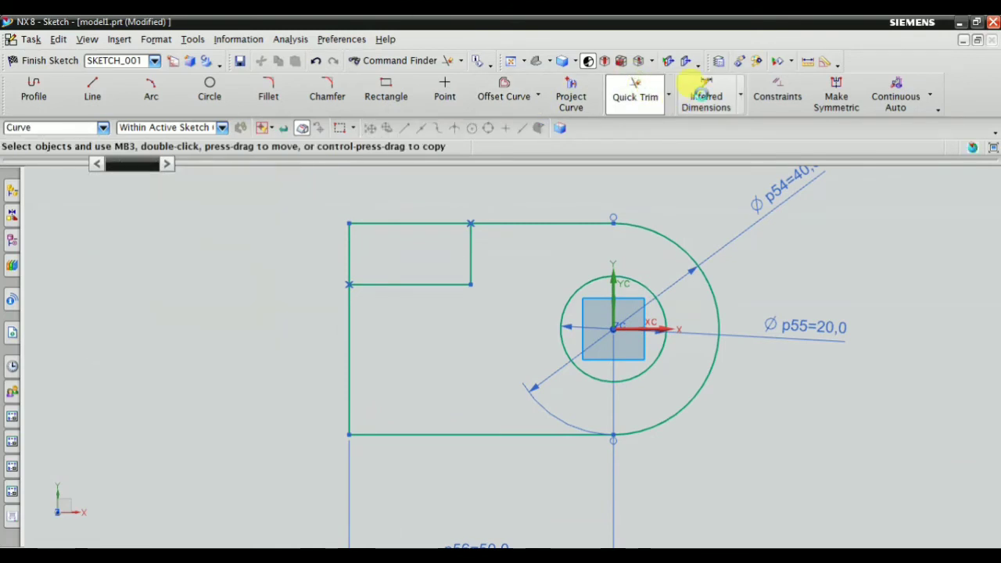
{"action": "left_click", "coordinate": [402, 433]}
{"action": "left_click", "coordinate": [414, 284]}
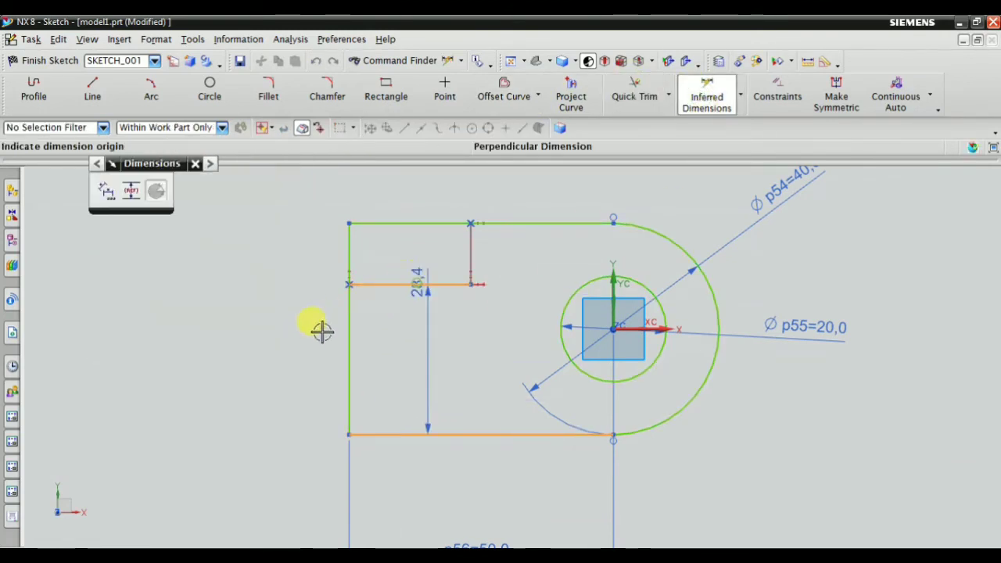
{"action": "left_click", "coordinate": [227, 360]}
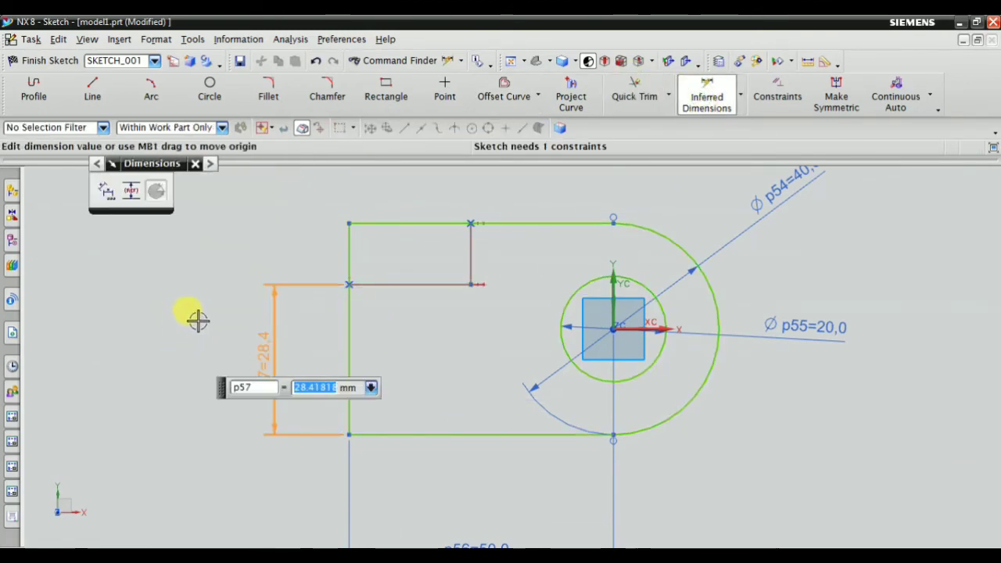
{"action": "type", "text": "30"}
{"action": "key", "text": "Return"}
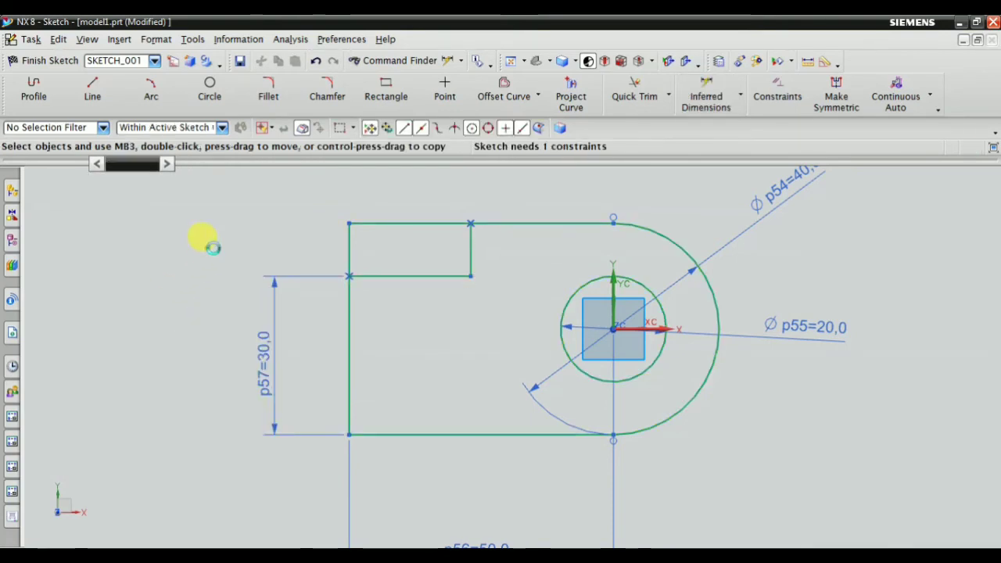
Dimension the distance between the outline's vertical end line and the L-shaped profile's vertical leg as 30 mm.
{"action": "scroll", "coordinate": [391, 172], "scroll_direction": "up", "scroll_amount": 3}
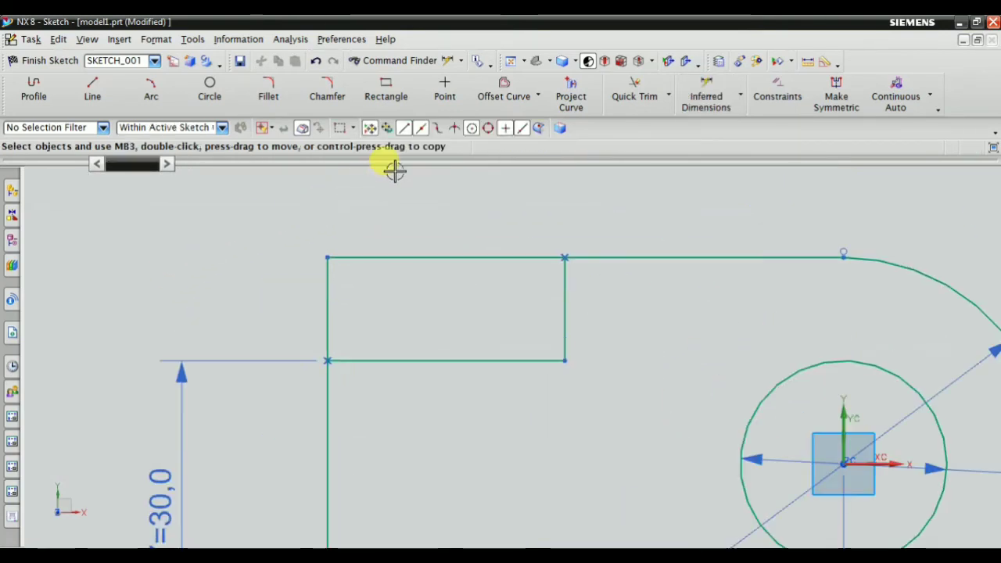
{"action": "left_click", "coordinate": [328, 295]}
{"action": "left_click", "coordinate": [566, 297]}
{"action": "scroll", "coordinate": [469, 196], "scroll_direction": "down", "scroll_amount": 2}
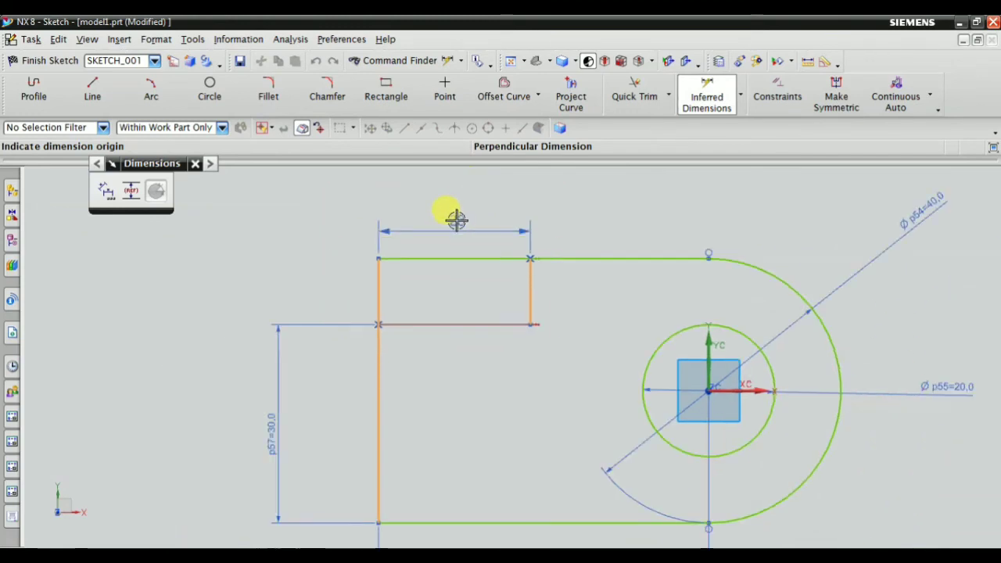
{"action": "left_click", "coordinate": [400, 213]}
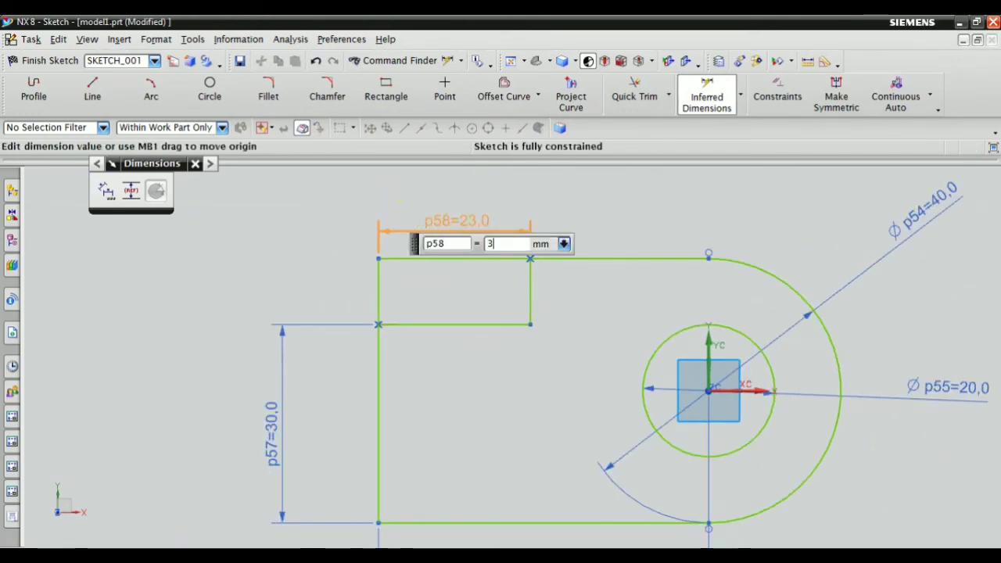
{"action": "type", "text": "30"}
{"action": "key", "text": "Return"}
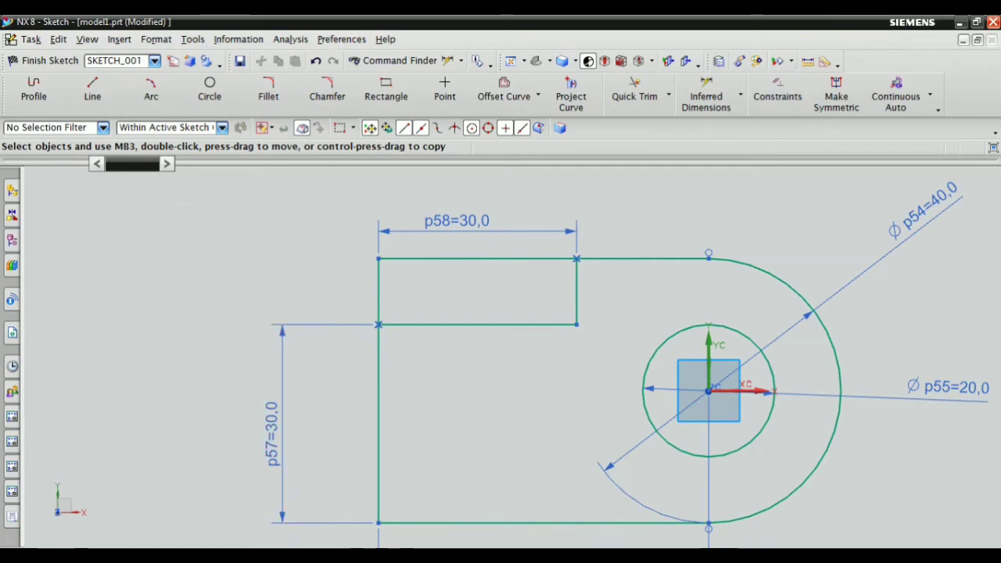
Recheck drawing 27 in Windows Photo Viewer, return to NX and finish the base sketch, fitting it in the view.
{"action": "left_click", "coordinate": [323, 531]}
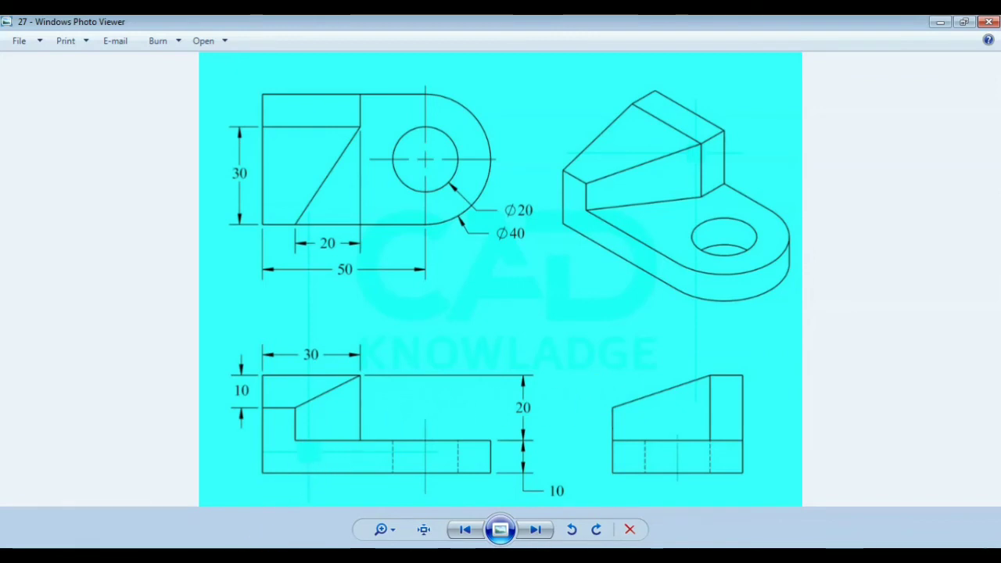
{"action": "left_click", "coordinate": [290, 543]}
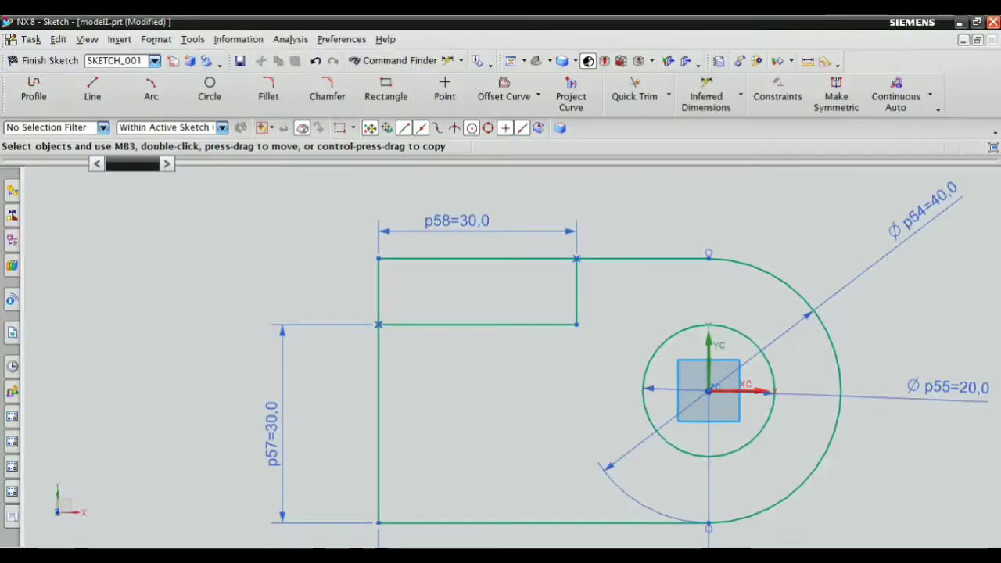
{"action": "left_click", "coordinate": [60, 61]}
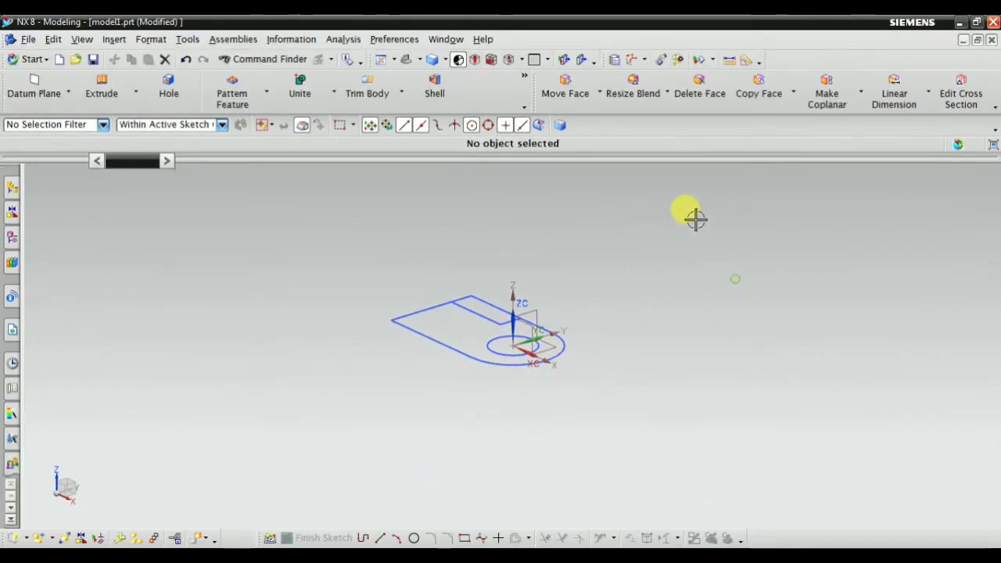
{"action": "right_click", "coordinate": [695, 218]}
{"action": "left_click", "coordinate": [721, 245]}
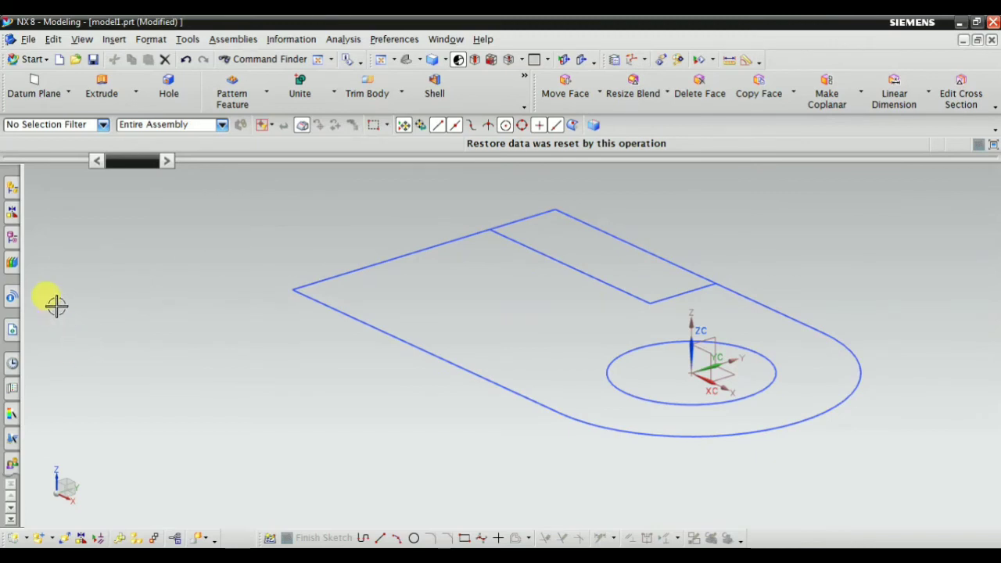
Hide the Datum Coordinate System so that only the base sketch is displayed.
{"action": "left_click", "coordinate": [12, 237]}
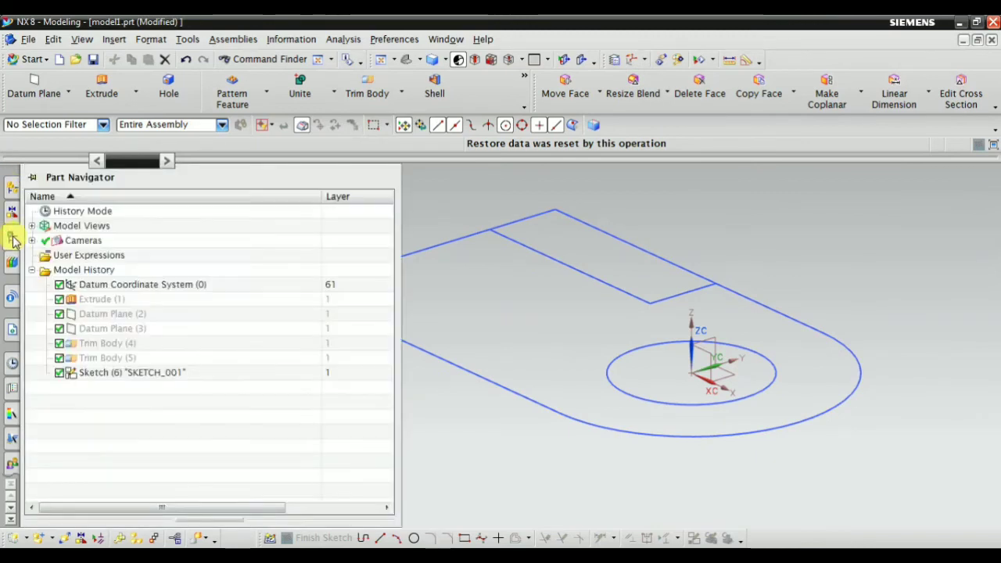
{"action": "left_click", "coordinate": [116, 283]}
{"action": "right_click", "coordinate": [117, 284]}
{"action": "left_click", "coordinate": [139, 254]}
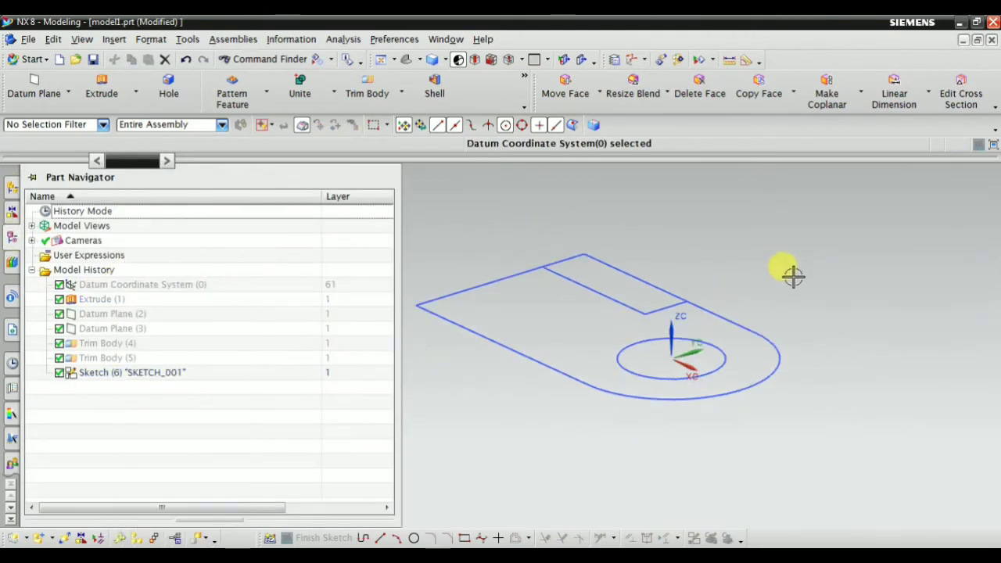
{"action": "right_click", "coordinate": [822, 247]}
{"action": "left_click", "coordinate": [846, 272]}
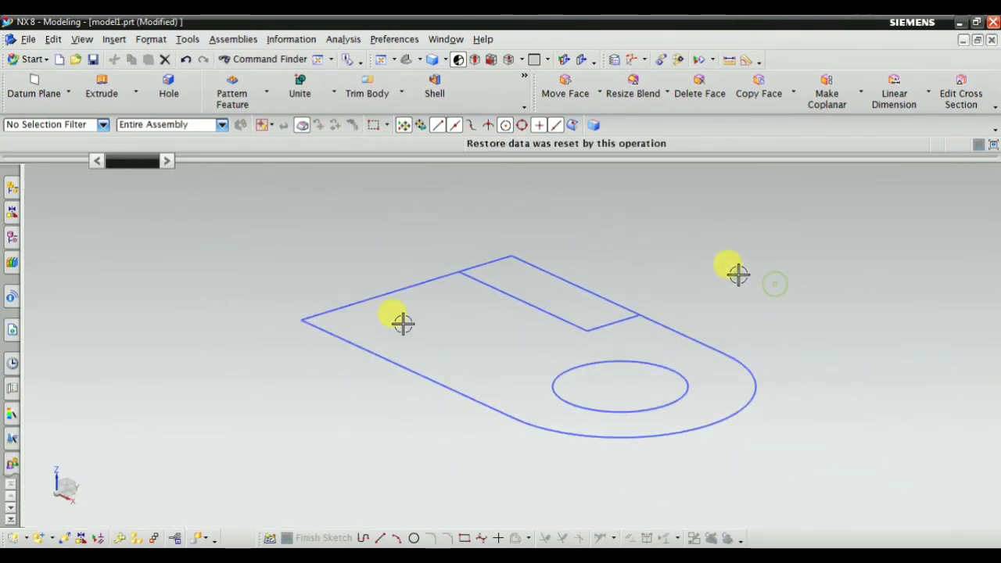
Recheck drawing 27, and in NX extrude the full outer outline together with the 20 mm hole circle by 10 mm with Boolean None.
{"action": "left_click", "coordinate": [350, 554]}
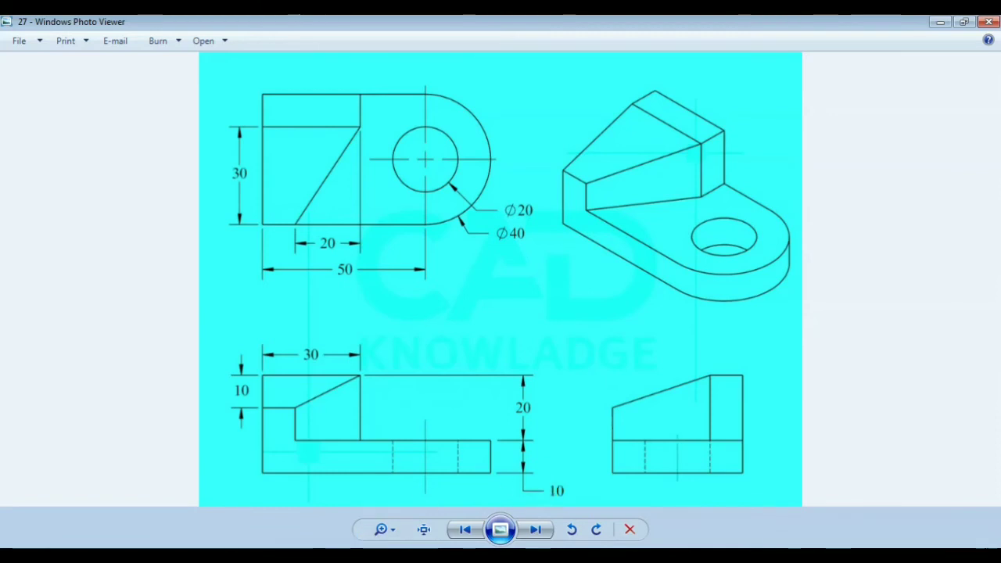
{"action": "left_click", "coordinate": [286, 552]}
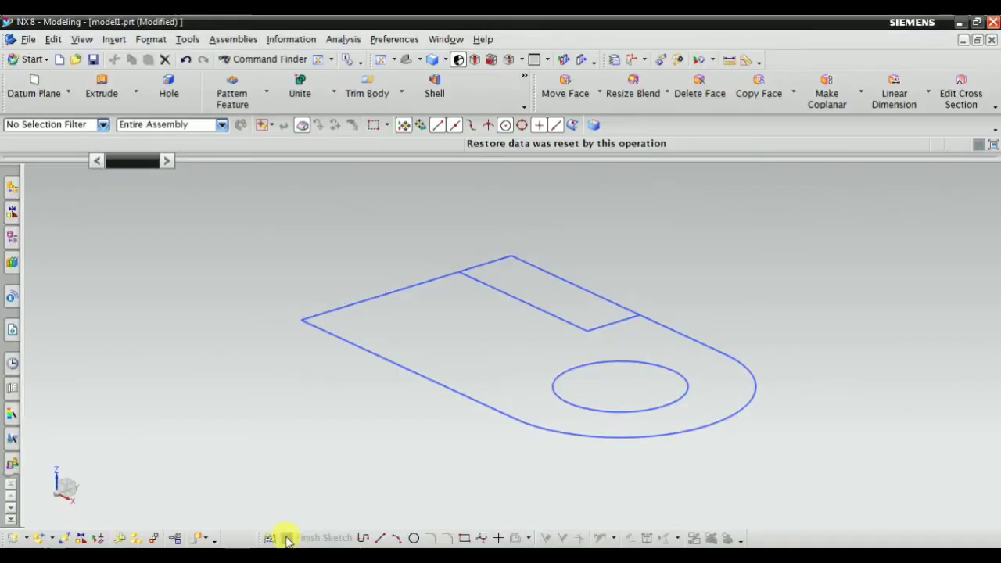
{"action": "left_click", "coordinate": [102, 86]}
{"action": "middle_click_drag", "start_coordinate": [710, 218], "coordinate": [528, 282]}
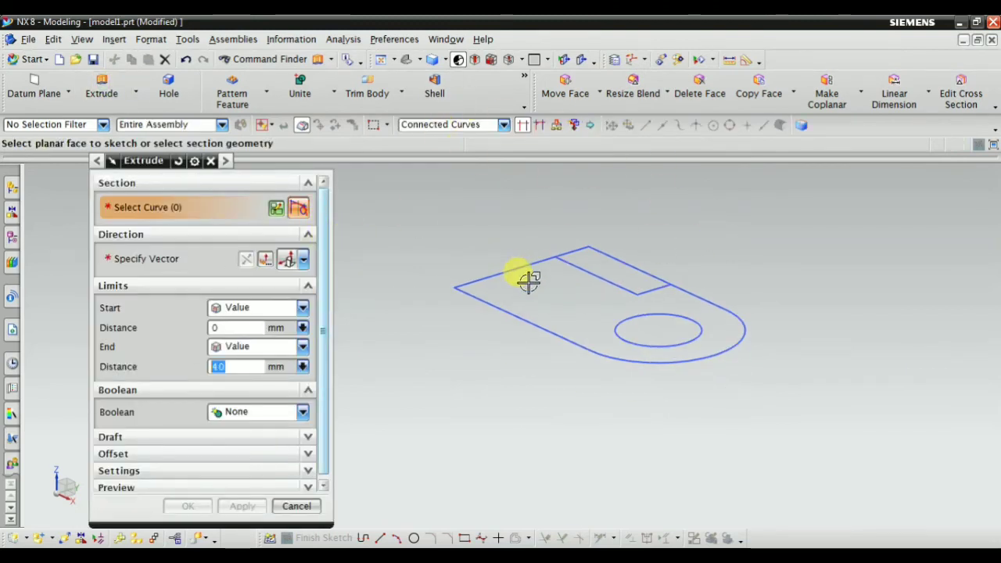
{"action": "scroll", "coordinate": [519, 169], "scroll_direction": "up", "scroll_amount": 1}
{"action": "left_click", "coordinate": [522, 125]}
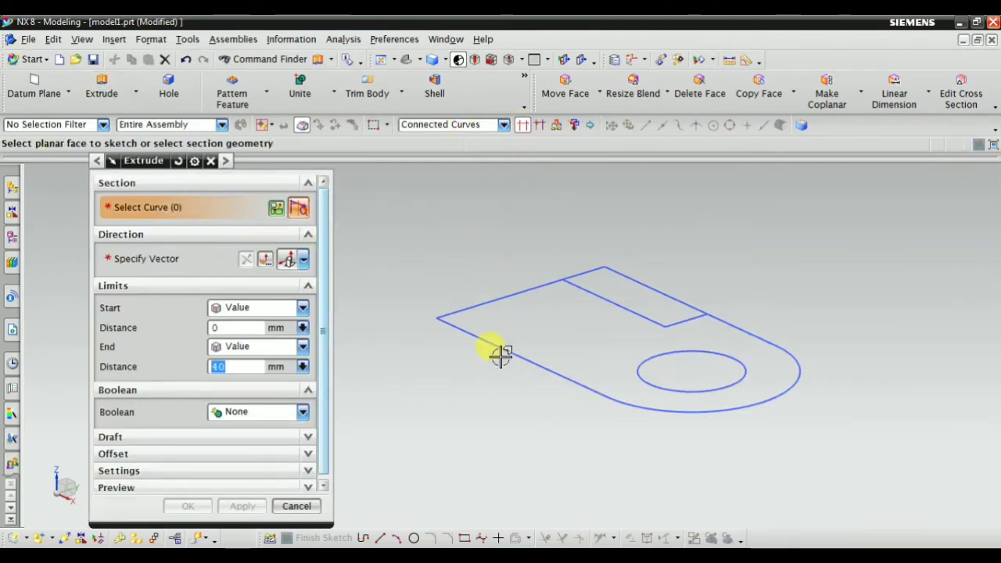
{"action": "left_click", "coordinate": [557, 369]}
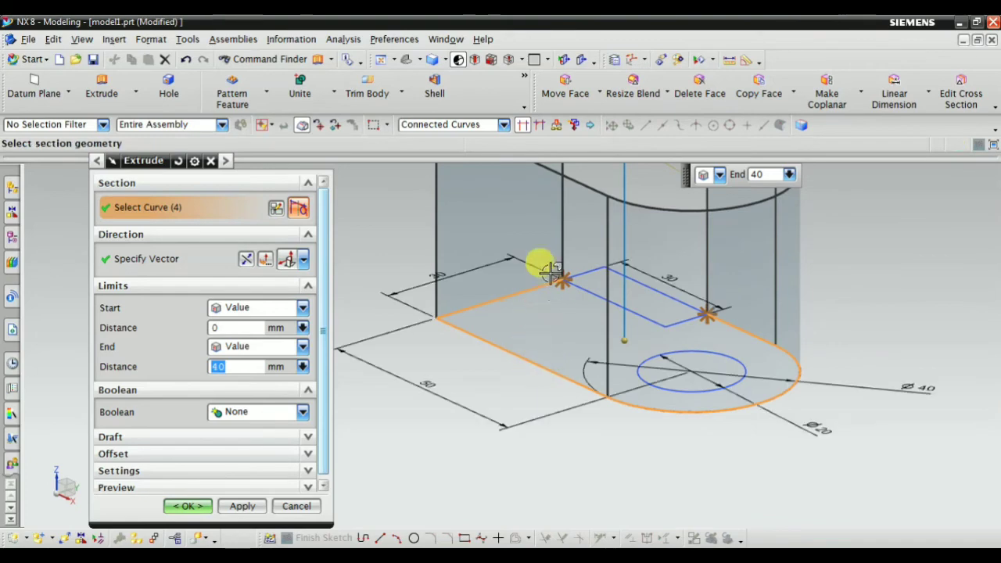
{"action": "scroll", "coordinate": [559, 266], "scroll_direction": "up", "scroll_amount": 3}
{"action": "left_click", "coordinate": [601, 288]}
{"action": "scroll", "coordinate": [665, 384], "scroll_direction": "down", "scroll_amount": 3}
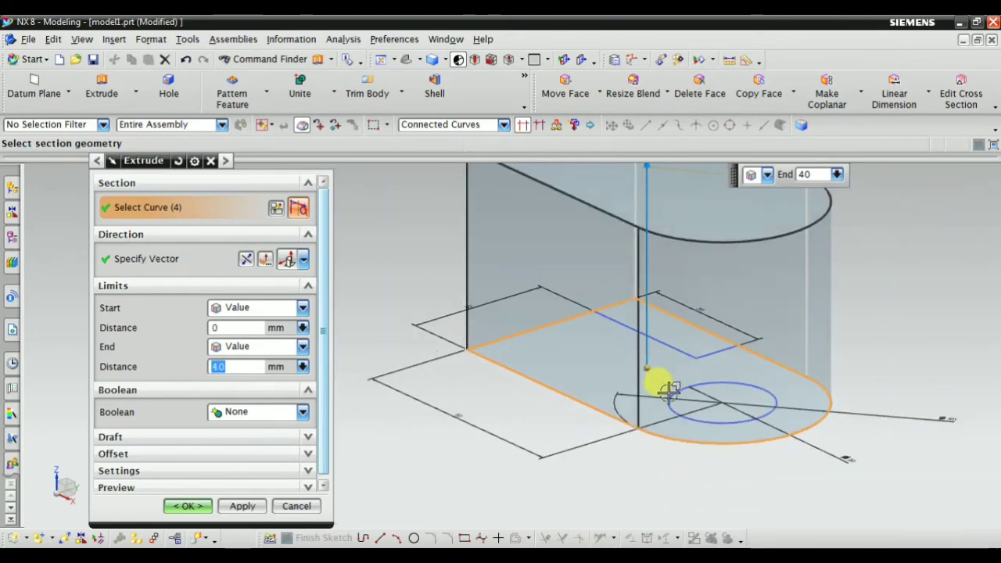
{"action": "scroll", "coordinate": [677, 414], "scroll_direction": "up", "scroll_amount": 3}
{"action": "left_click", "coordinate": [686, 411]}
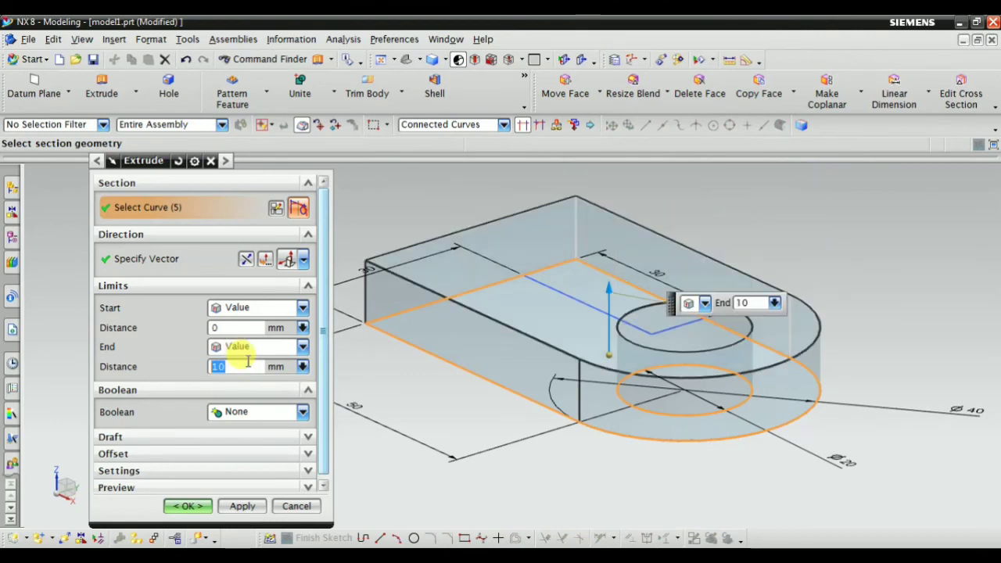
{"action": "left_click", "coordinate": [242, 506]}
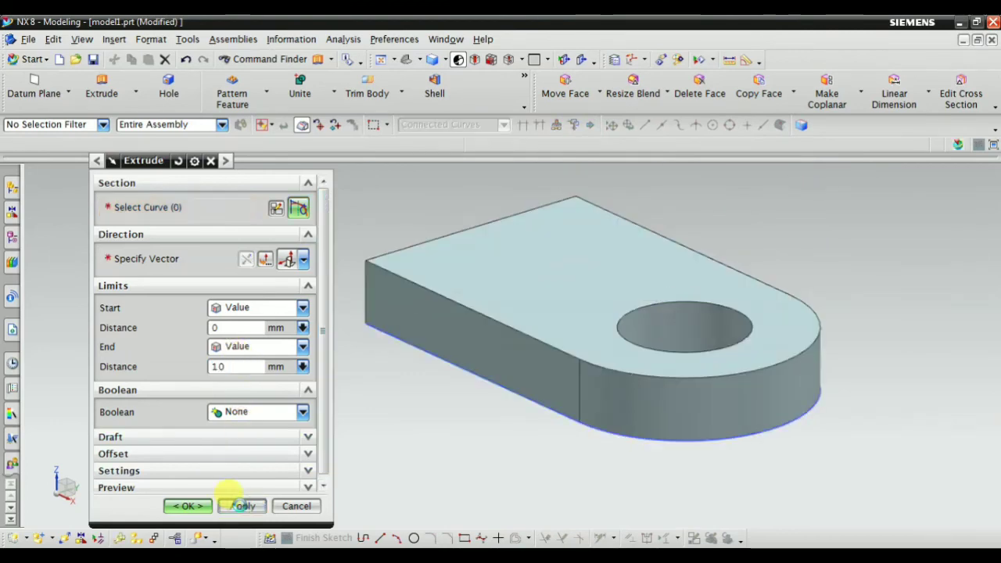
{"action": "left_click", "coordinate": [295, 506]}
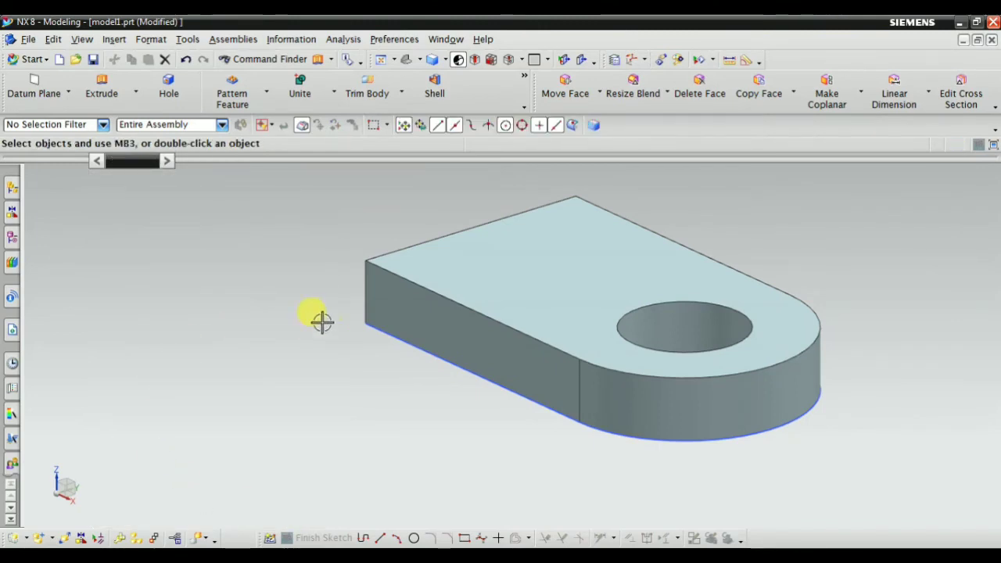
Edit the base plate's extrusion and reverse its direction so the plate extends downward from the sketch plane.
{"action": "right_click", "coordinate": [233, 270]}
{"action": "left_click", "coordinate": [246, 289]}
{"action": "scroll", "coordinate": [614, 284], "scroll_direction": "down", "scroll_amount": 1}
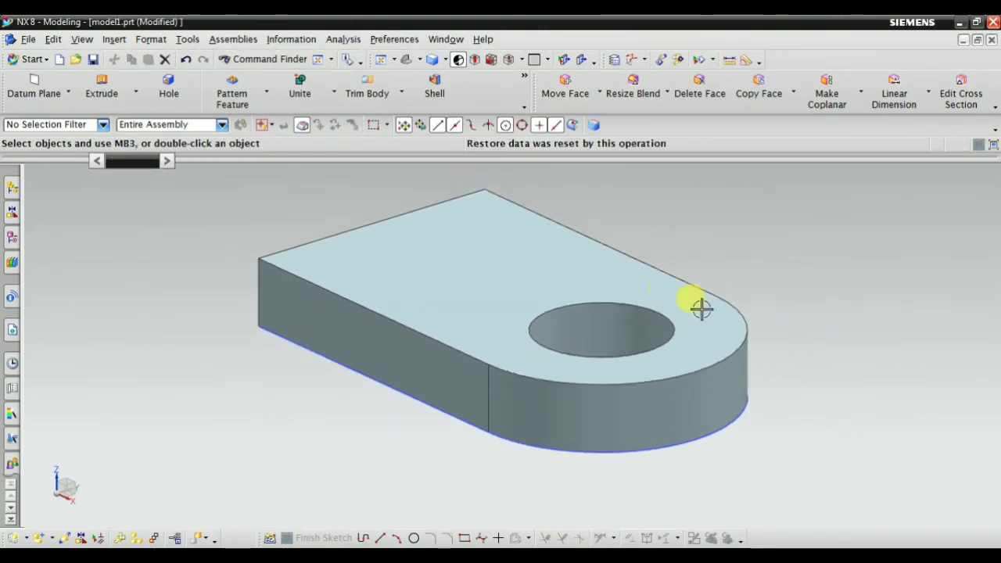
{"action": "scroll", "coordinate": [683, 333], "scroll_direction": "down", "scroll_amount": 2}
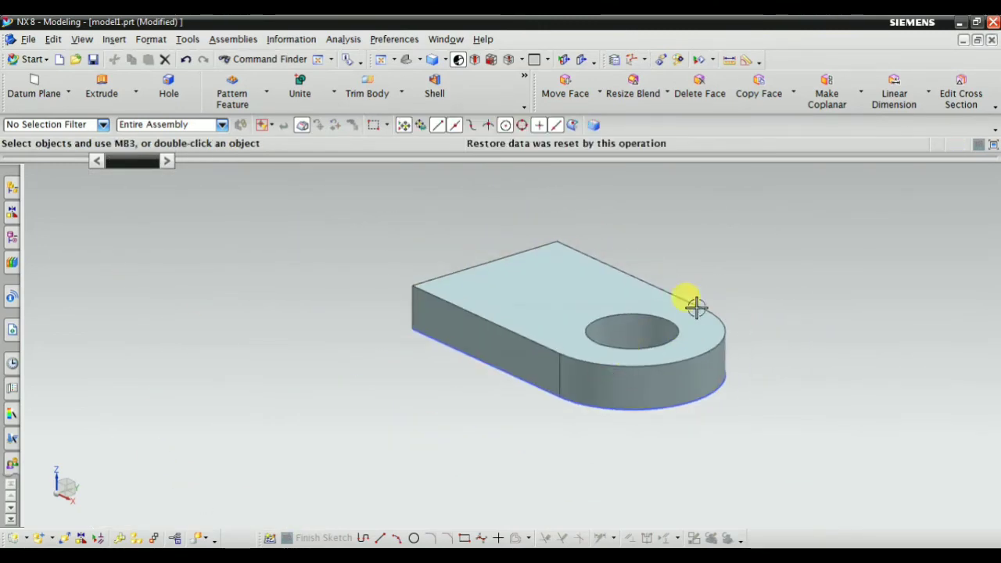
{"action": "left_click", "coordinate": [11, 237]}
{"action": "left_click", "coordinate": [96, 388]}
{"action": "double_click", "coordinate": [96, 389]}
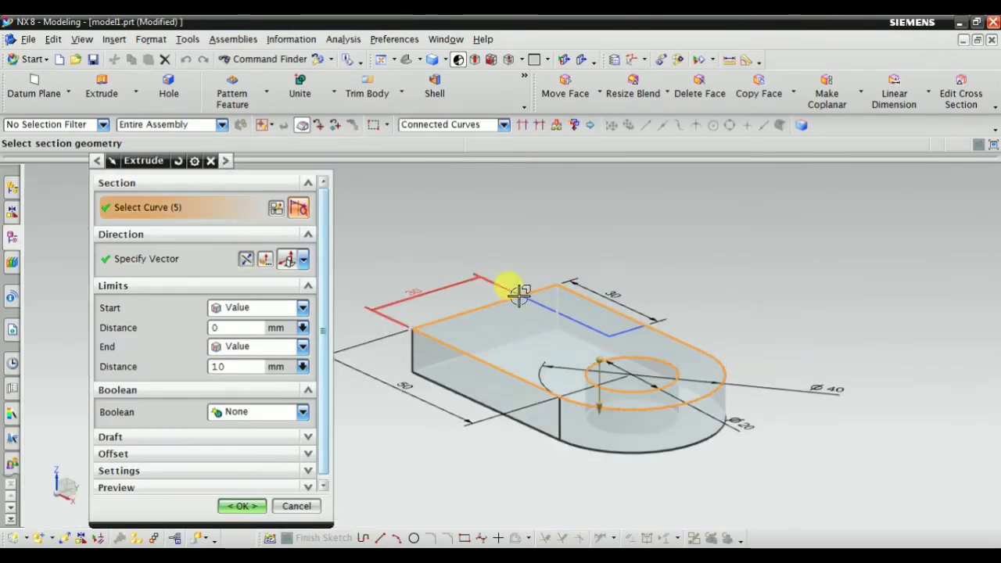
{"action": "left_click", "coordinate": [243, 505]}
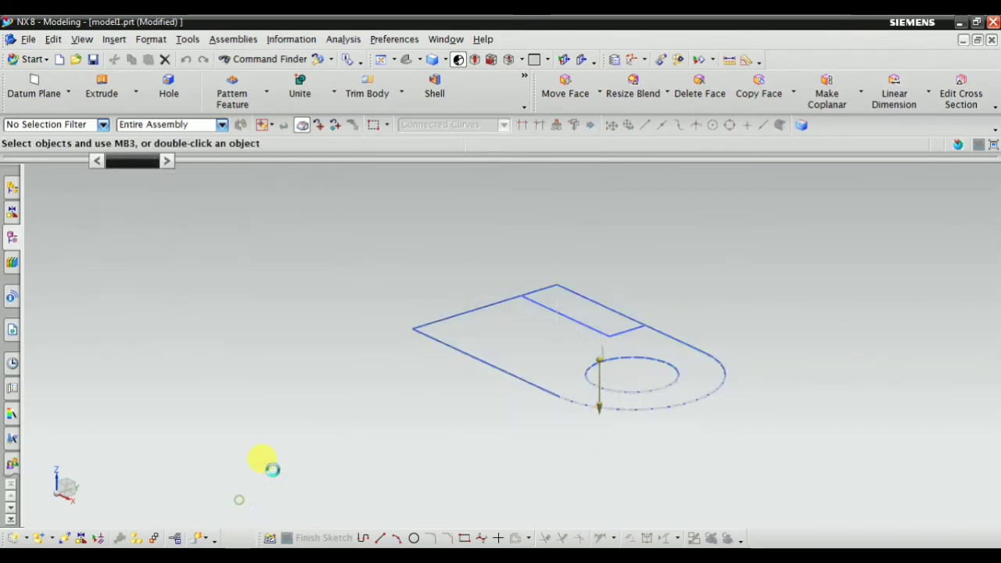
{"action": "right_click", "coordinate": [209, 258]}
{"action": "left_click", "coordinate": [229, 283]}
{"action": "left_click", "coordinate": [362, 328]}
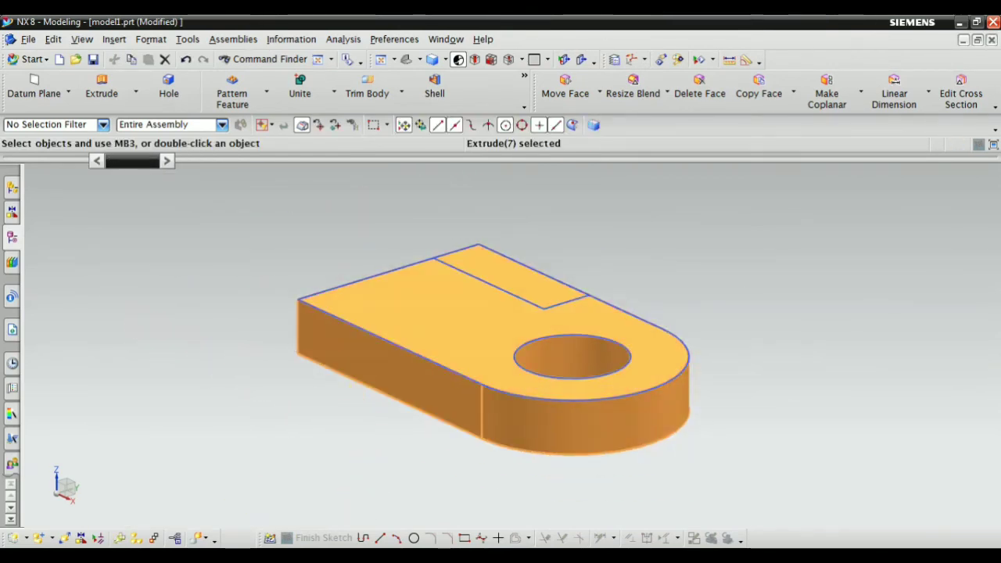
Reopen the base sketch and Quick Extend the L-shaped profile's vertical leg to the opposite straight edge, finishing the sketch.
{"action": "left_click", "coordinate": [323, 534]}
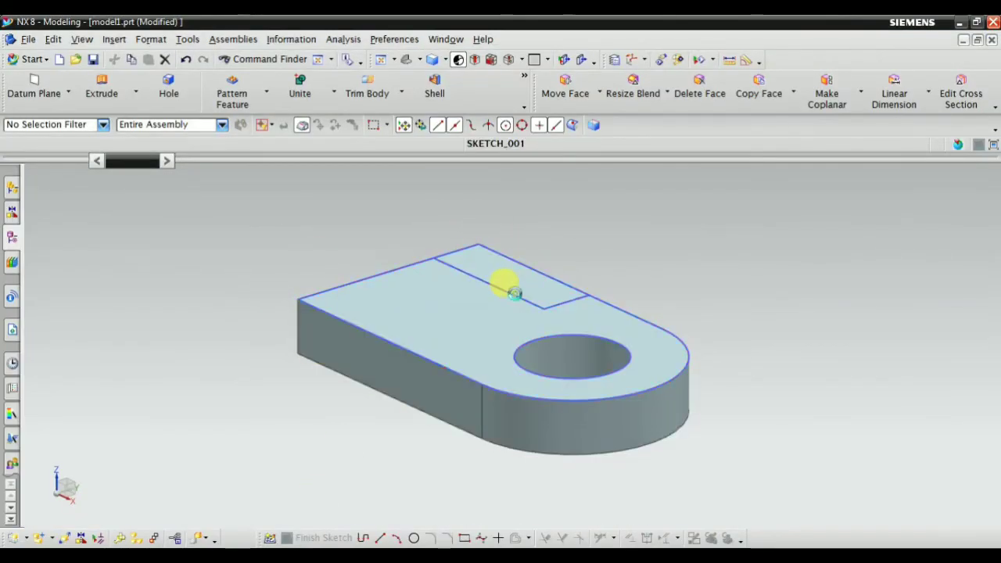
{"action": "double_click", "coordinate": [514, 293]}
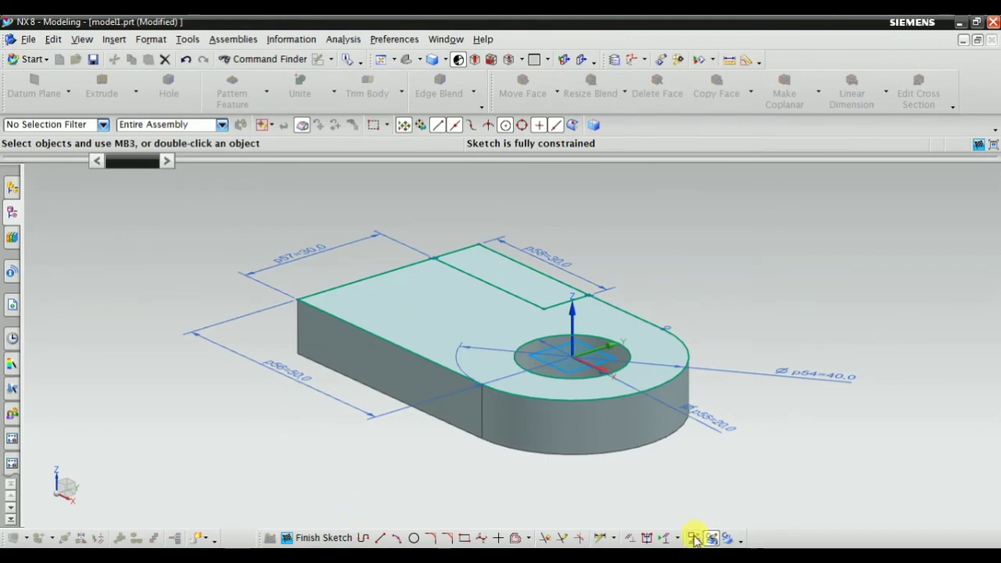
{"action": "left_click", "coordinate": [694, 540]}
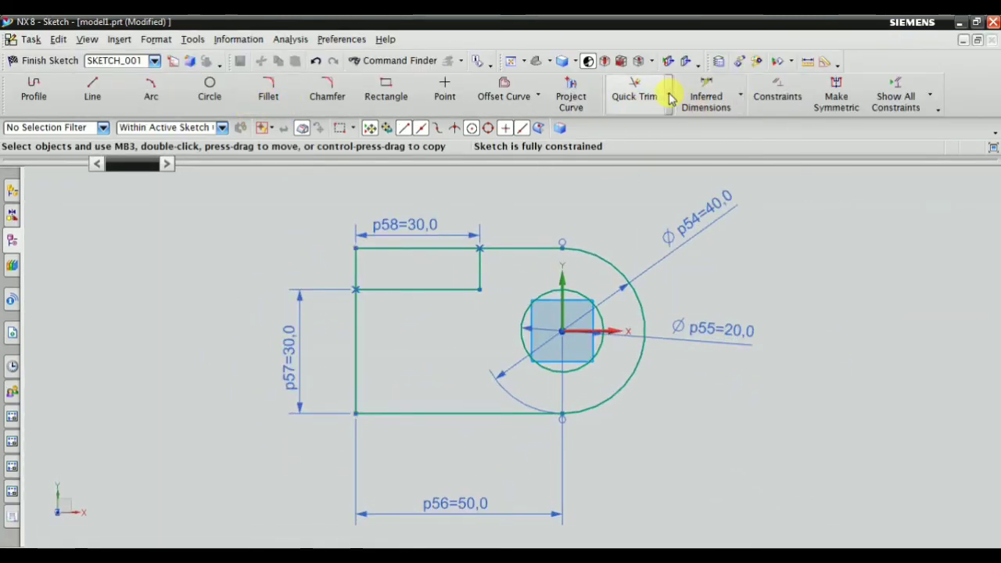
{"action": "left_click", "coordinate": [669, 98]}
{"action": "left_click", "coordinate": [665, 142]}
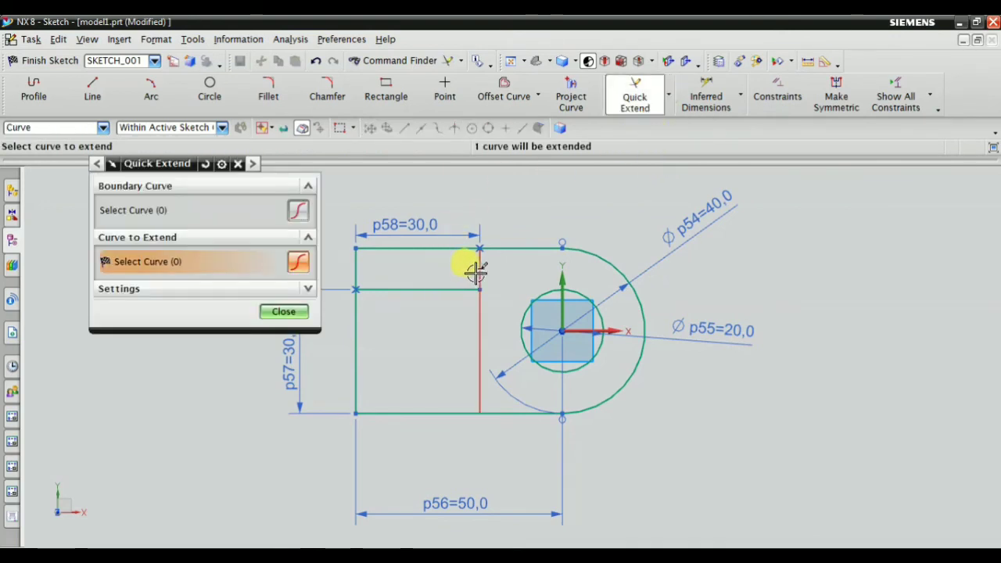
{"action": "left_click", "coordinate": [477, 271]}
{"action": "key", "text": "Escape"}
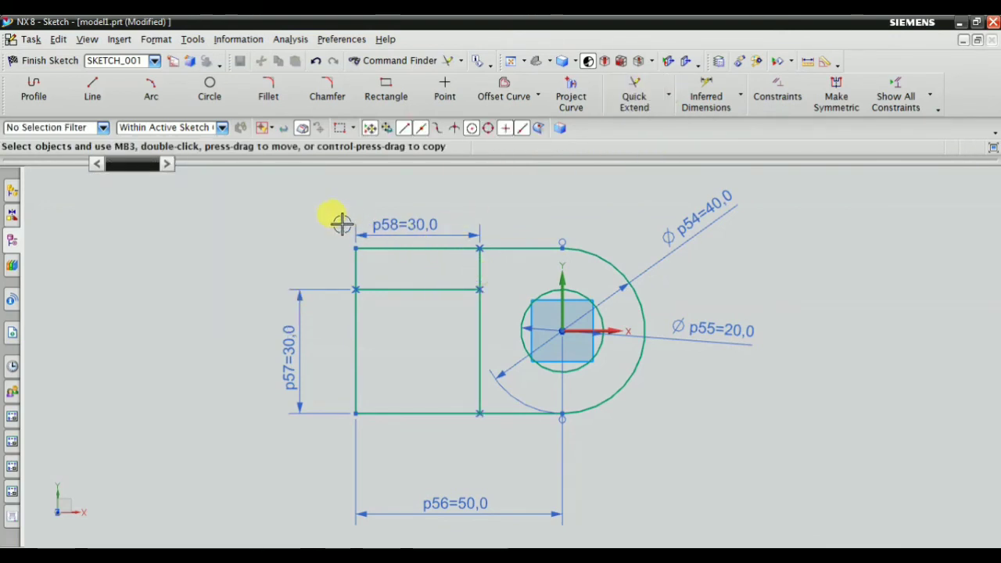
{"action": "left_click", "coordinate": [47, 62]}
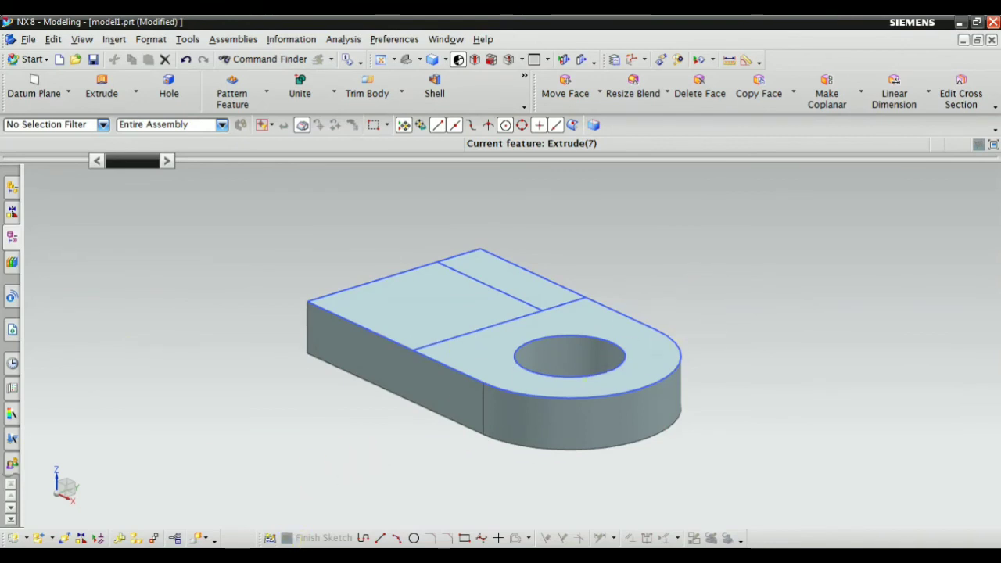
Recheck drawing 27, and in NX extrude the rectangle's four boundary lines on the base plate upward by 20 mm with Boolean Unite.
{"action": "key", "text": "alt+Tab"}
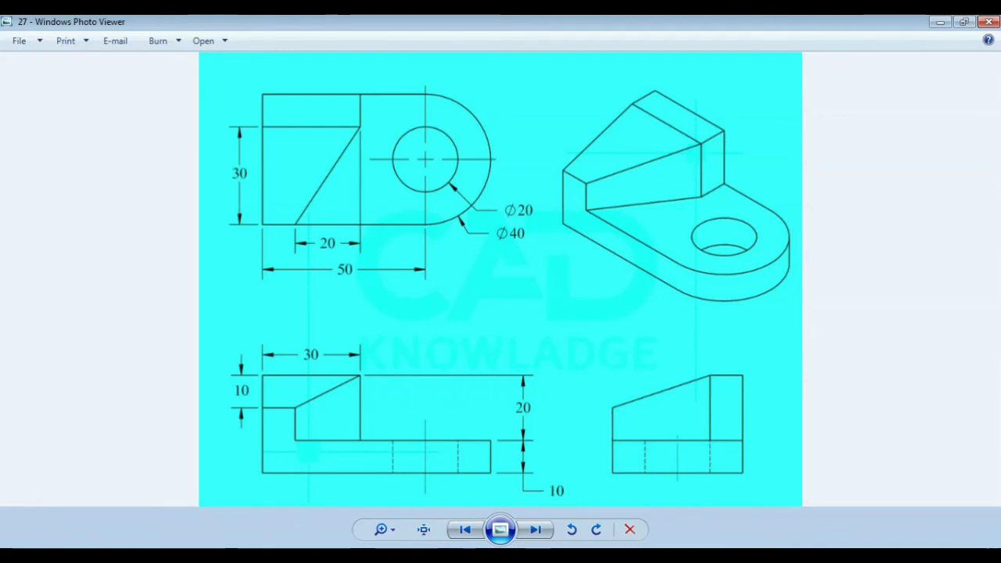
{"action": "key", "text": "alt+Tab"}
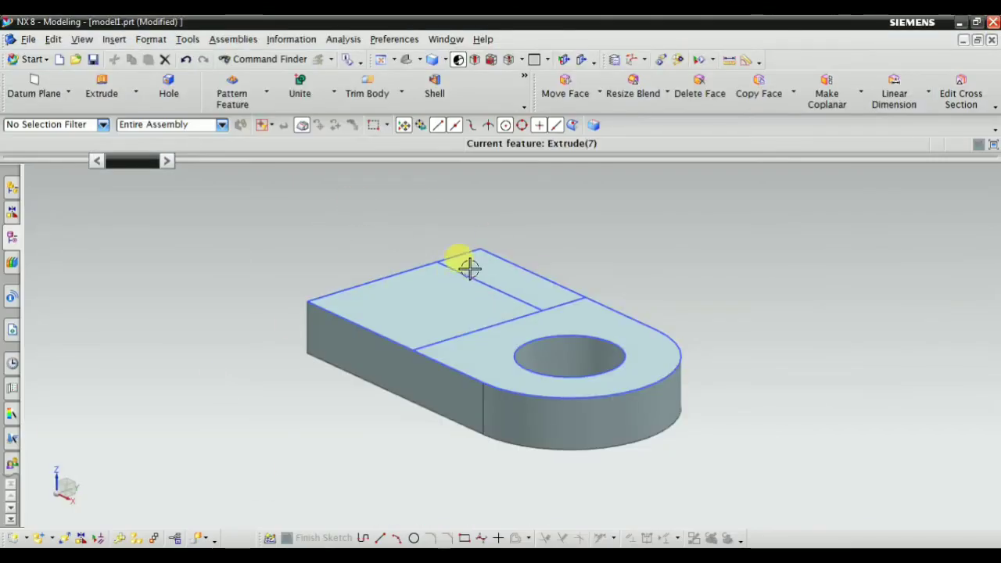
{"action": "left_click", "coordinate": [100, 87]}
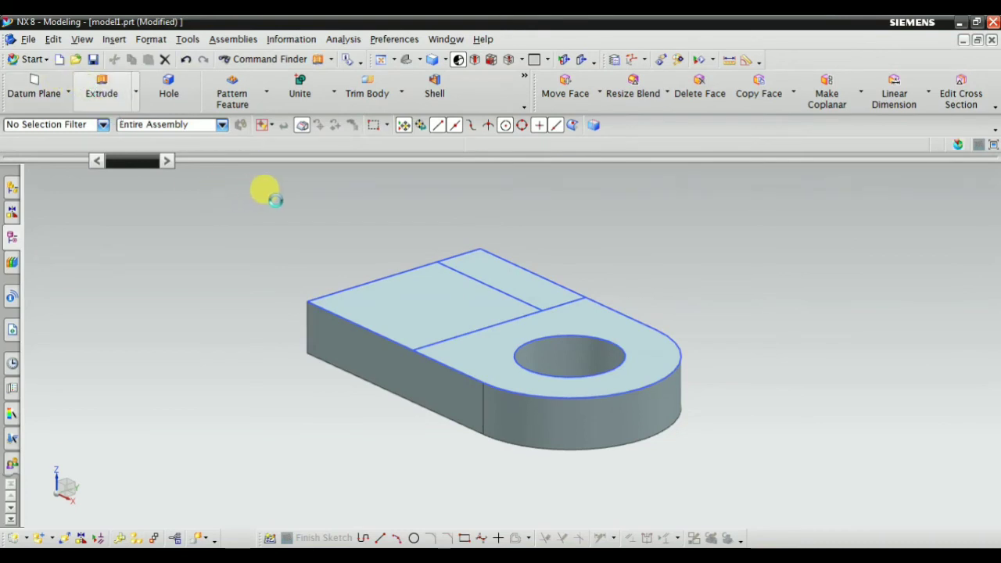
{"action": "scroll", "coordinate": [514, 310], "scroll_direction": "down", "scroll_amount": 1}
{"action": "scroll", "coordinate": [408, 279], "scroll_direction": "up", "scroll_amount": 1}
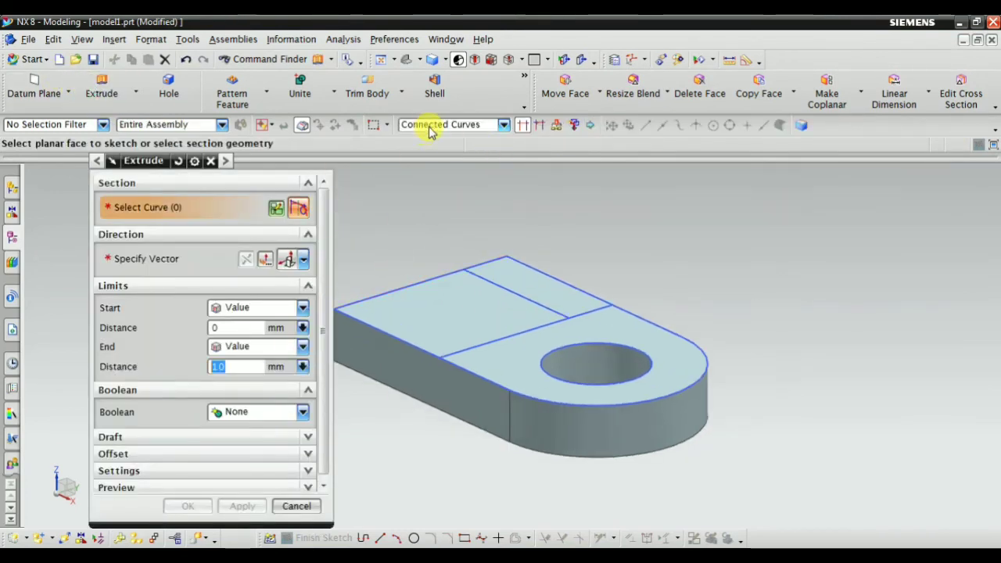
{"action": "left_click", "coordinate": [420, 277]}
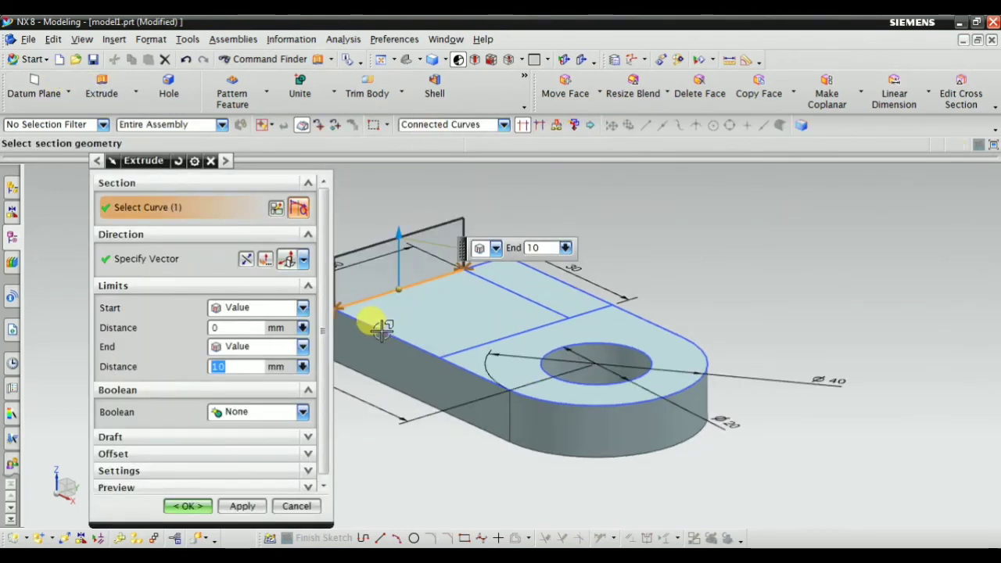
{"action": "left_click", "coordinate": [382, 330]}
{"action": "left_click", "coordinate": [488, 341]}
{"action": "scroll", "coordinate": [602, 286], "scroll_direction": "up", "scroll_amount": 3}
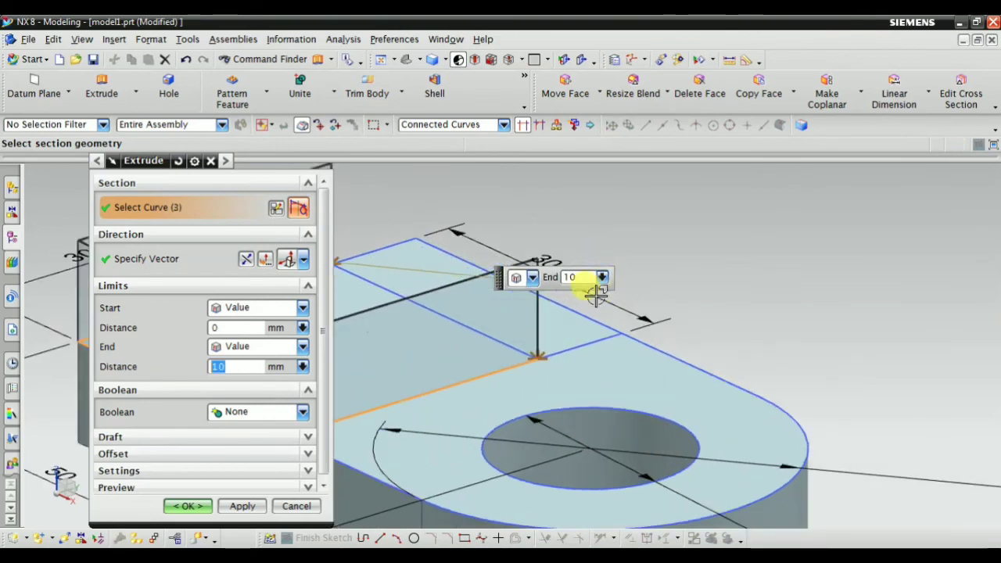
{"action": "scroll", "coordinate": [583, 336], "scroll_direction": "up", "scroll_amount": 1}
{"action": "left_click", "coordinate": [574, 348]}
{"action": "left_click", "coordinate": [552, 293]}
{"action": "scroll", "coordinate": [548, 296], "scroll_direction": "down", "scroll_amount": 2}
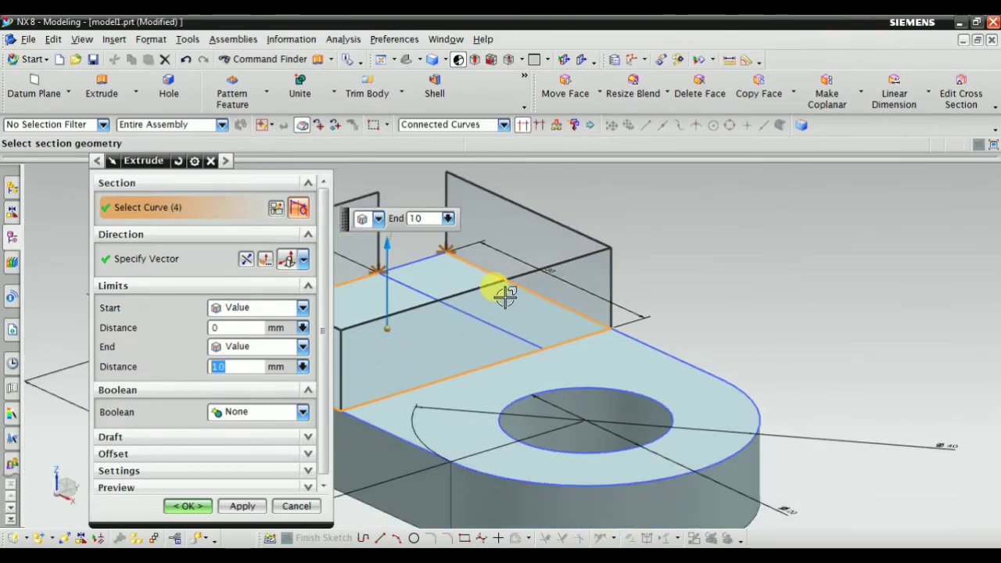
{"action": "scroll", "coordinate": [485, 281], "scroll_direction": "up", "scroll_amount": 2}
{"action": "scroll", "coordinate": [496, 258], "scroll_direction": "down", "scroll_amount": 5}
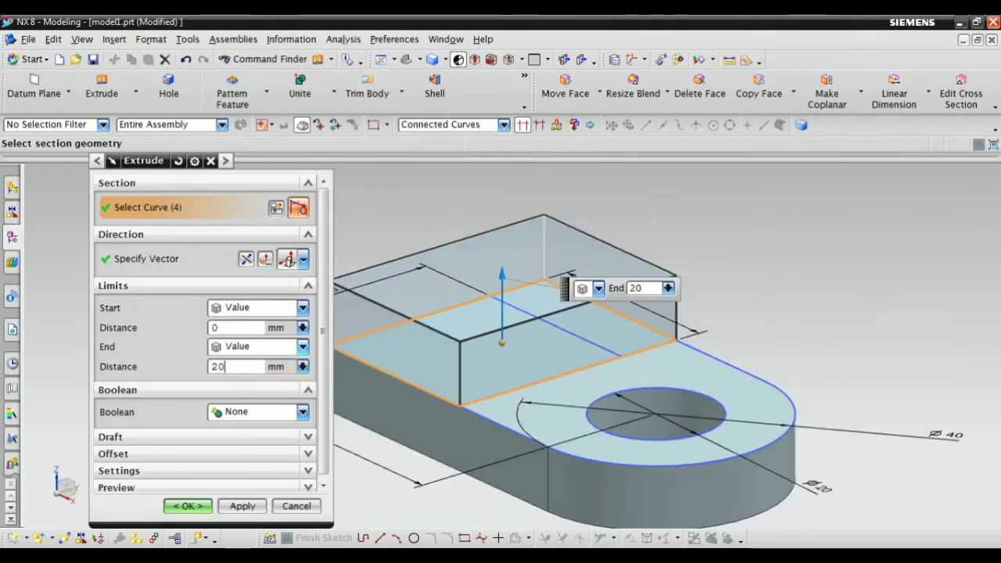
{"action": "scroll", "coordinate": [475, 342], "scroll_direction": "down", "scroll_amount": 3}
{"action": "left_click", "coordinate": [266, 412]}
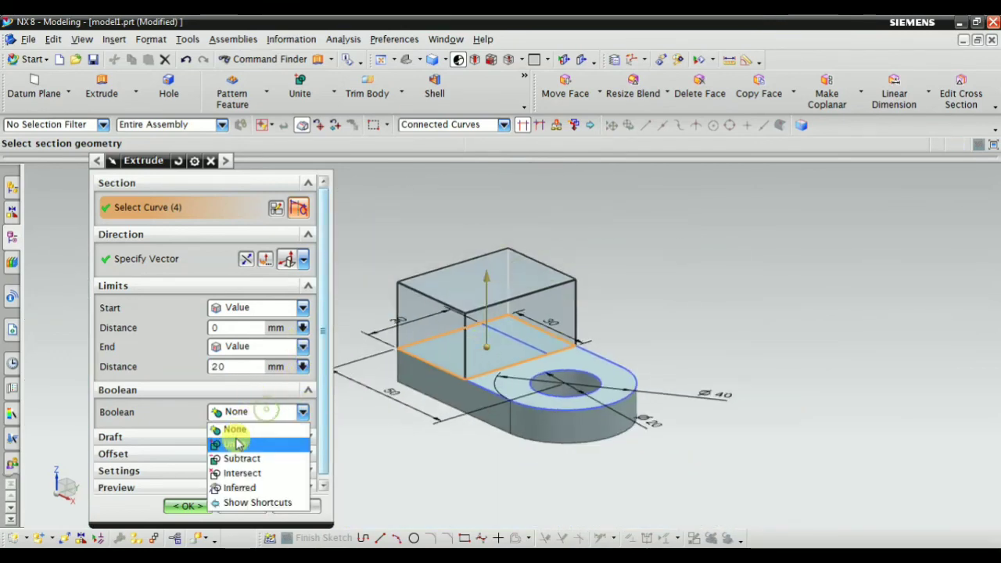
{"action": "left_click", "coordinate": [237, 432]}
{"action": "left_click", "coordinate": [176, 506]}
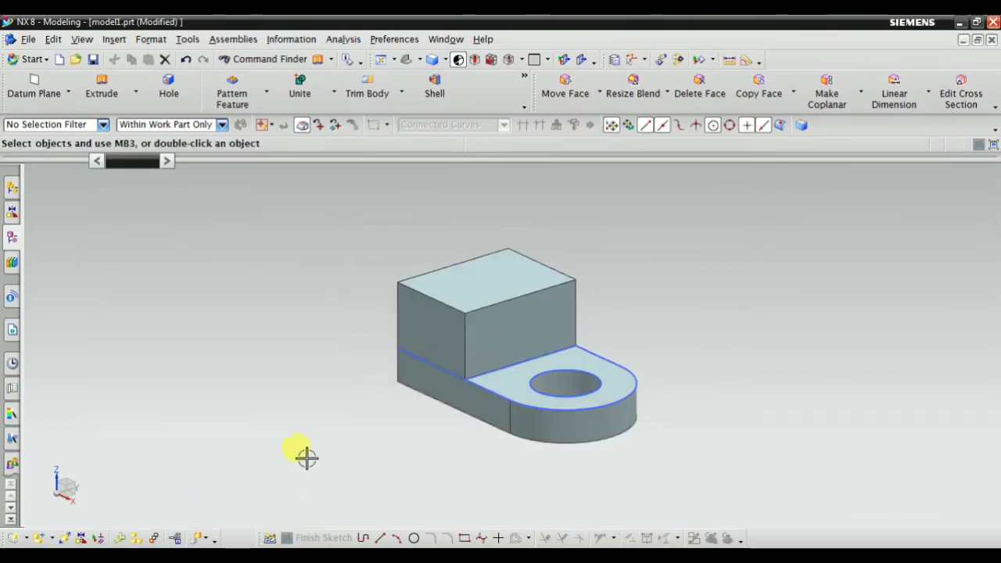
{"action": "left_click", "coordinate": [125, 309]}
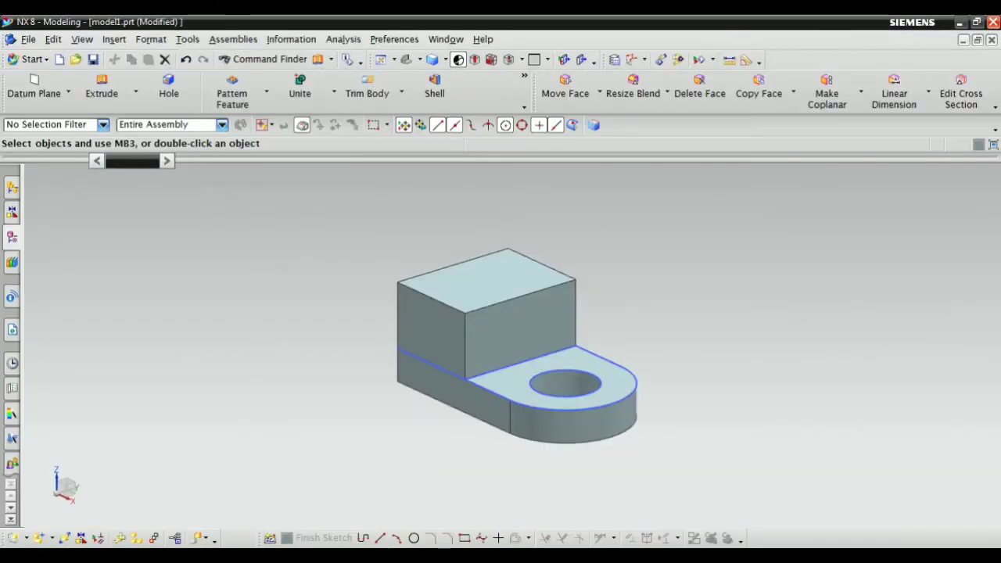
Chamfer the block's front top edge asymmetrically with distances 10 mm and 30 mm and reversed direction, checking the sizes against drawing 27.
{"action": "scroll", "coordinate": [226, 326], "scroll_direction": "up", "scroll_amount": 2}
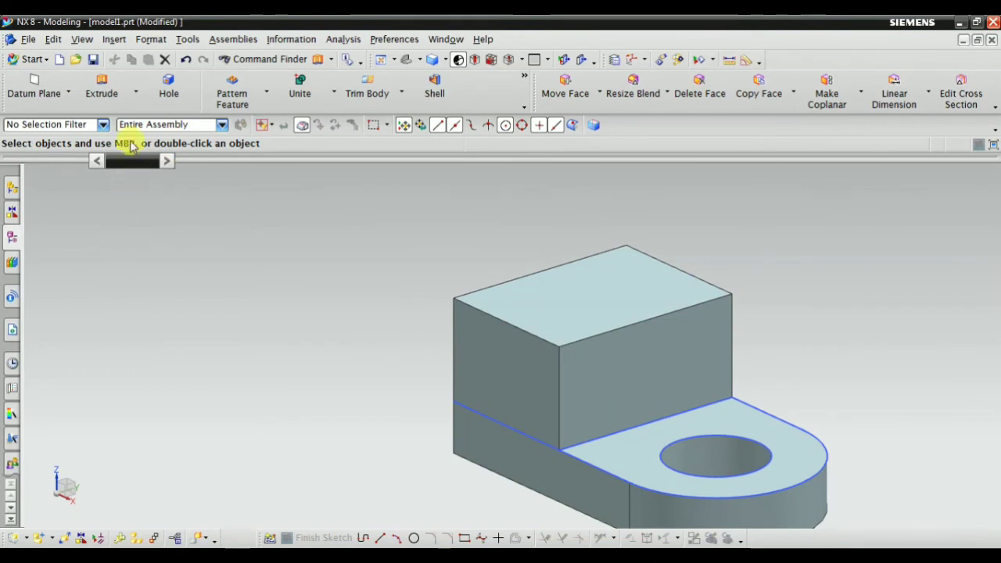
{"action": "left_click", "coordinate": [122, 42]}
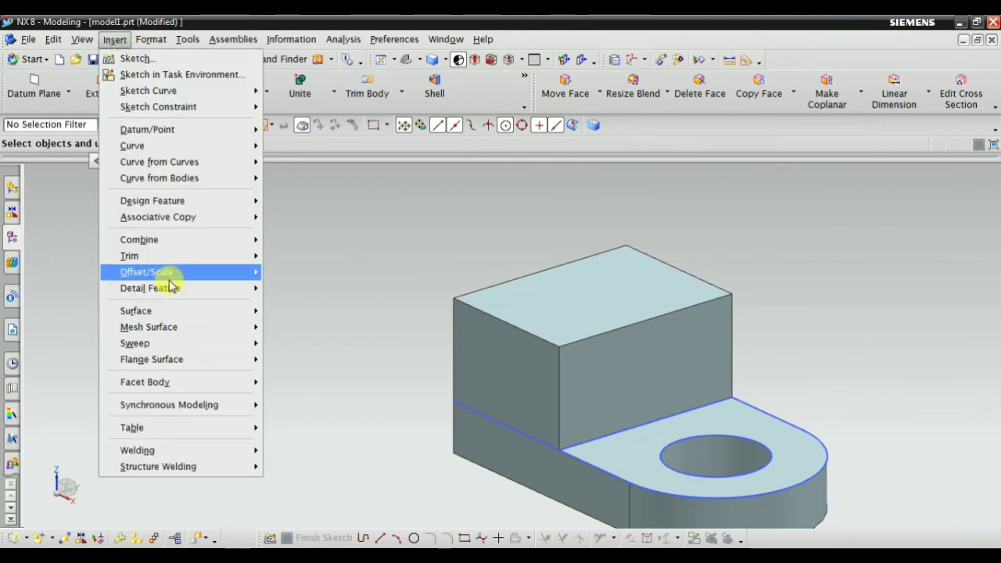
{"action": "mouse_move", "coordinate": [165, 287]}
{"action": "left_click", "coordinate": [302, 426]}
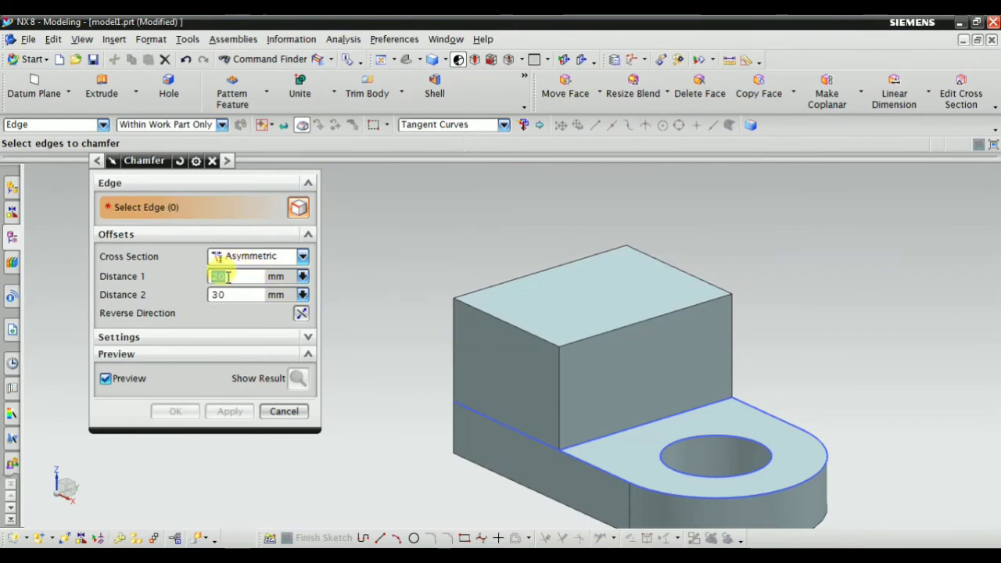
{"action": "left_click", "coordinate": [238, 254]}
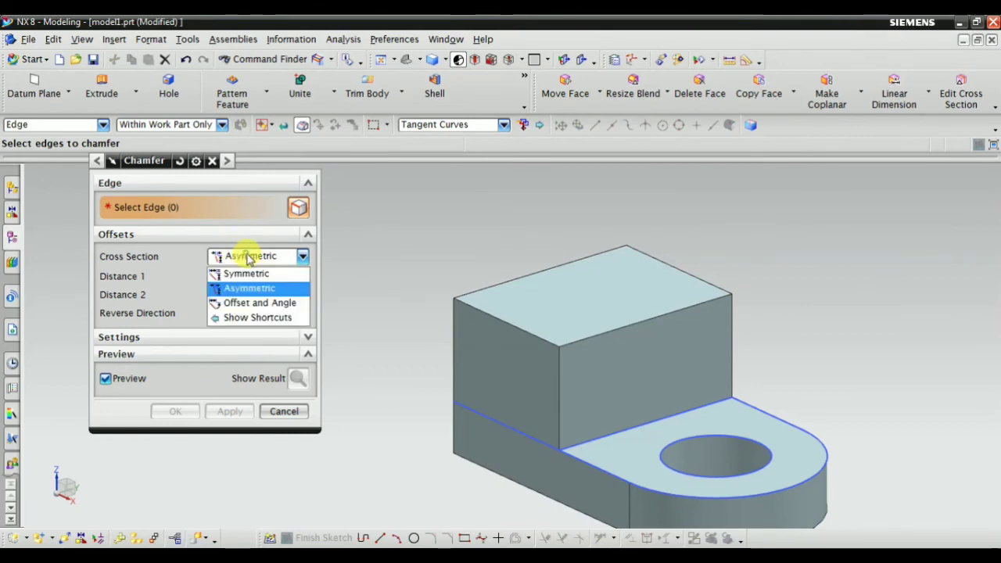
{"action": "left_click", "coordinate": [234, 286]}
{"action": "type", "text": "10"}
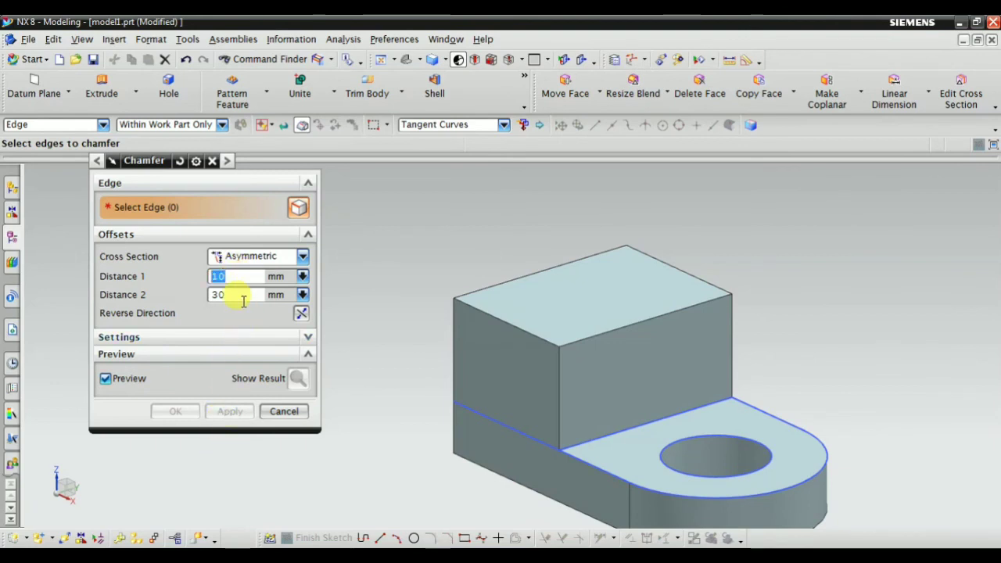
{"action": "left_click", "coordinate": [308, 539]}
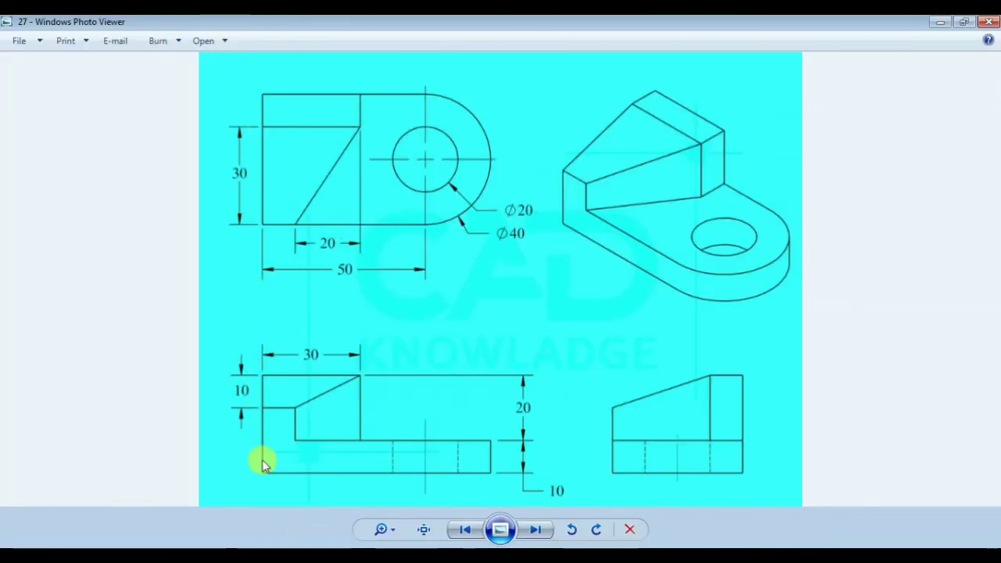
{"action": "left_click", "coordinate": [273, 543]}
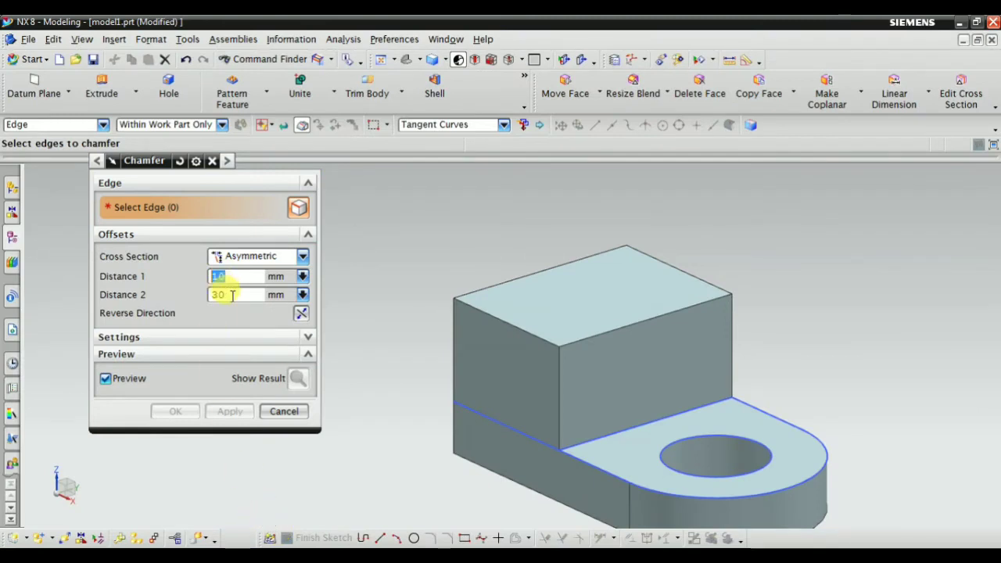
{"action": "left_click", "coordinate": [491, 313]}
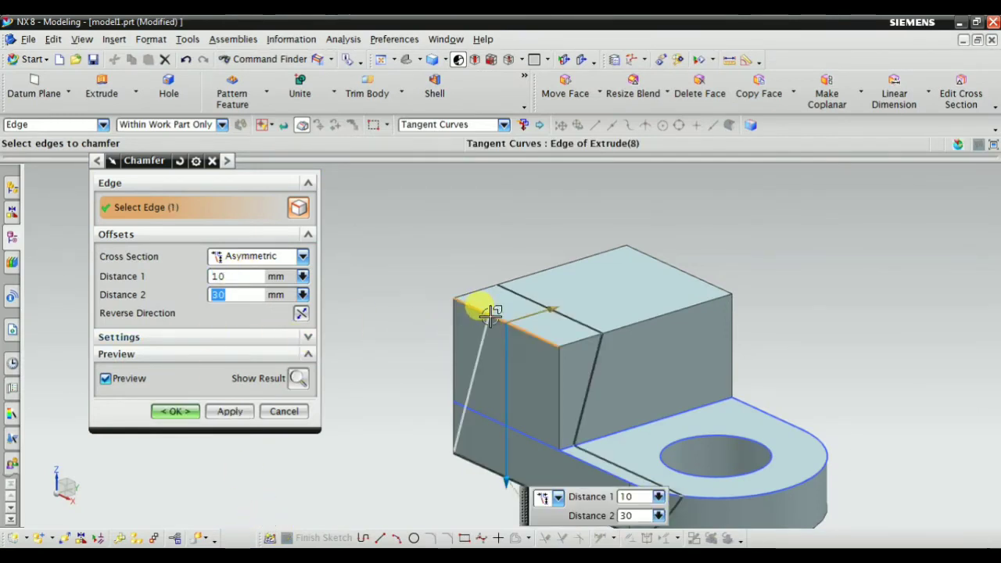
{"action": "left_click", "coordinate": [301, 312]}
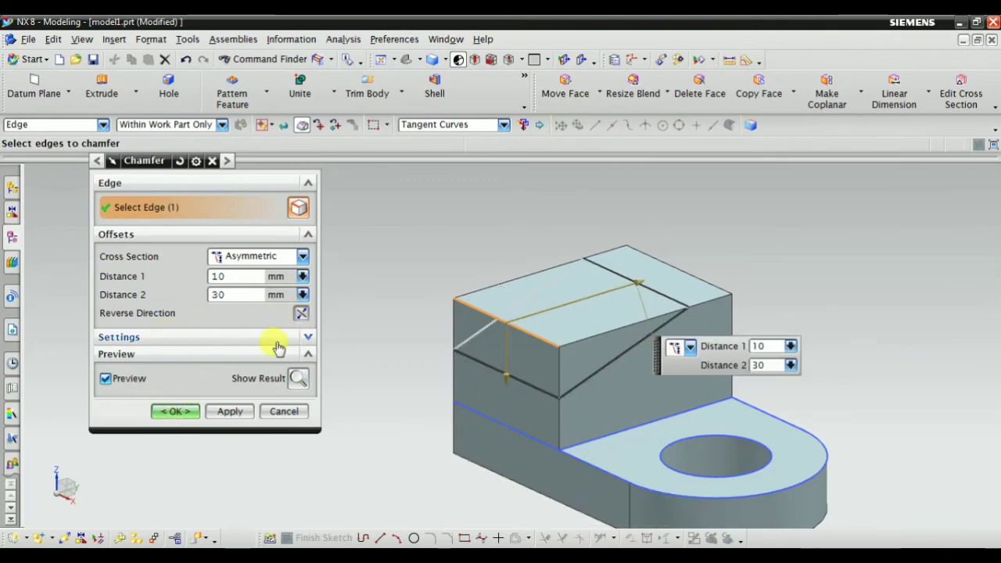
{"action": "left_click", "coordinate": [298, 379]}
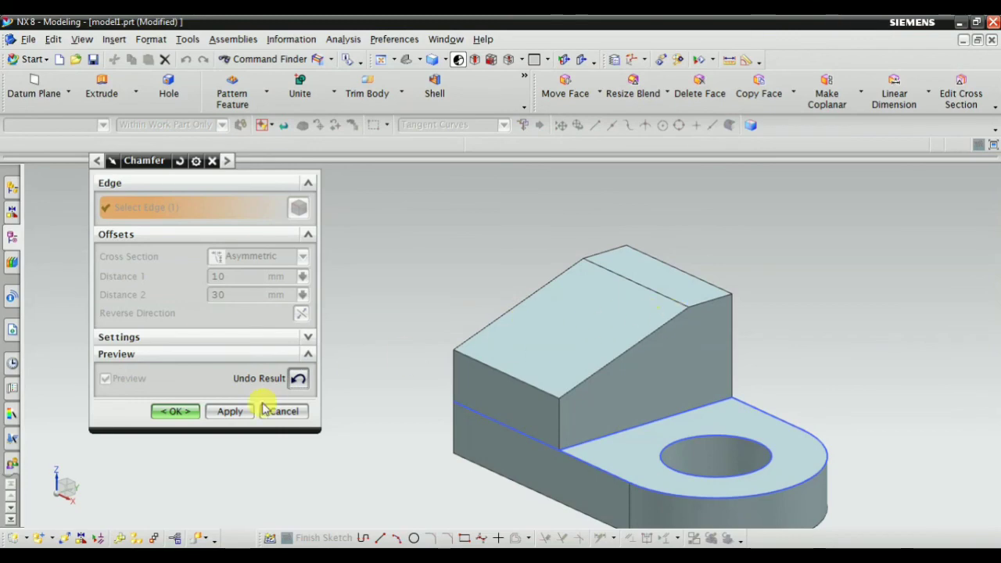
{"action": "left_click", "coordinate": [229, 411]}
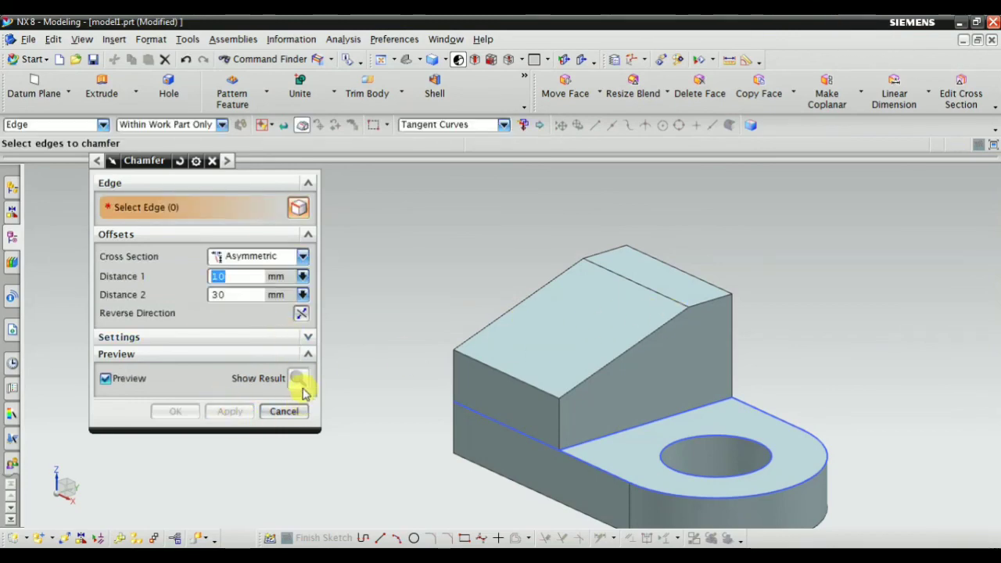
{"action": "left_click", "coordinate": [277, 413]}
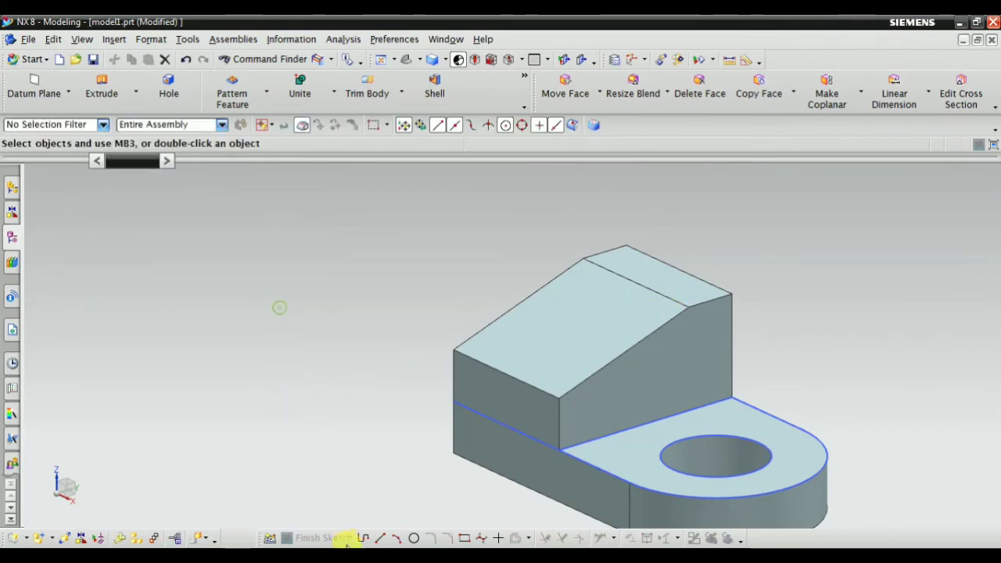
Recheck drawing 27, and chamfer the block's front vertical edge facing the hole asymmetrically at 20 mm and 30 mm with the direction reversed.
{"action": "left_click", "coordinate": [302, 545]}
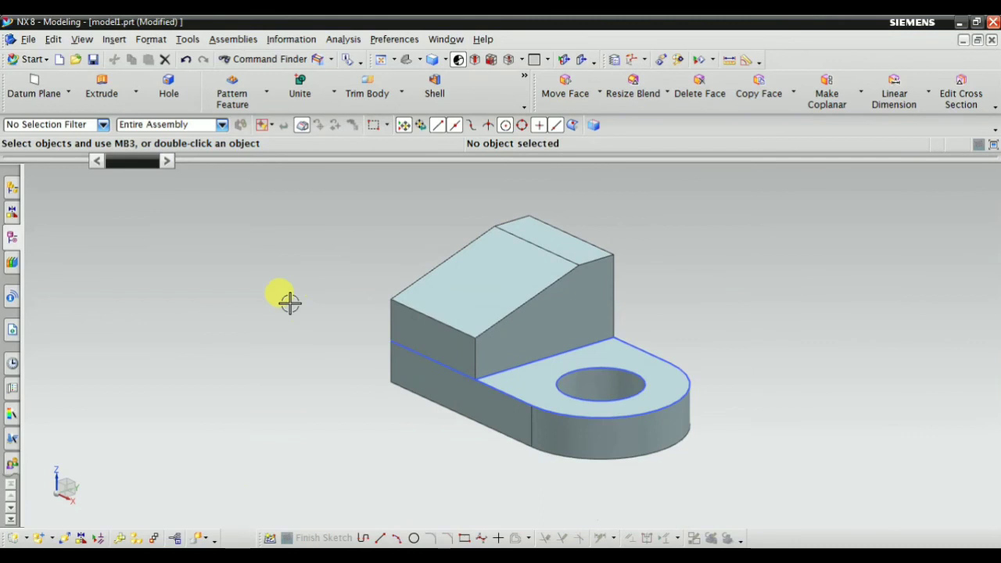
{"action": "right_click", "coordinate": [203, 231]}
{"action": "mouse_move", "coordinate": [299, 404]}
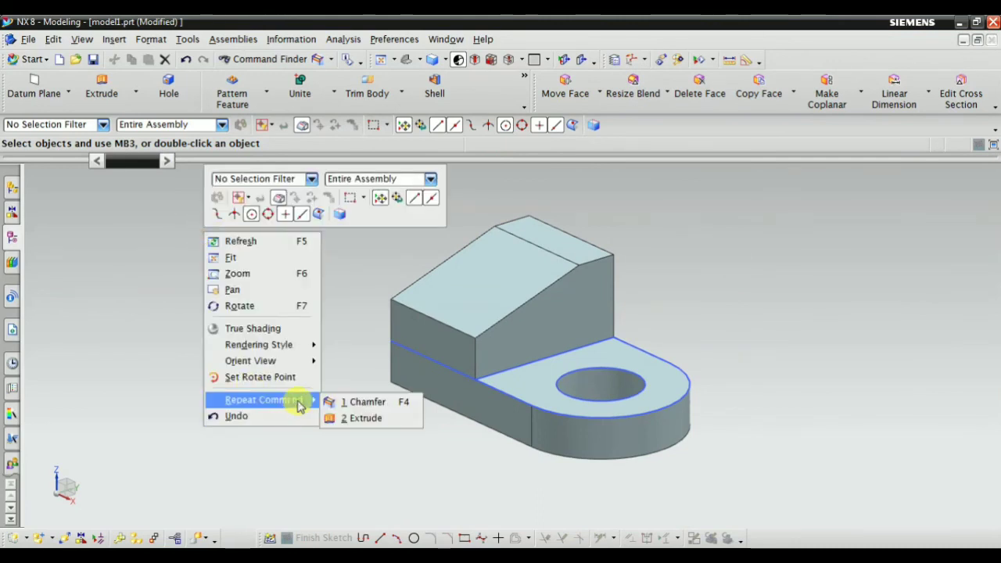
{"action": "left_click", "coordinate": [364, 401]}
{"action": "scroll", "coordinate": [412, 315], "scroll_direction": "up", "scroll_amount": 2}
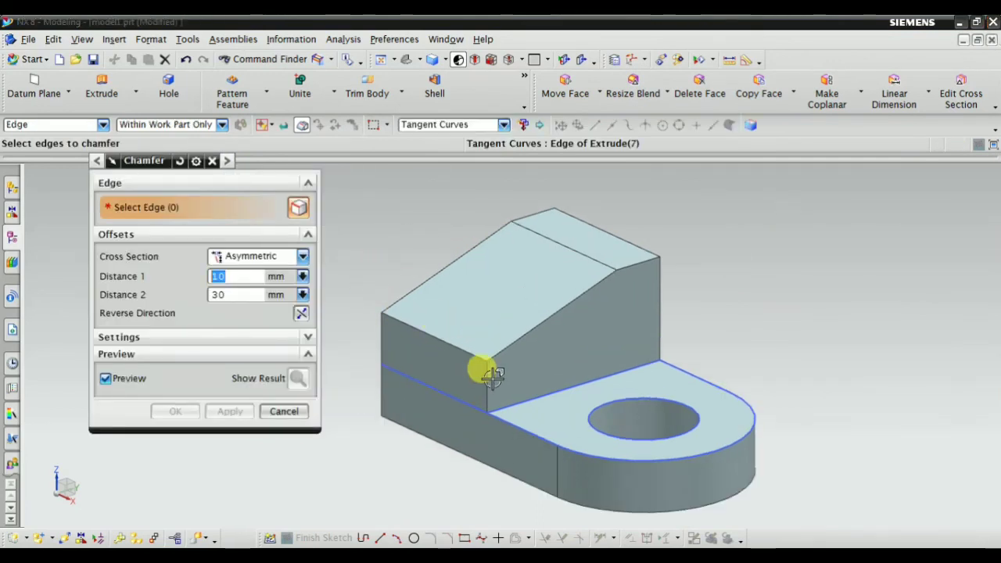
{"action": "left_click", "coordinate": [478, 372]}
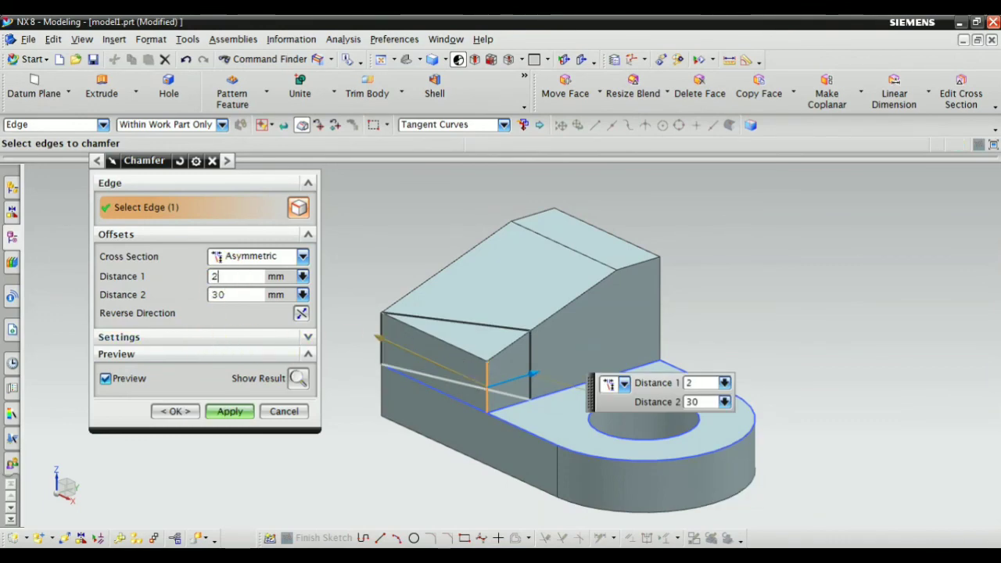
{"action": "key", "text": "Return"}
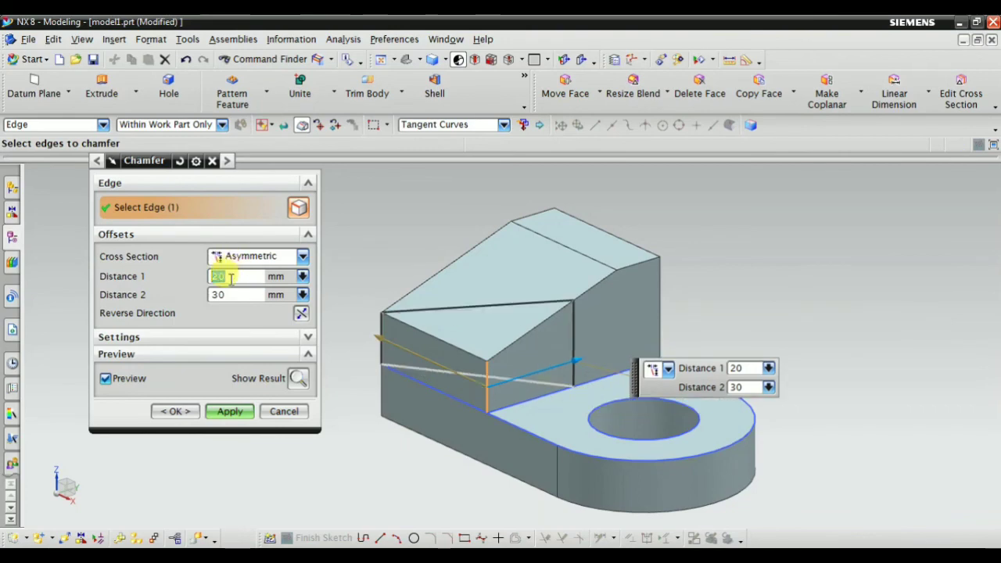
{"action": "left_click", "coordinate": [301, 313]}
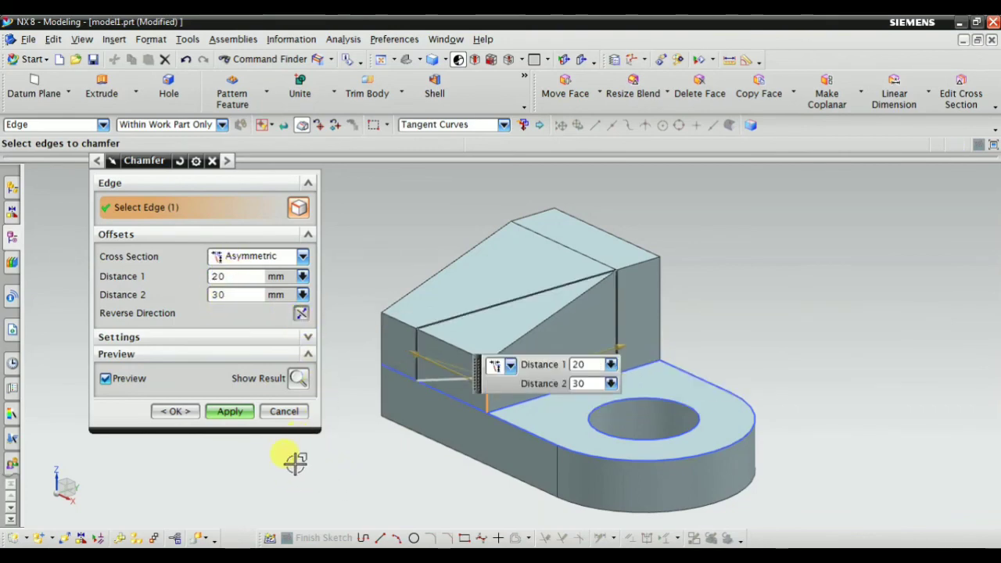
{"action": "left_click", "coordinate": [298, 378]}
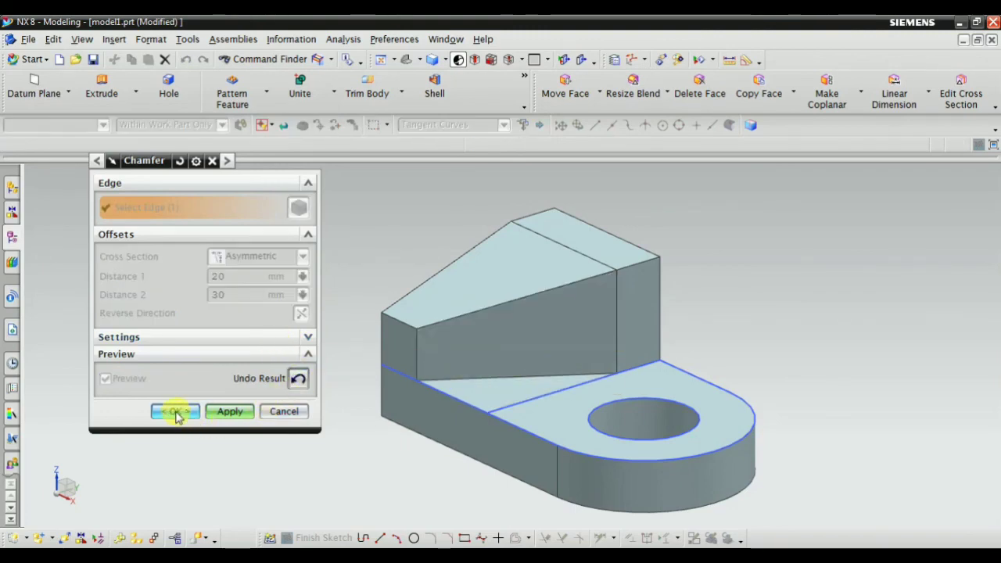
{"action": "left_click", "coordinate": [174, 411]}
Hide the base sketch SKETCH_001 so that only the finished solid is displayed.
{"action": "right_click", "coordinate": [184, 323]}
{"action": "key", "text": "ctrl+f"}
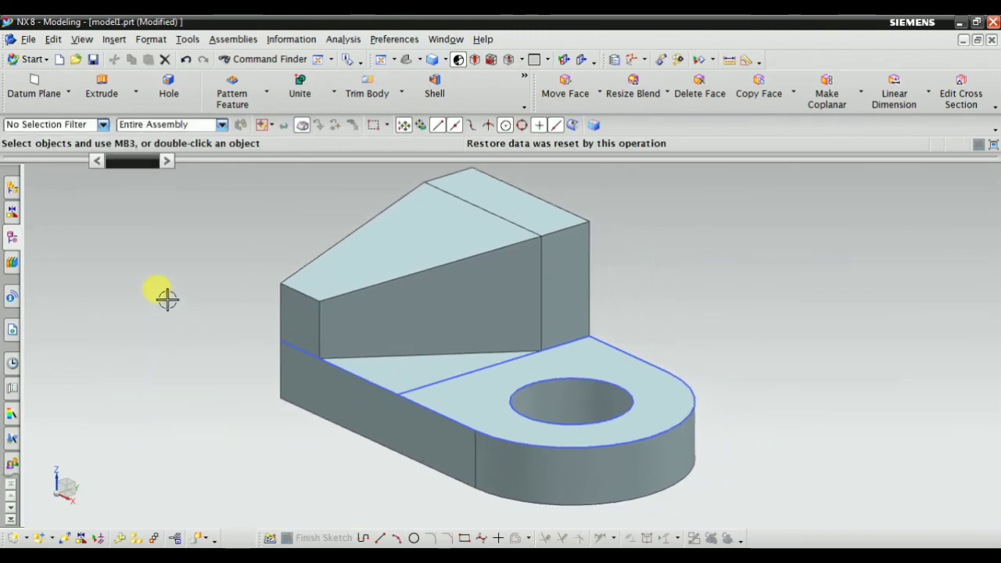
{"action": "left_click", "coordinate": [12, 237]}
{"action": "left_click", "coordinate": [113, 375]}
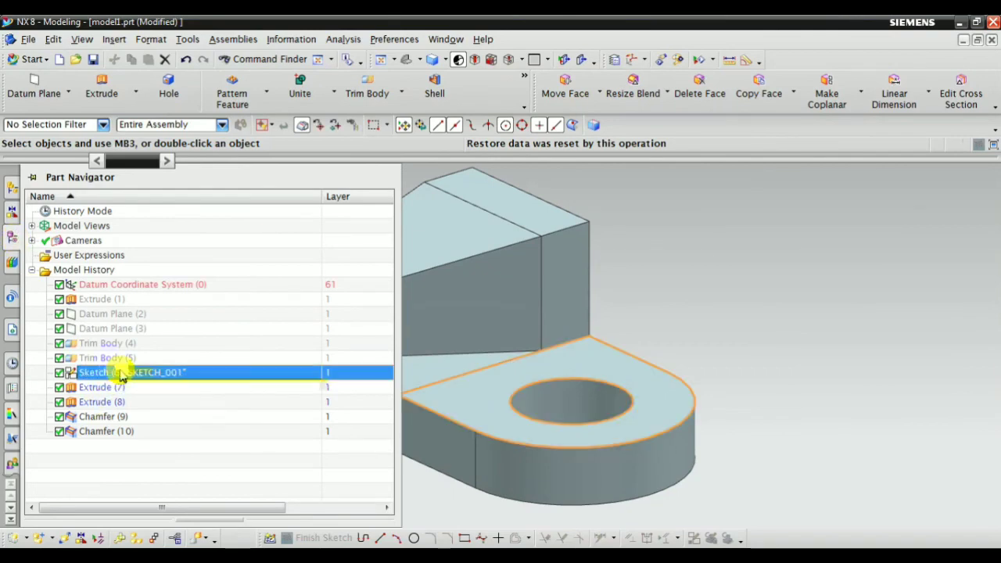
{"action": "right_click", "coordinate": [116, 378]}
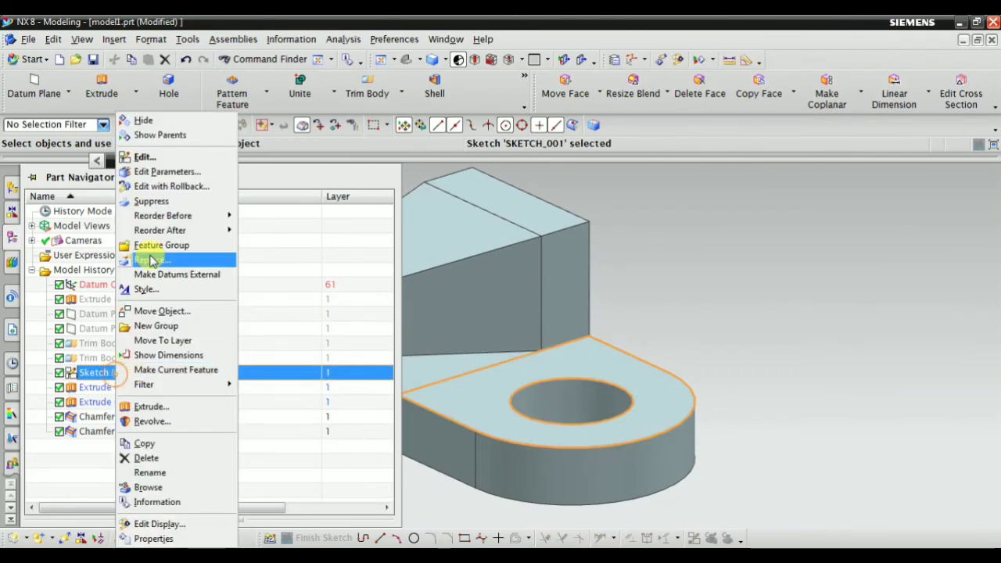
{"action": "left_click", "coordinate": [137, 122]}
{"action": "key", "text": "ctrl+f"}
{"action": "left_click", "coordinate": [757, 226]}
{"action": "scroll", "coordinate": [786, 263], "scroll_direction": "up", "scroll_amount": 2}
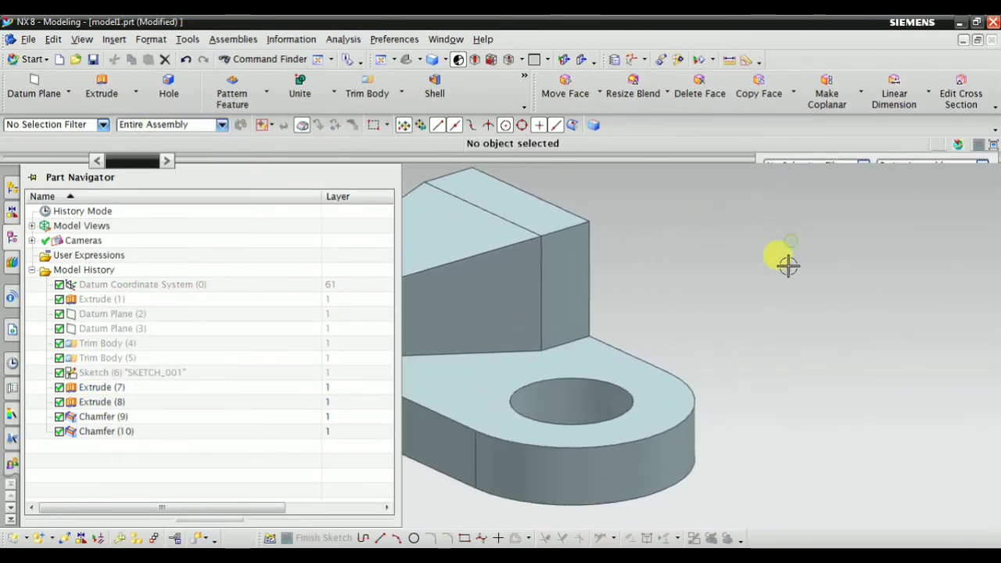
{"action": "mouse_move", "coordinate": [786, 263]}
{"action": "middle_mouse_down"}
{"action": "mouse_move", "coordinate": [760, 302]}
{"action": "mouse_move", "coordinate": [773, 318]}
{"action": "mouse_move", "coordinate": [769, 336]}
{"action": "mouse_move", "coordinate": [737, 308]}
{"action": "mouse_move", "coordinate": [760, 313]}
{"action": "mouse_move", "coordinate": [794, 276]}
{"action": "mouse_move", "coordinate": [813, 313]}
{"action": "mouse_move", "coordinate": [771, 315]}
{"action": "mouse_move", "coordinate": [774, 270]}
{"action": "middle_mouse_up"}
{"action": "middle_click_drag", "start_coordinate": [764, 326], "coordinate": [785, 313]}
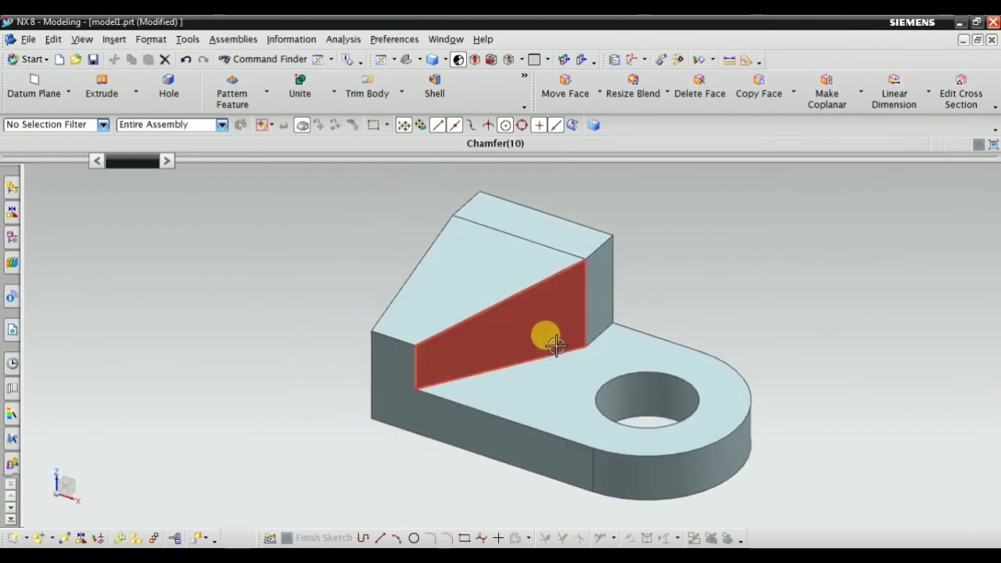
Change the display color of the whole solid body to green, keeping it on layer 1 with no translucency.
{"action": "middle_click_drag", "start_coordinate": [247, 297], "coordinate": [274, 289]}
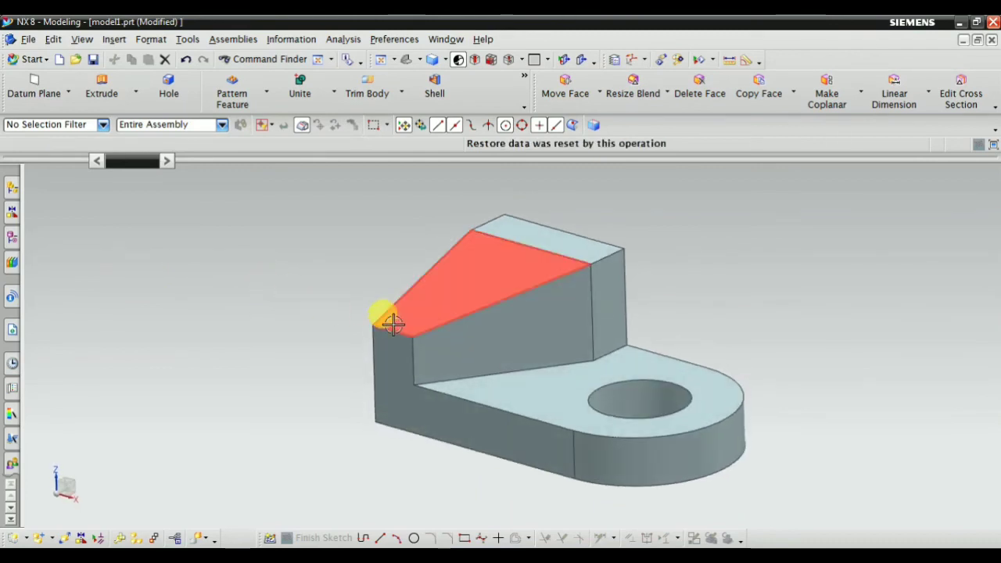
{"action": "mouse_move", "coordinate": [746, 301]}
{"action": "middle_mouse_down"}
{"action": "mouse_move", "coordinate": [717, 309]}
{"action": "mouse_move", "coordinate": [731, 299]}
{"action": "middle_mouse_up"}
{"action": "key", "text": "F8"}
{"action": "right_click", "coordinate": [777, 266]}
{"action": "left_click", "coordinate": [834, 275]}
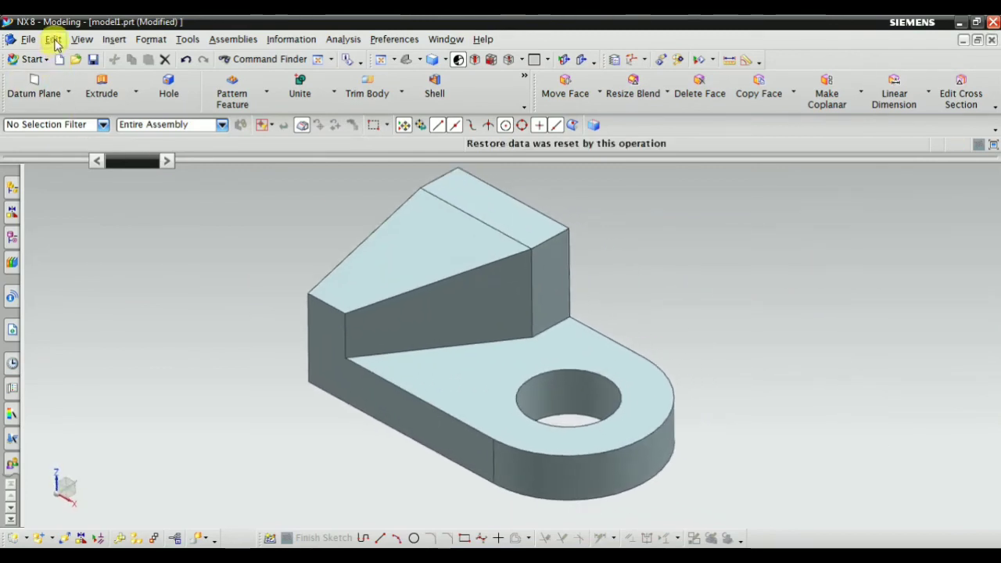
{"action": "left_click", "coordinate": [53, 39]}
{"action": "left_click", "coordinate": [95, 240]}
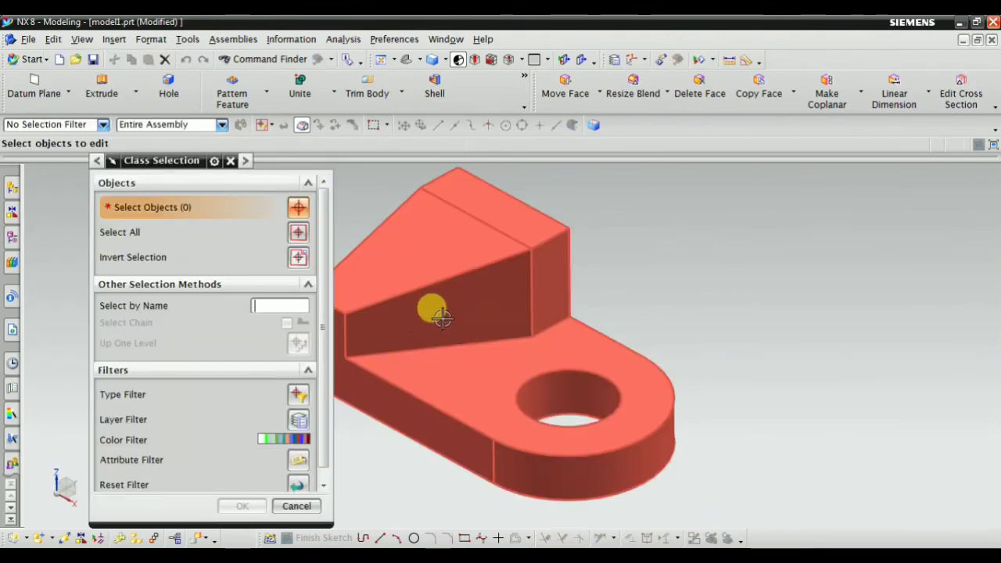
{"action": "left_click", "coordinate": [442, 317]}
{"action": "middle_click", "coordinate": [347, 257]}
{"action": "left_click", "coordinate": [258, 245]}
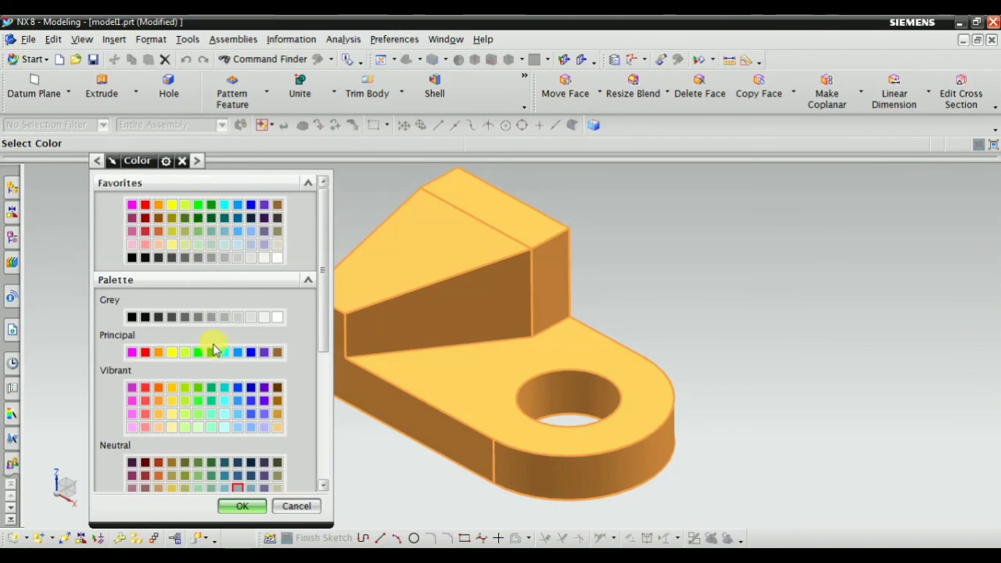
{"action": "middle_click", "coordinate": [351, 379]}
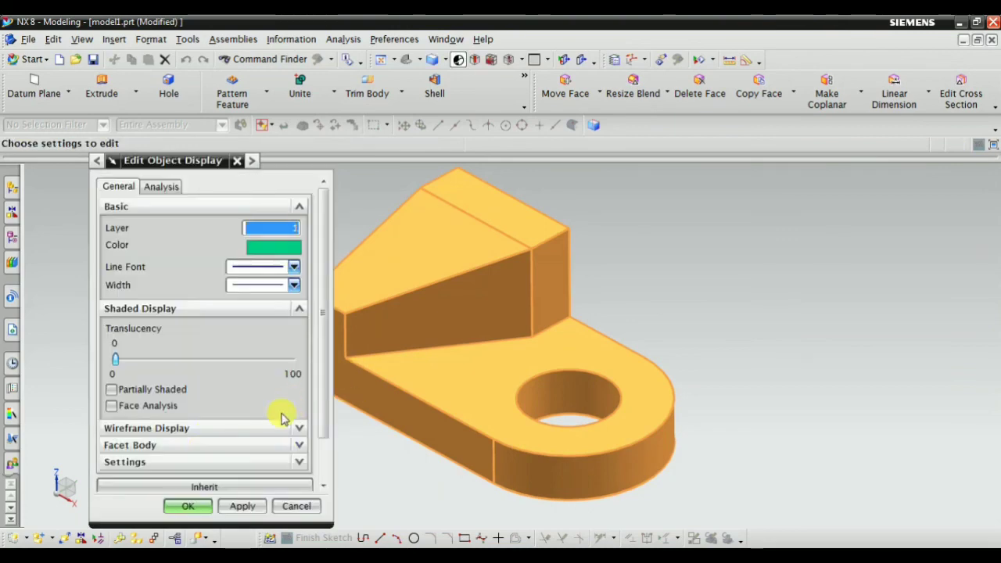
{"action": "left_click", "coordinate": [242, 506]}
{"action": "left_click", "coordinate": [187, 504]}
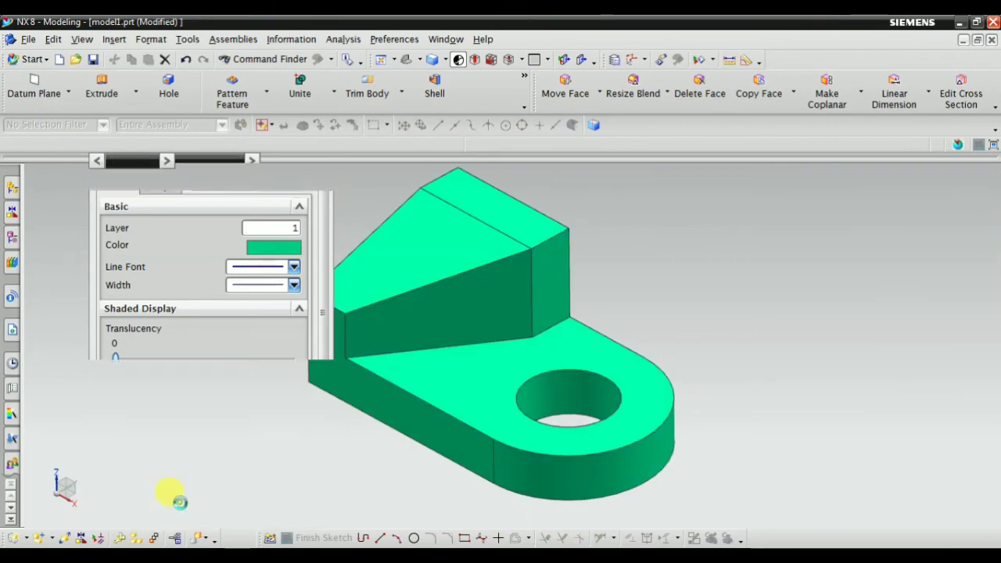
Examine the recolored solid from several angles, including the chamfered block faces and the through hole in the base plate.
{"action": "right_click", "coordinate": [735, 279]}
{"action": "left_click", "coordinate": [762, 304]}
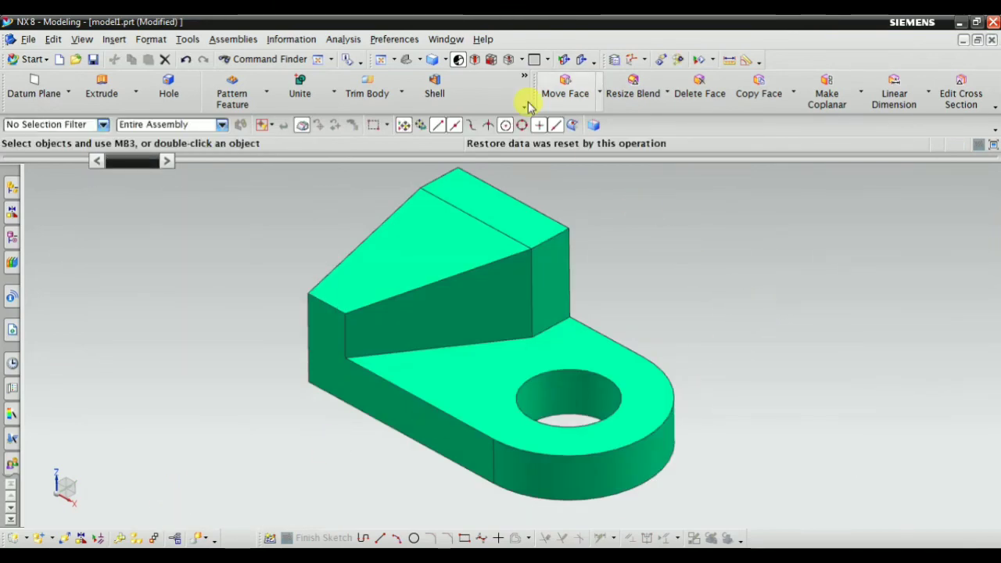
{"action": "left_click", "coordinate": [408, 61]}
{"action": "right_click", "coordinate": [675, 190]}
{"action": "left_click", "coordinate": [787, 263]}
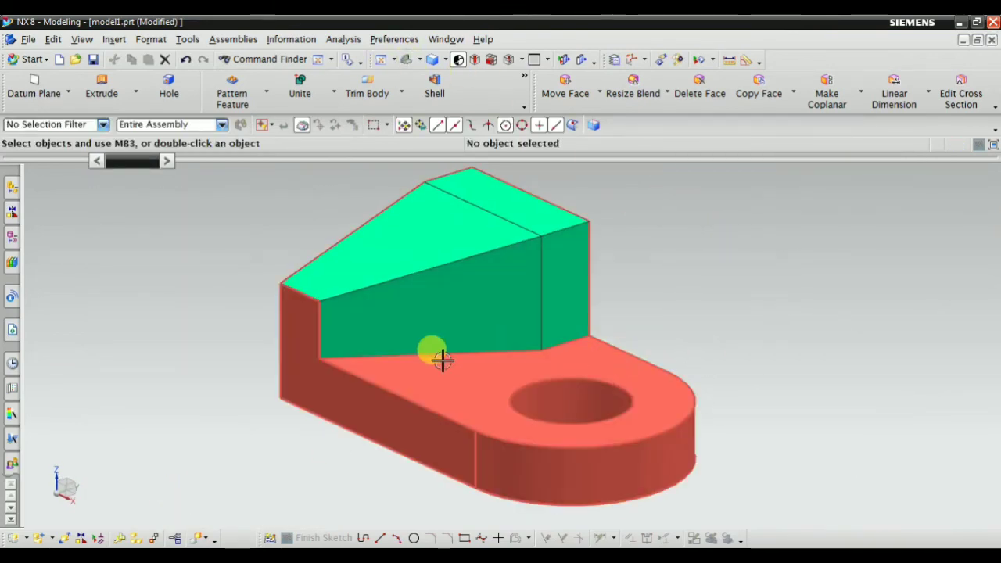
{"action": "middle_click_drag", "start_coordinate": [455, 436], "coordinate": [457, 435]}
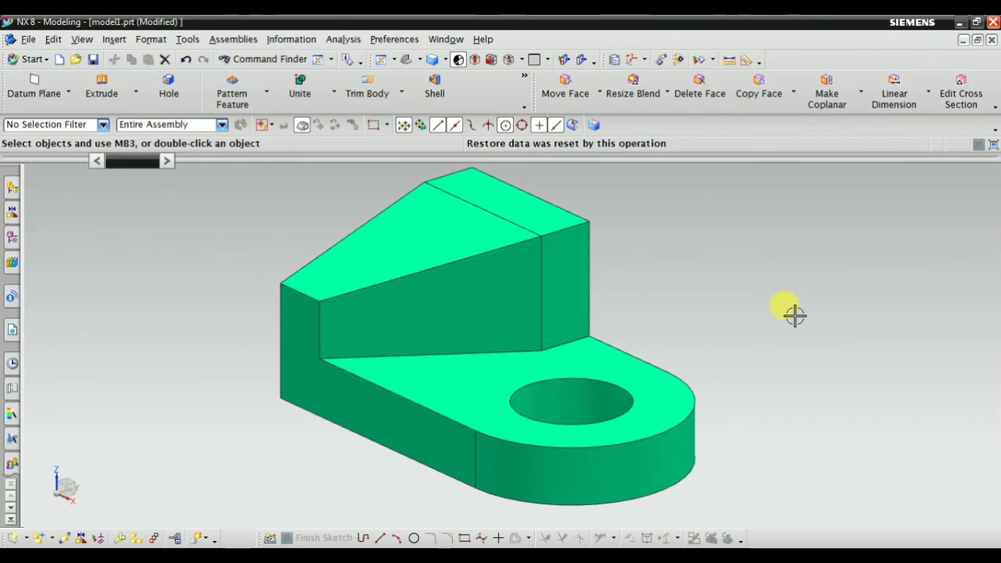
{"action": "middle_click_drag", "start_coordinate": [793, 315], "coordinate": [704, 371]}
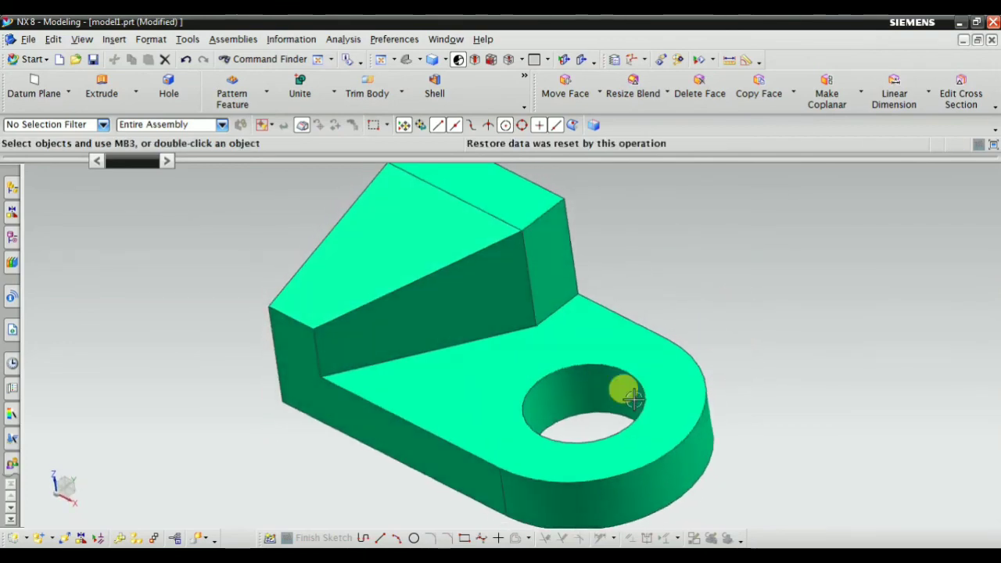
{"action": "scroll", "coordinate": [749, 425], "scroll_direction": "down", "scroll_amount": 2}
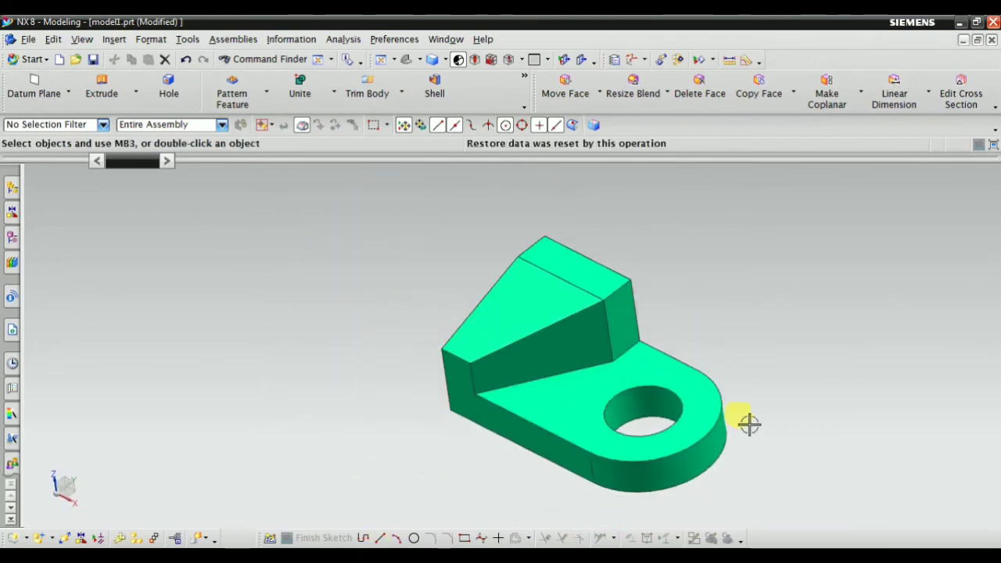
{"action": "mouse_move", "coordinate": [815, 397]}
{"action": "middle_mouse_down"}
{"action": "mouse_move", "coordinate": [824, 391]}
{"action": "mouse_move", "coordinate": [814, 398]}
{"action": "middle_mouse_up"}
{"action": "right_click", "coordinate": [775, 289]}
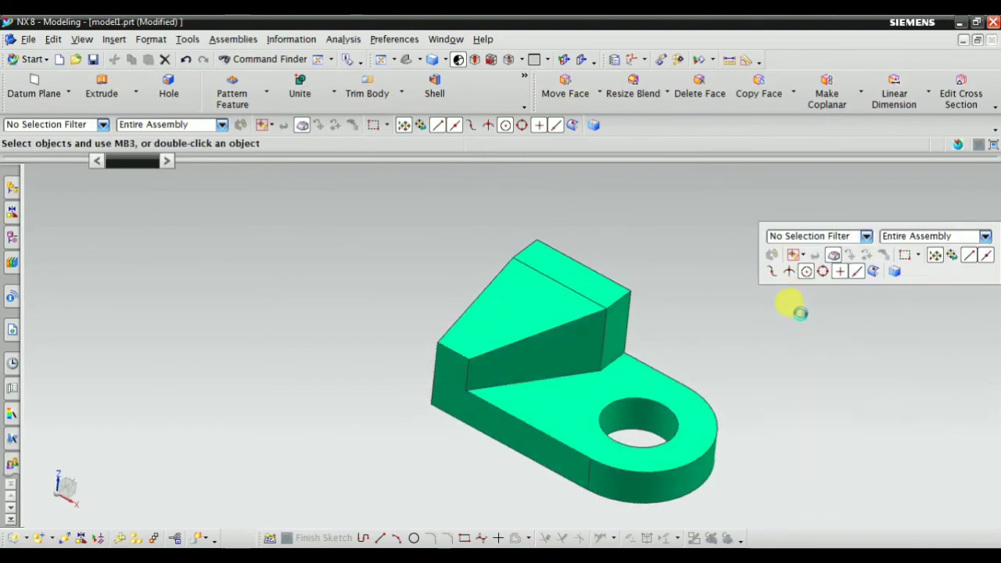